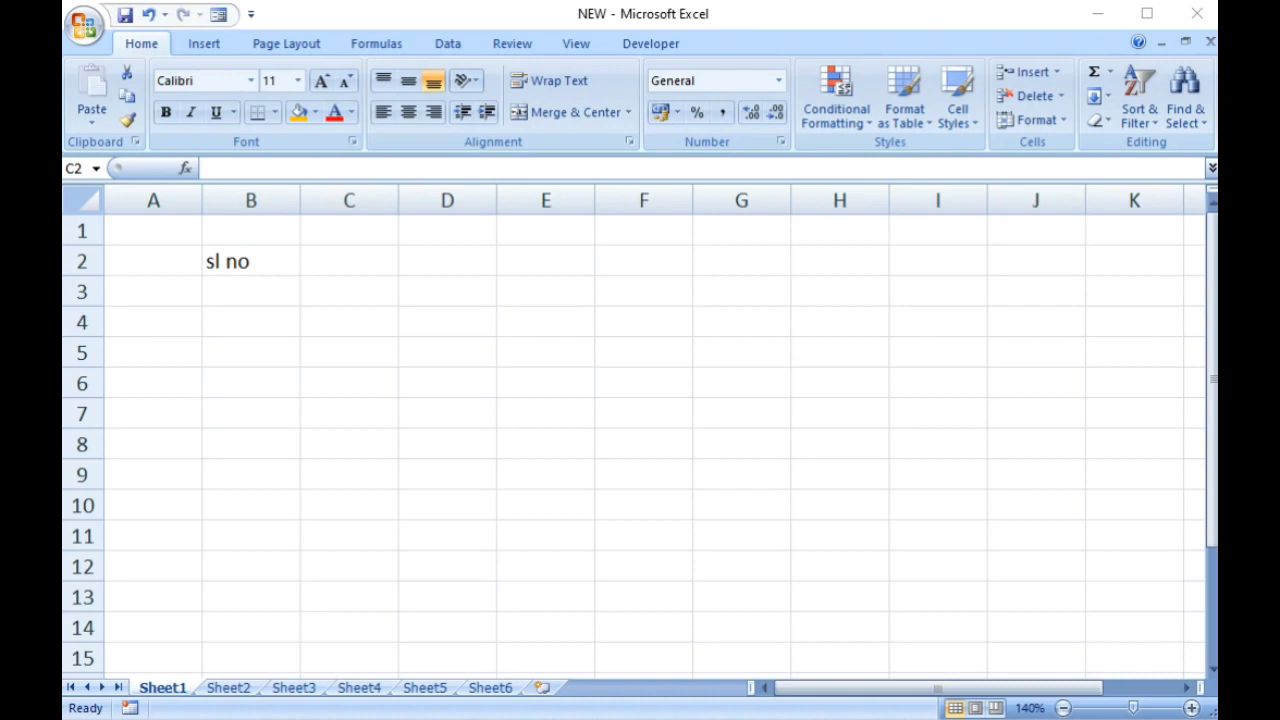
Step: Enter the heading "SL NO" in cell C2
click(230, 274)
click(286, 298)
click(348, 272)
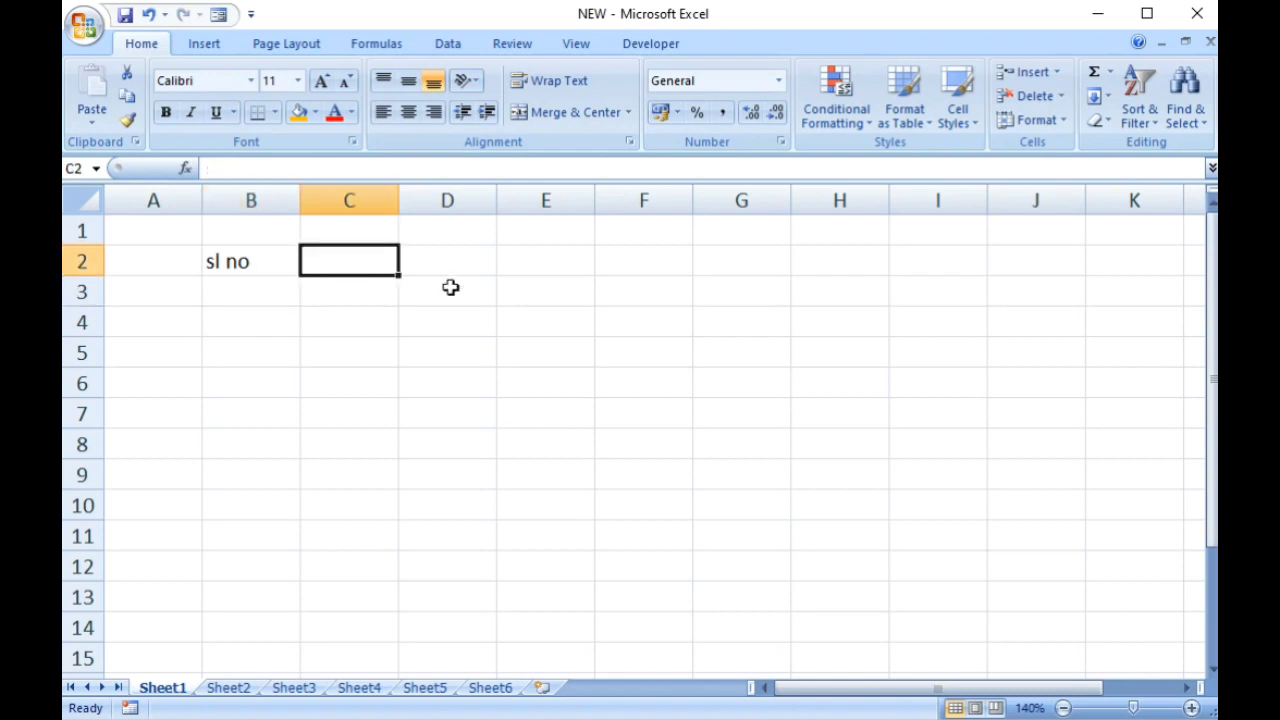
text(SL NO)
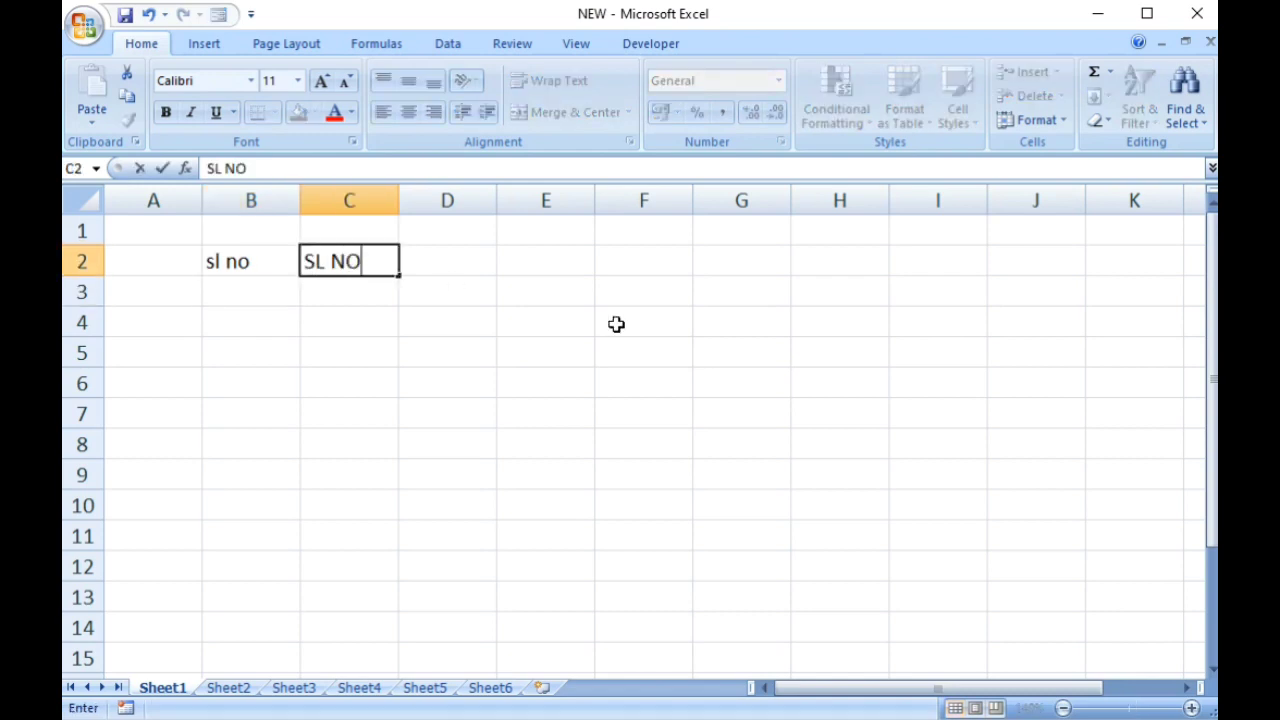
Step: Enter 1 and 2 in C3 and C4 and fill the number series down to 12 in C14
click(345, 303)
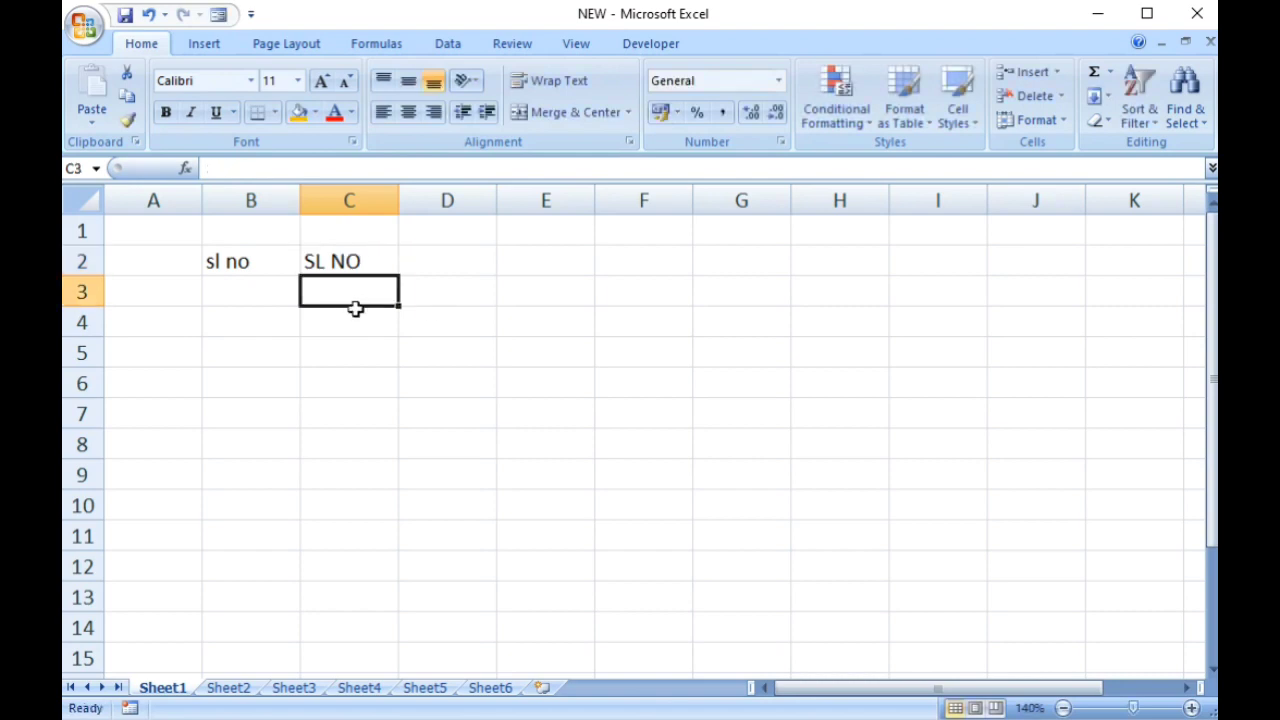
text(1)
key(Return)
text(2)
key(Return)
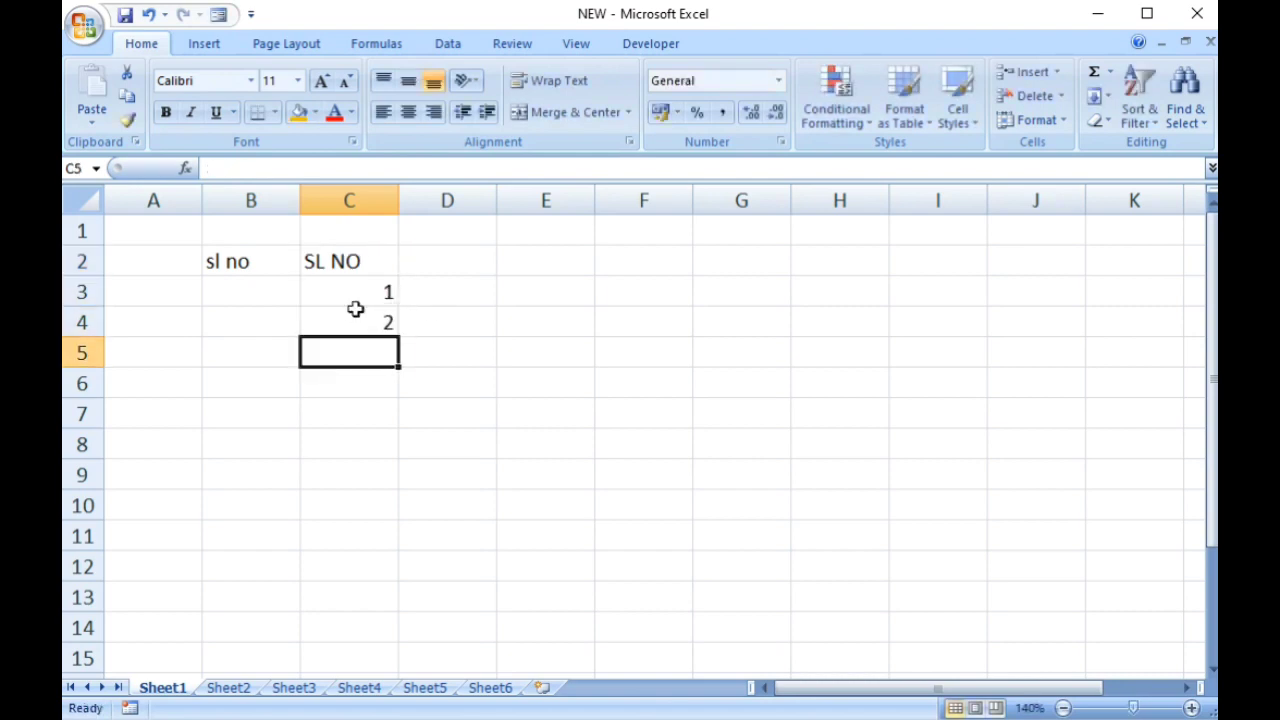
drag(358, 300, 409, 648)
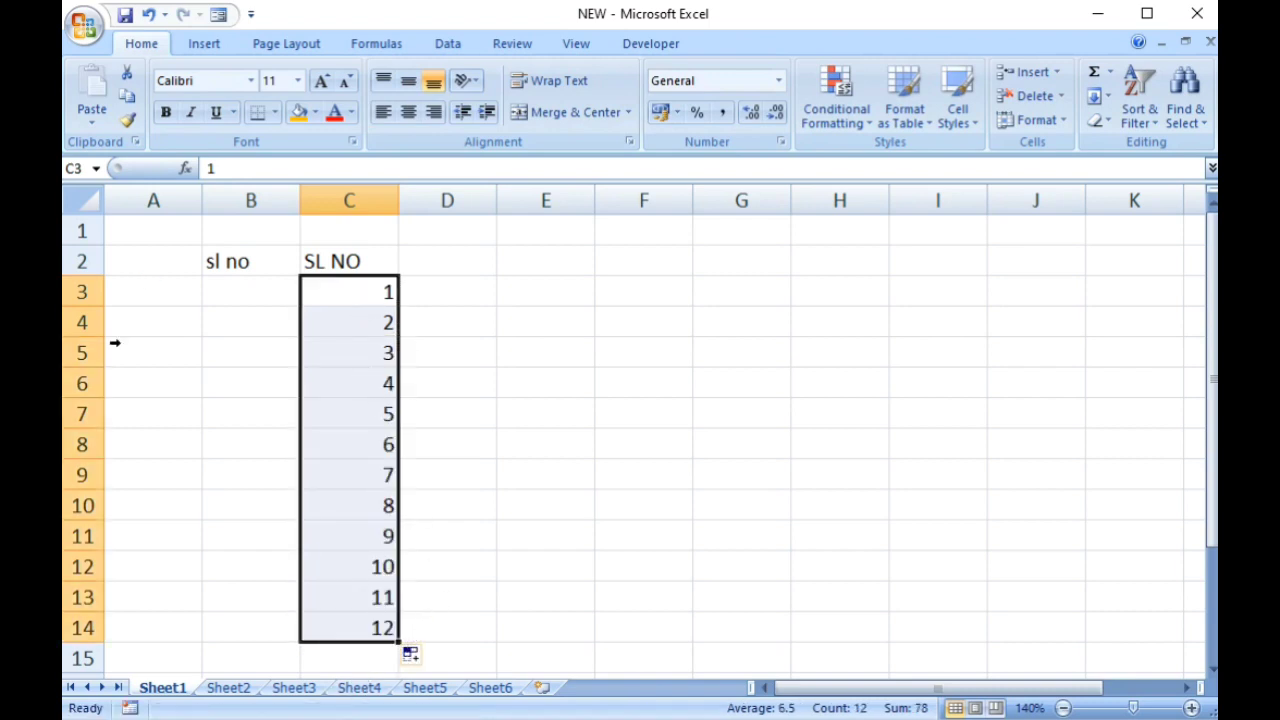
Step: Delete rows 7 and 8 from the sheet
click(98, 433)
click(127, 421)
drag(100, 420, 116, 466)
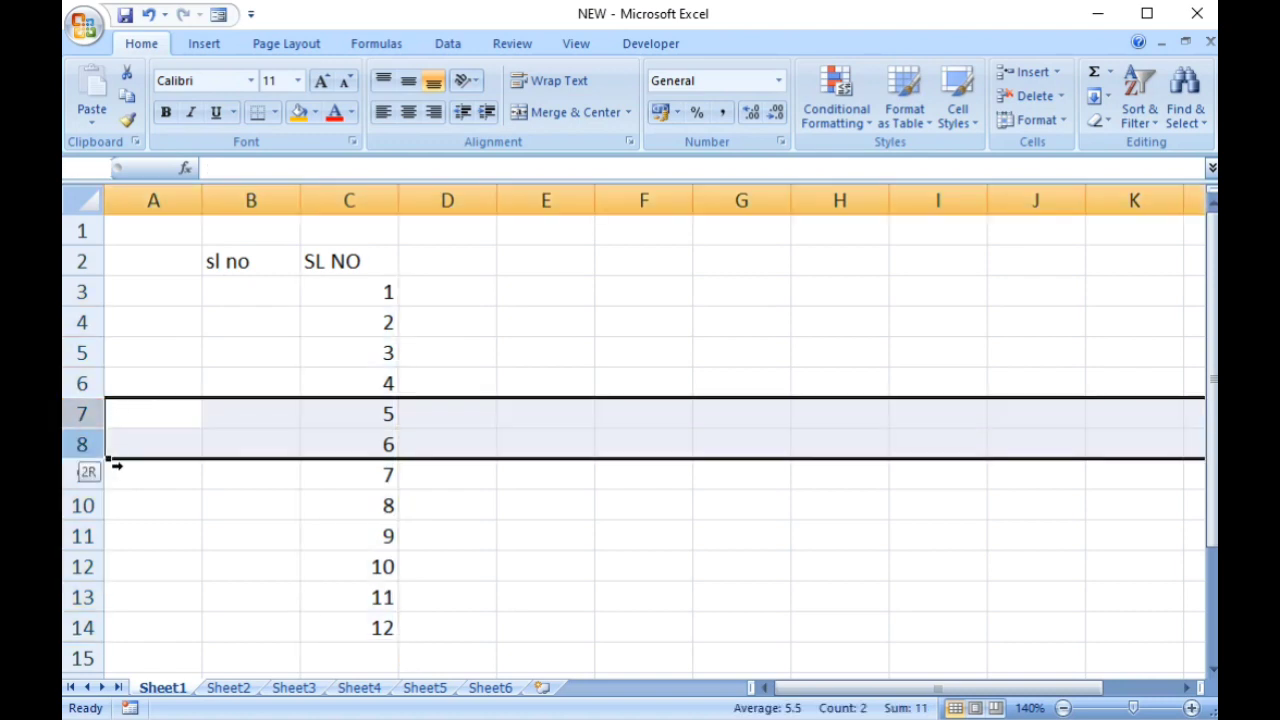
right_click(97, 456)
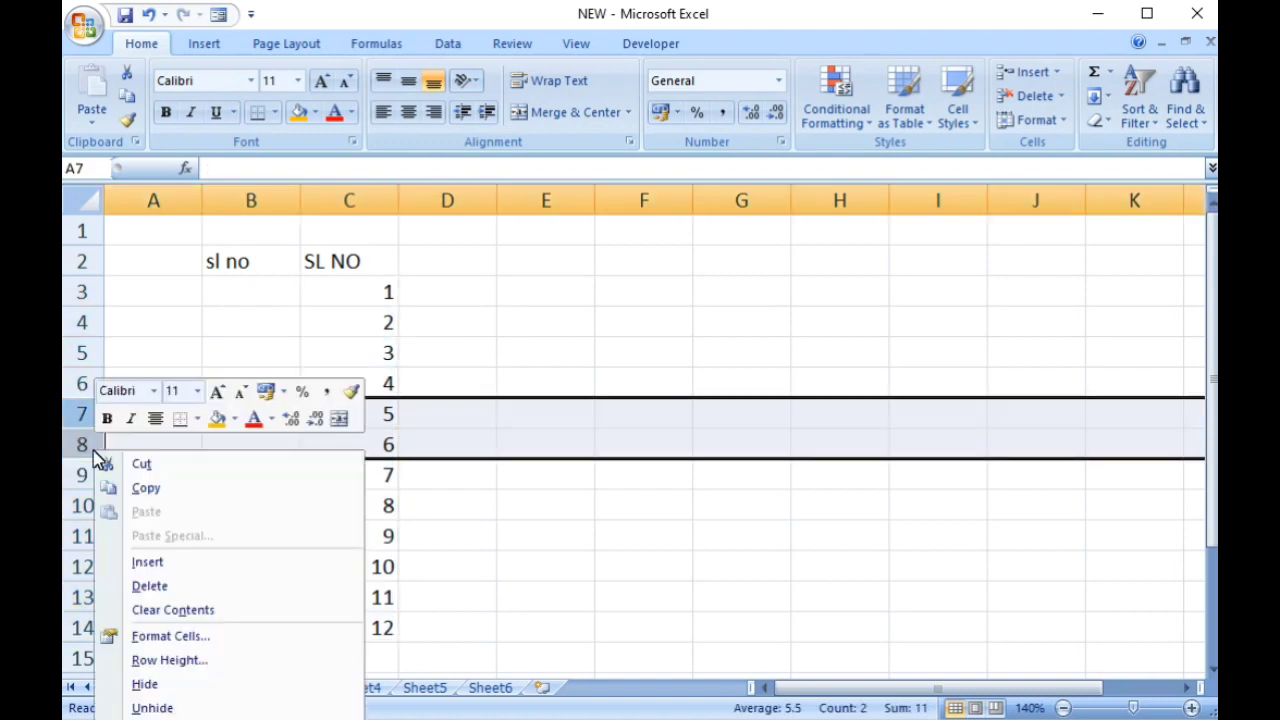
click(172, 587)
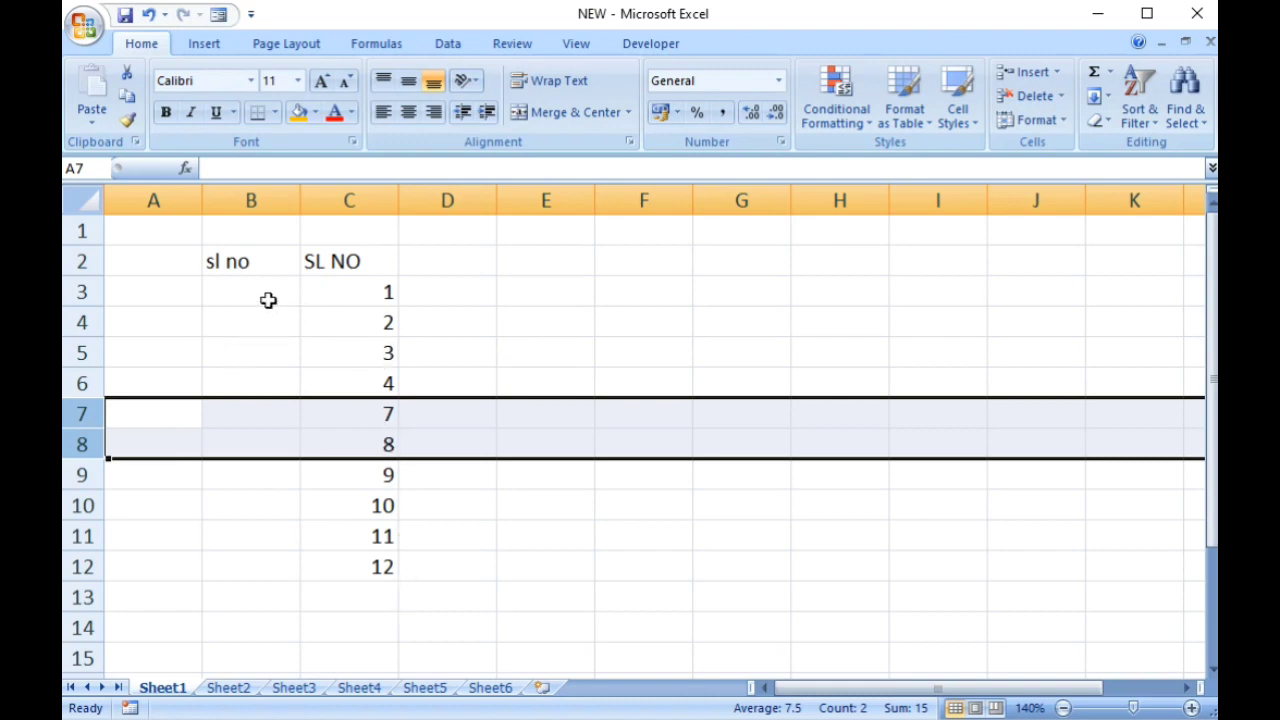
Step: Write the formula =row()-row(B2) in cell B3 under the "sl no" heading
click(266, 296)
text(=)
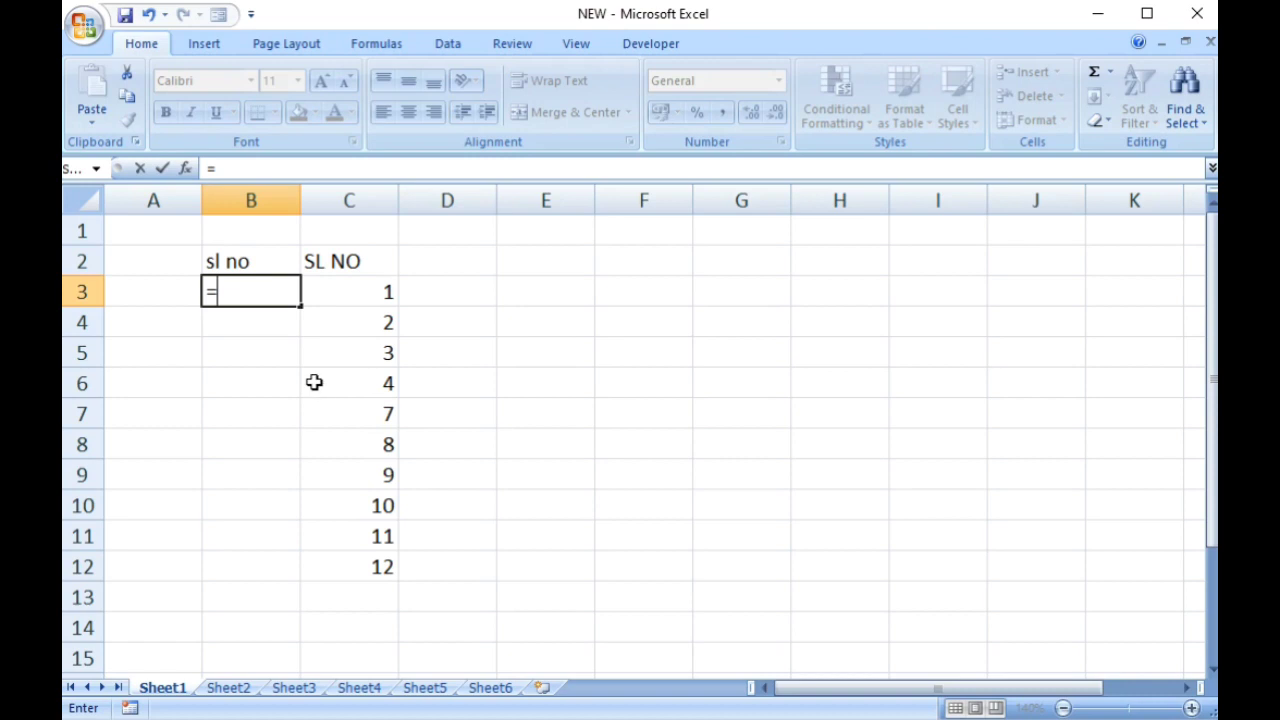
text(row)
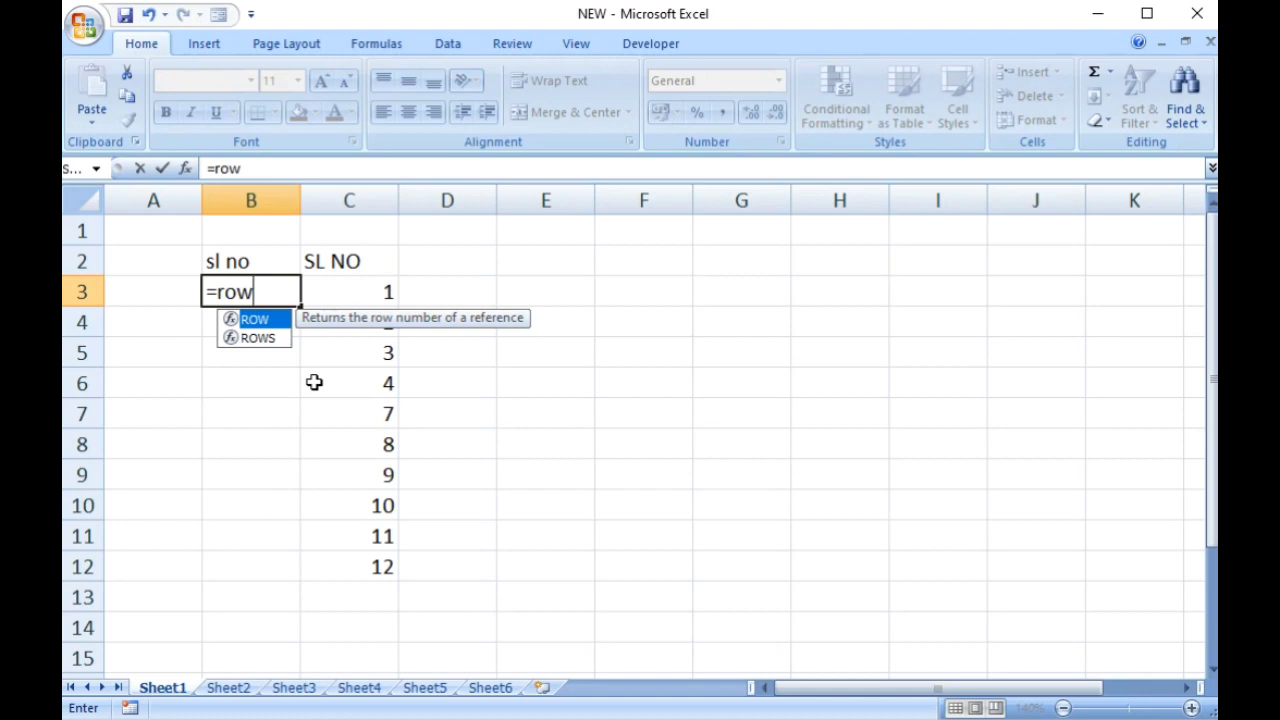
text(())
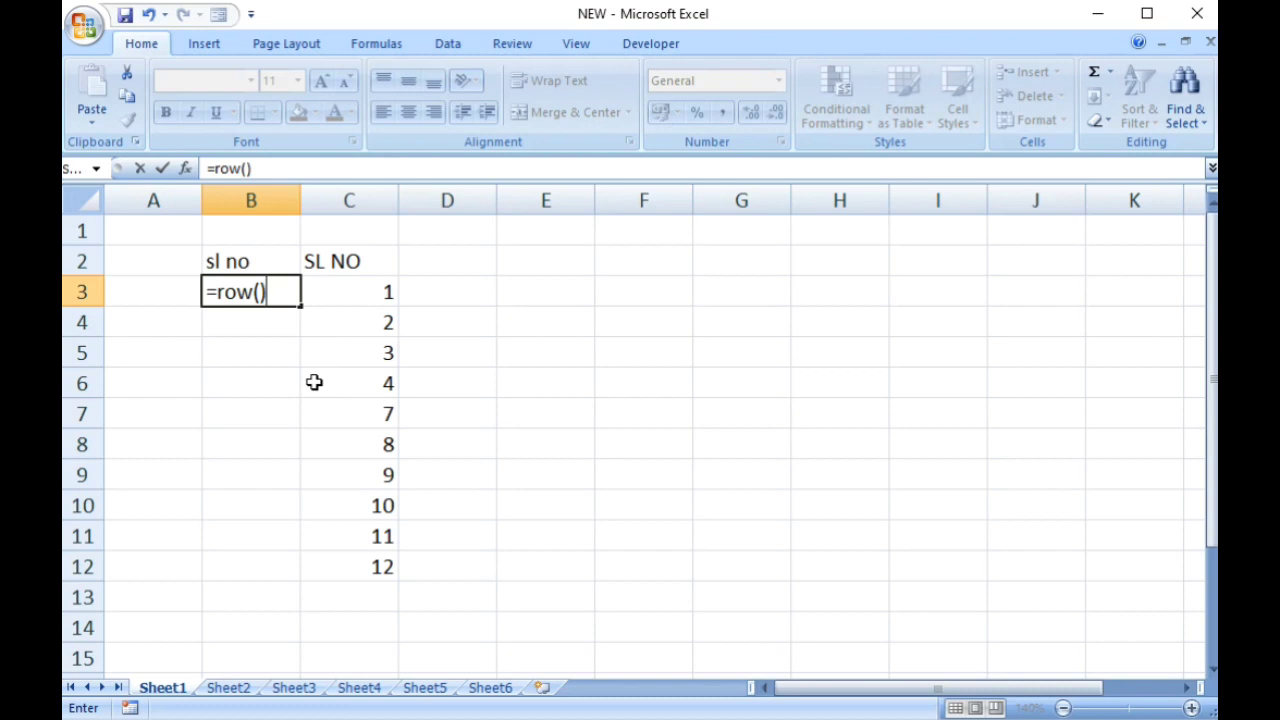
text(-row)
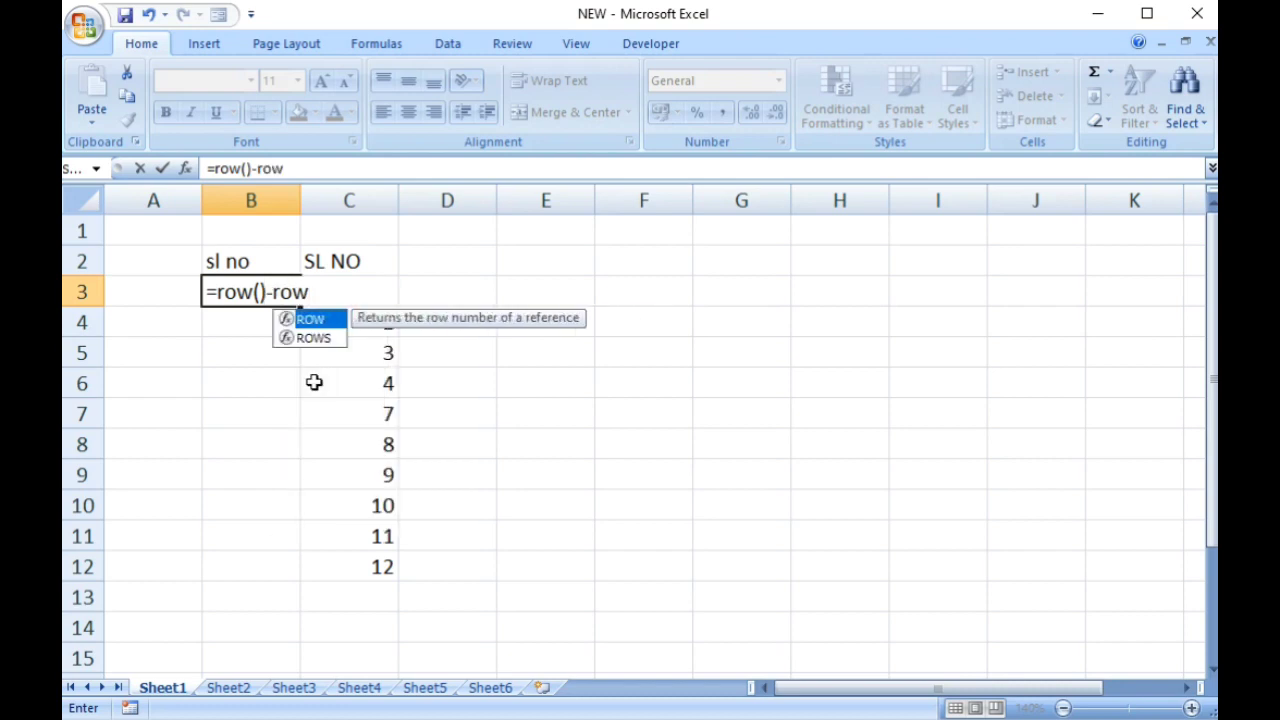
text(()
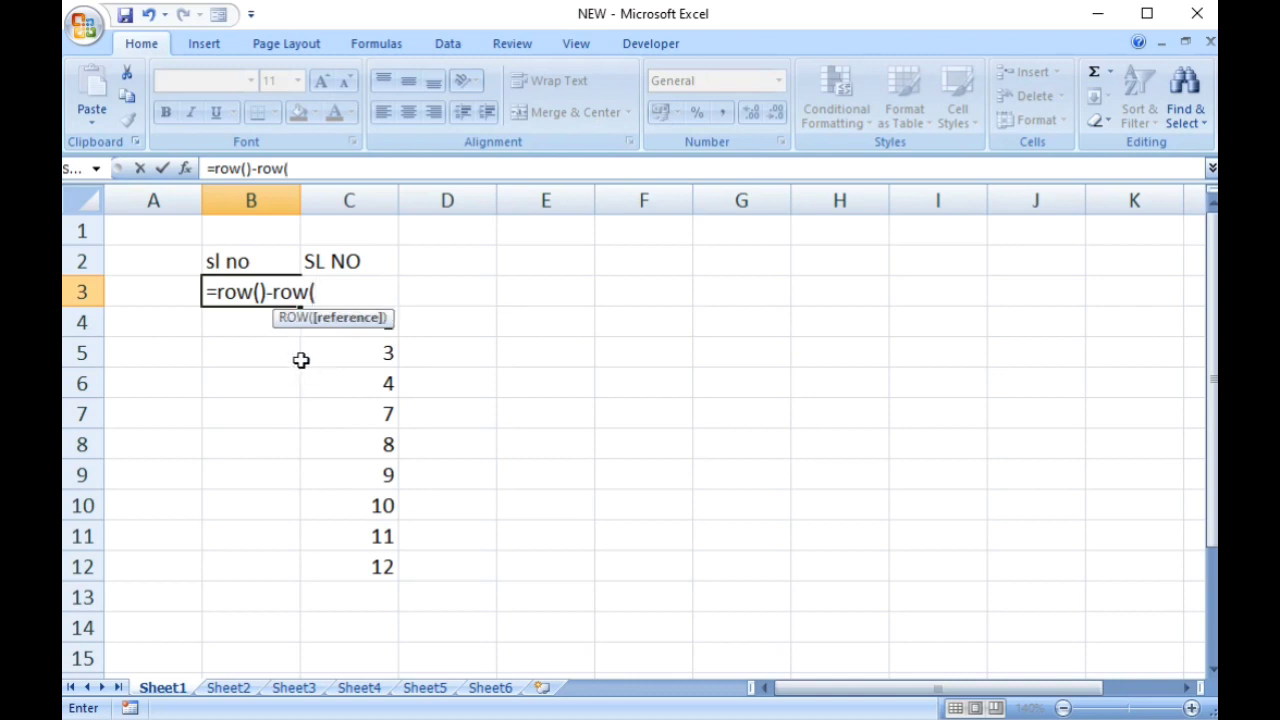
click(248, 264)
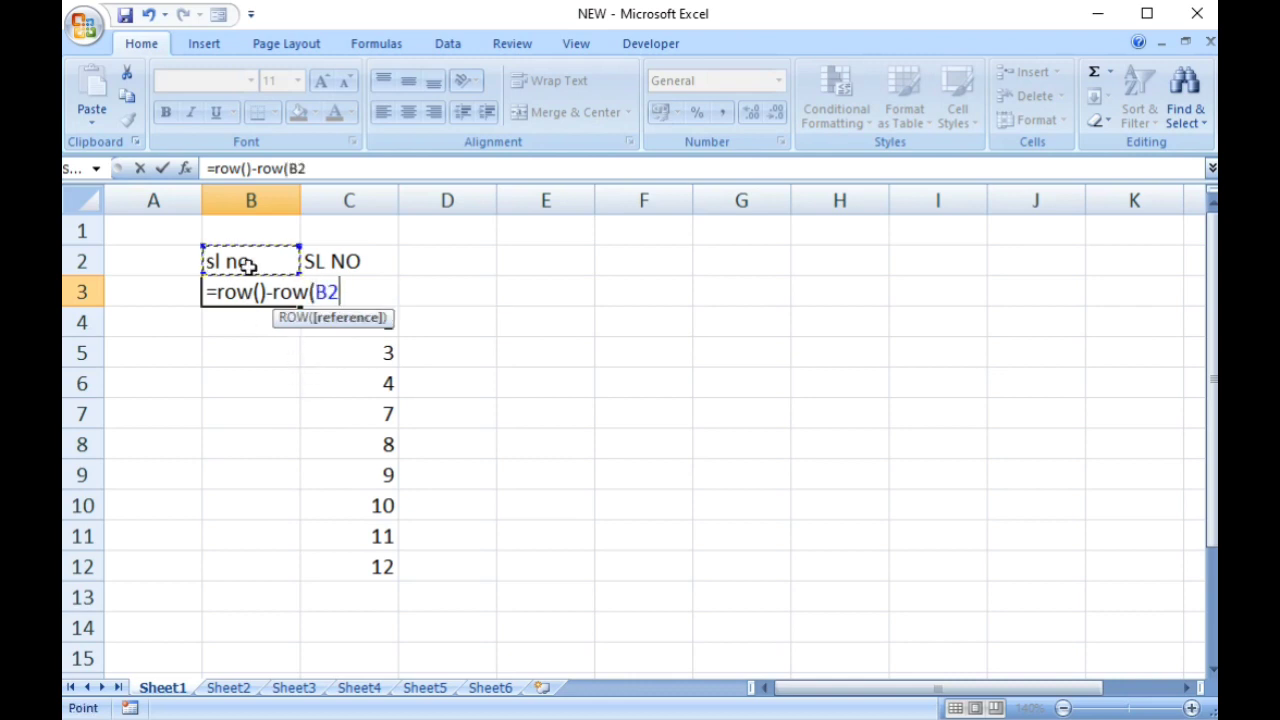
text())
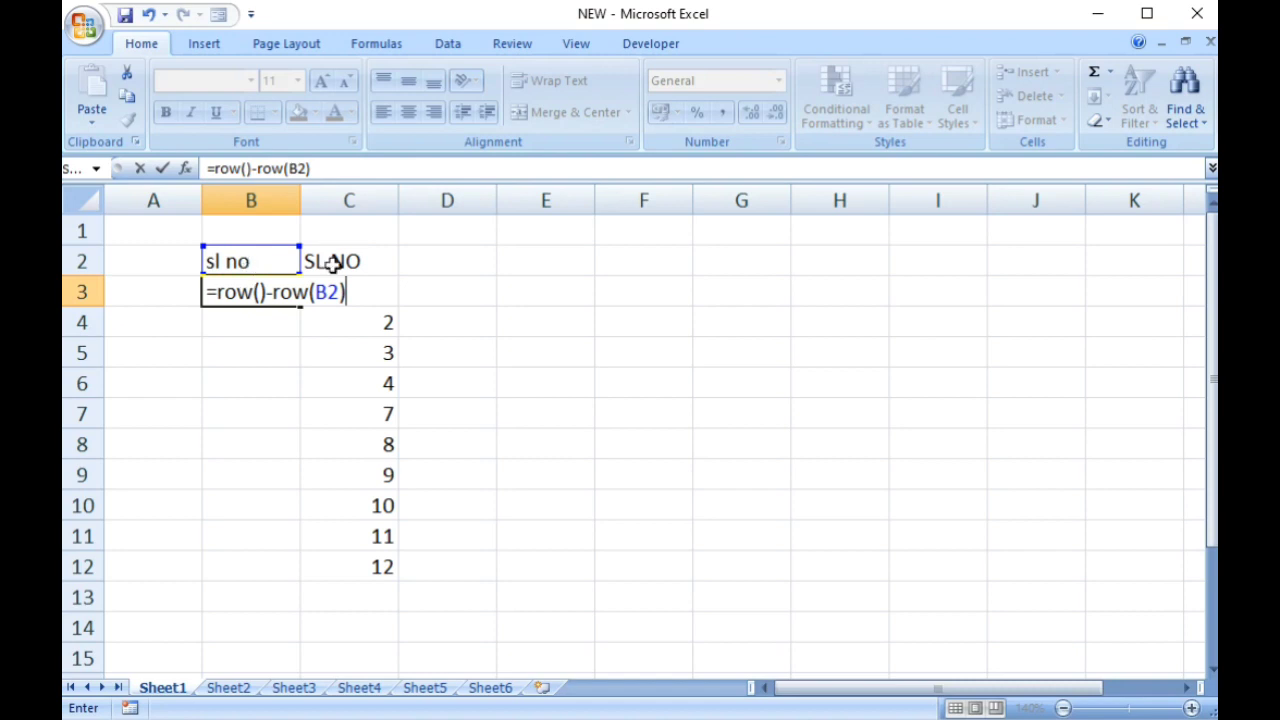
Step: Make the formula's B2 reference absolute as $B$2 and fill the formula from B3 down to B13
click(322, 295)
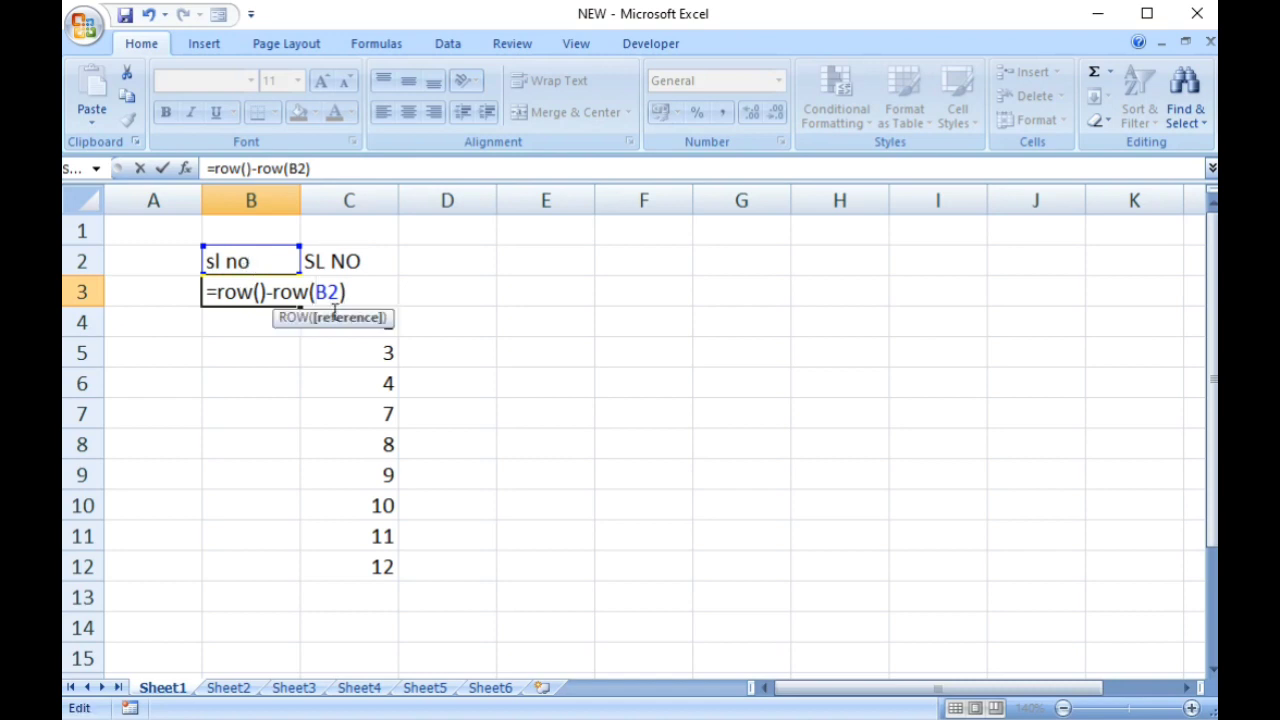
text($)
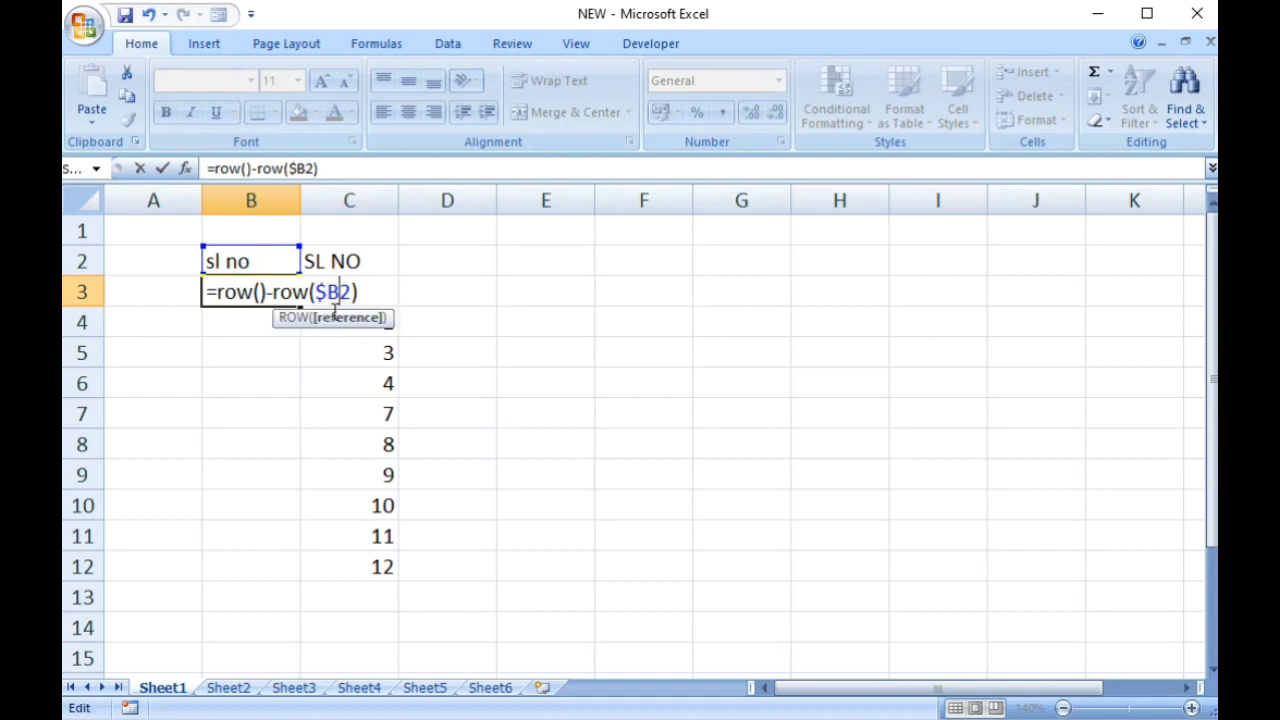
key(Right)
text($)
key(Return)
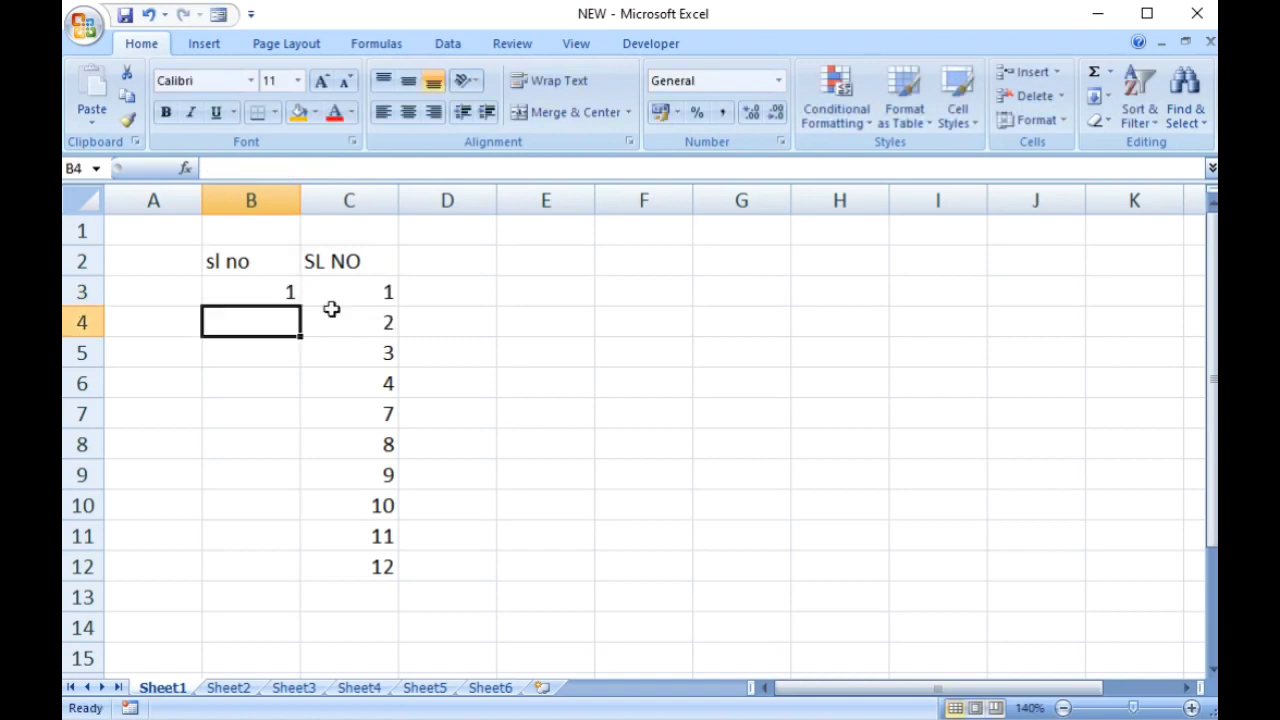
click(263, 297)
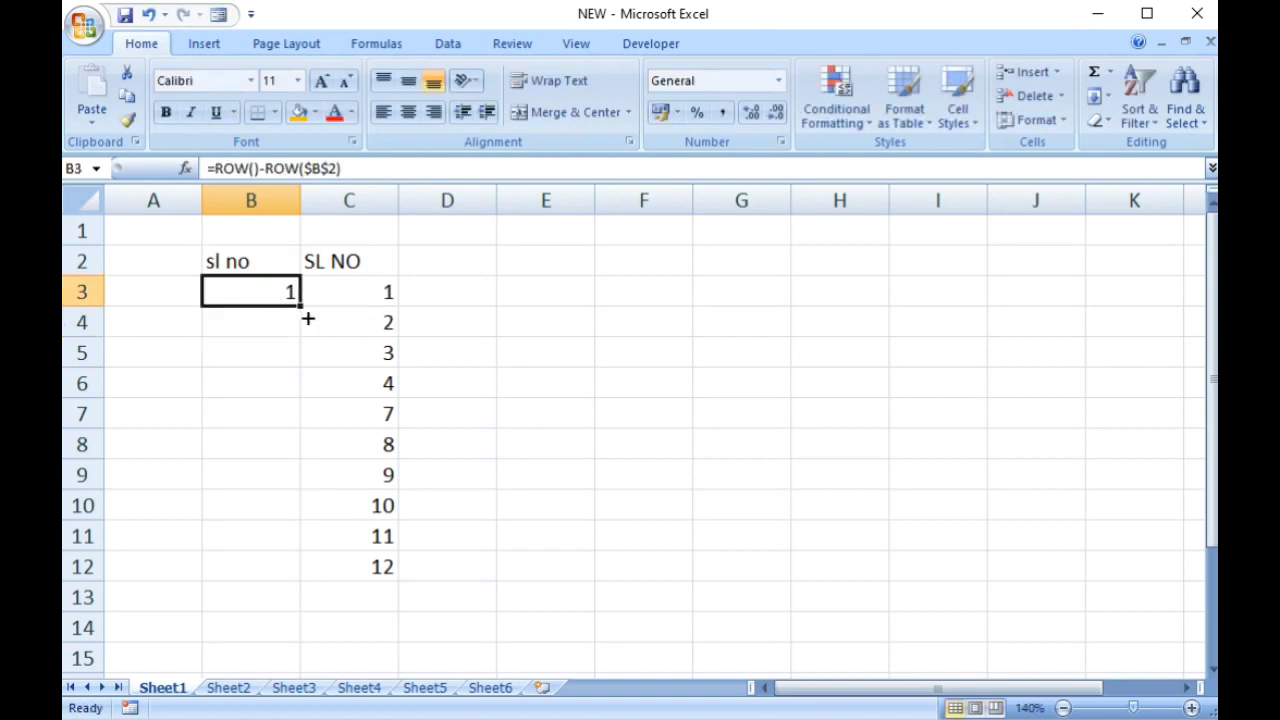
drag(302, 308, 308, 627)
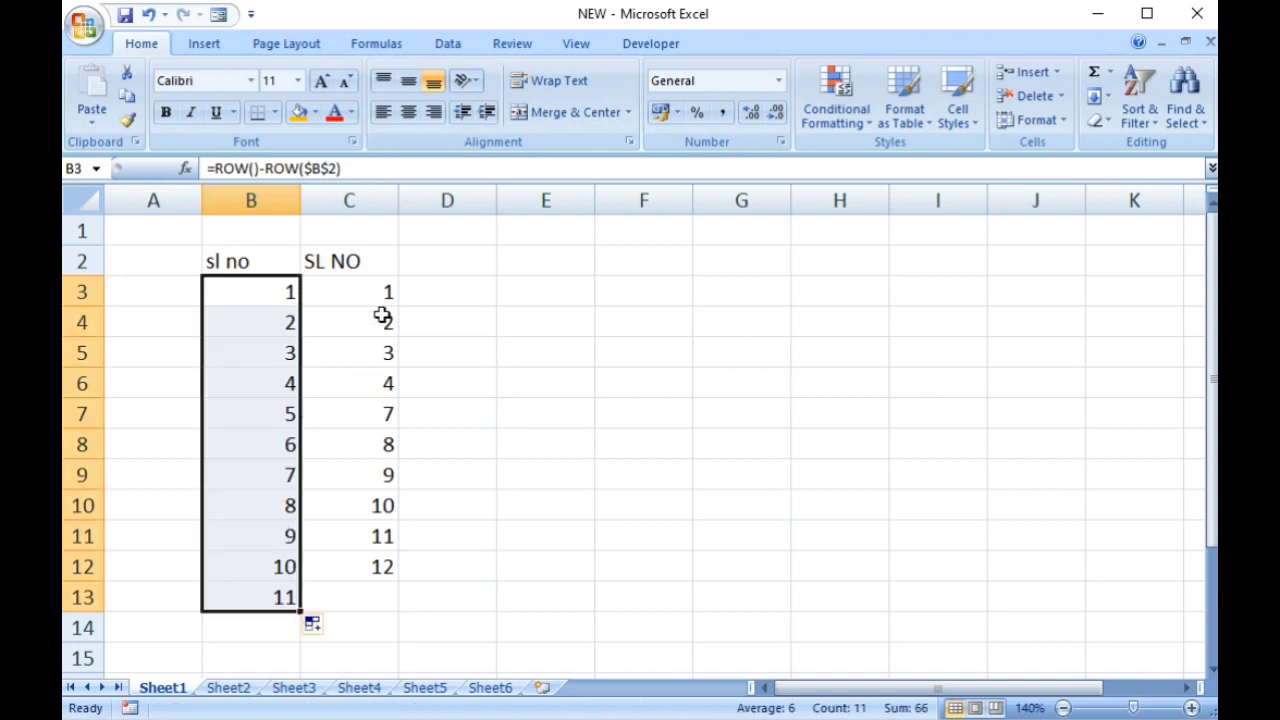
Step: Delete rows 5 and 6 across both serial number columns
click(137, 366)
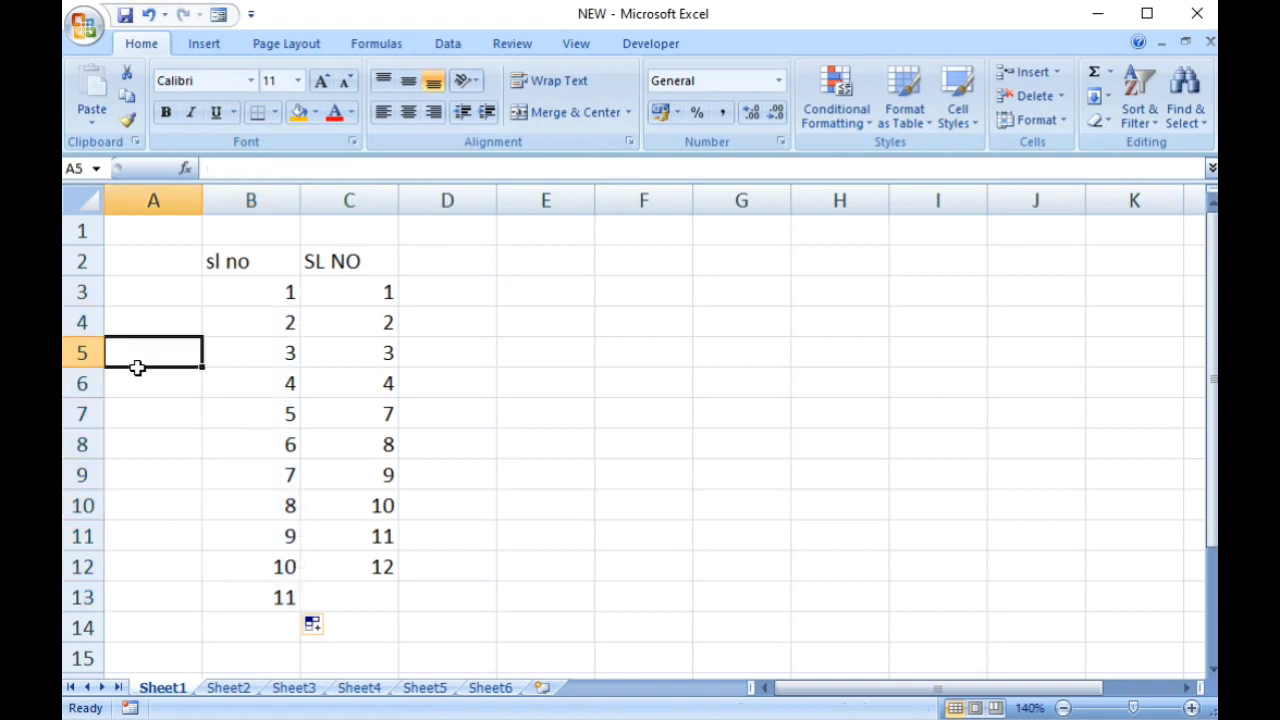
shift+click(100, 377)
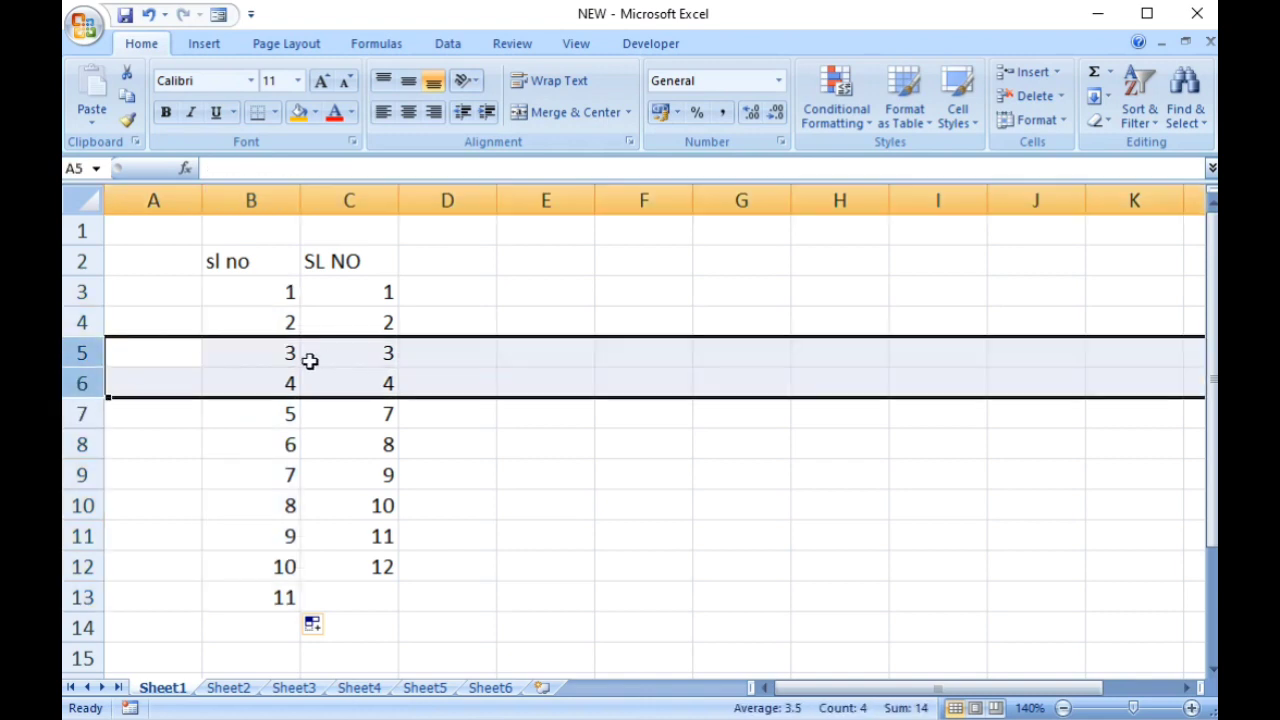
right_click(108, 385)
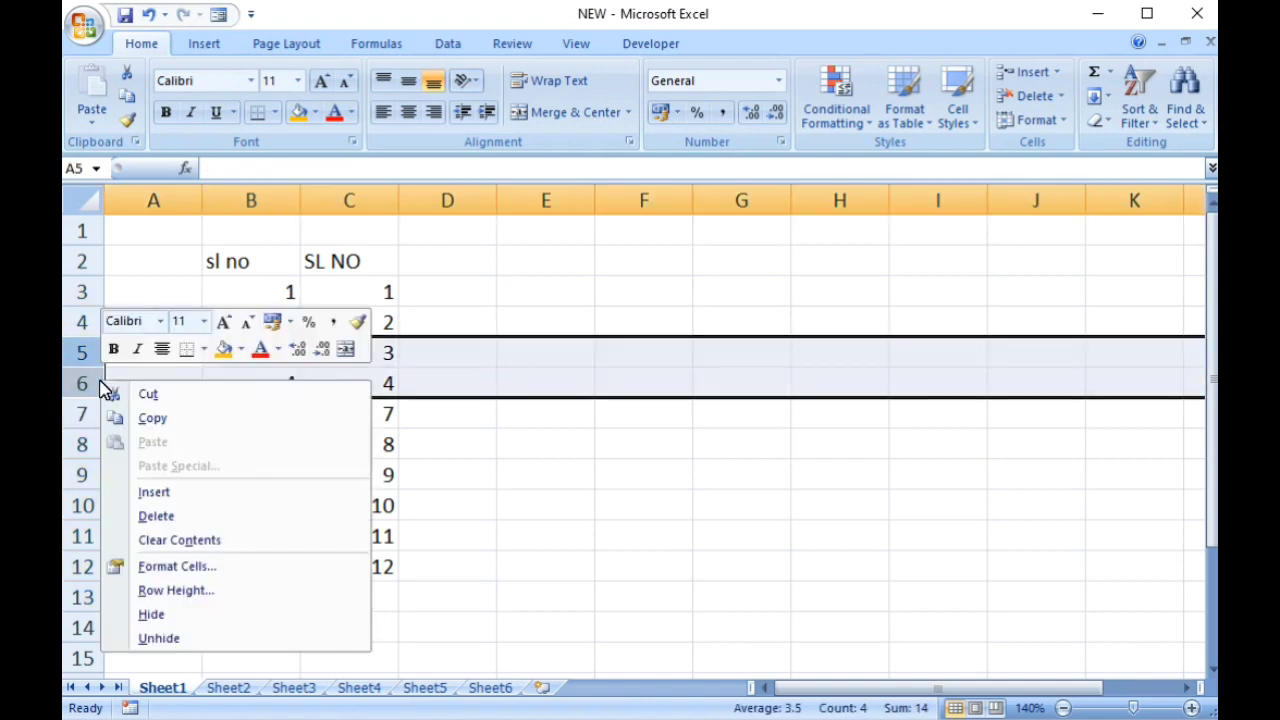
click(177, 518)
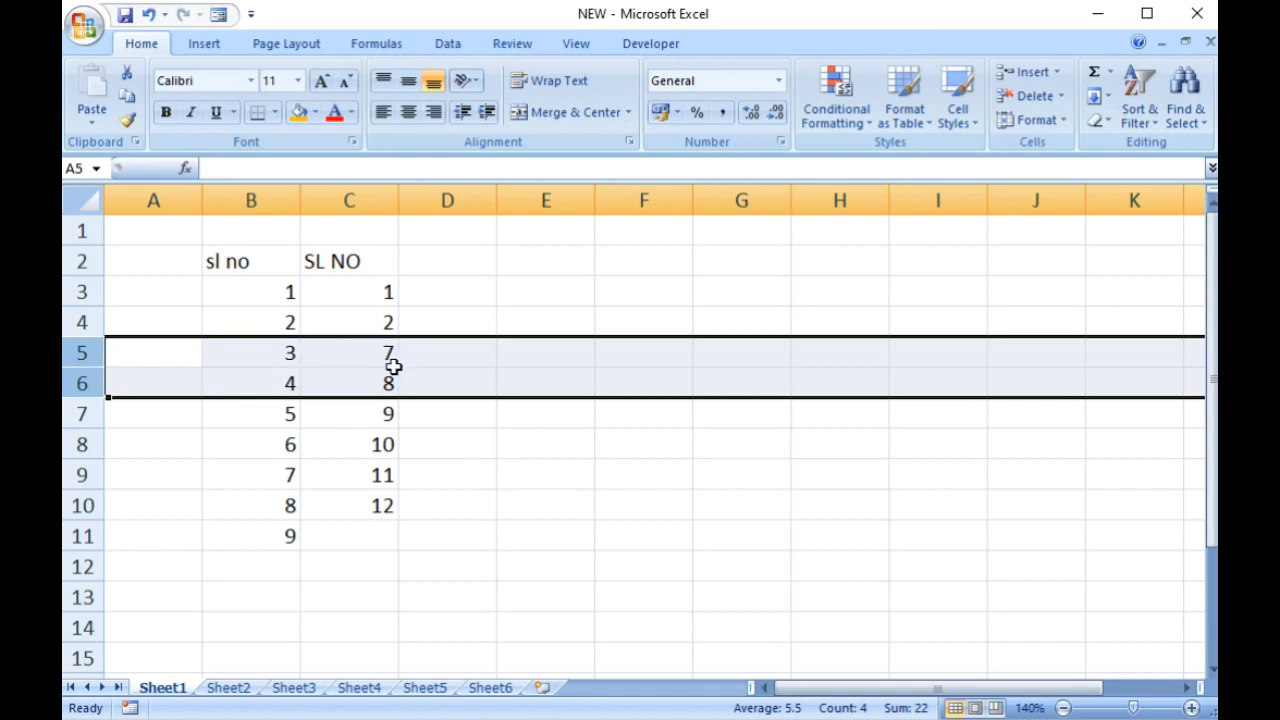
Step: Undo the deletion of rows 5 and 6, and delete the same two rows again
key(ctrl+z)
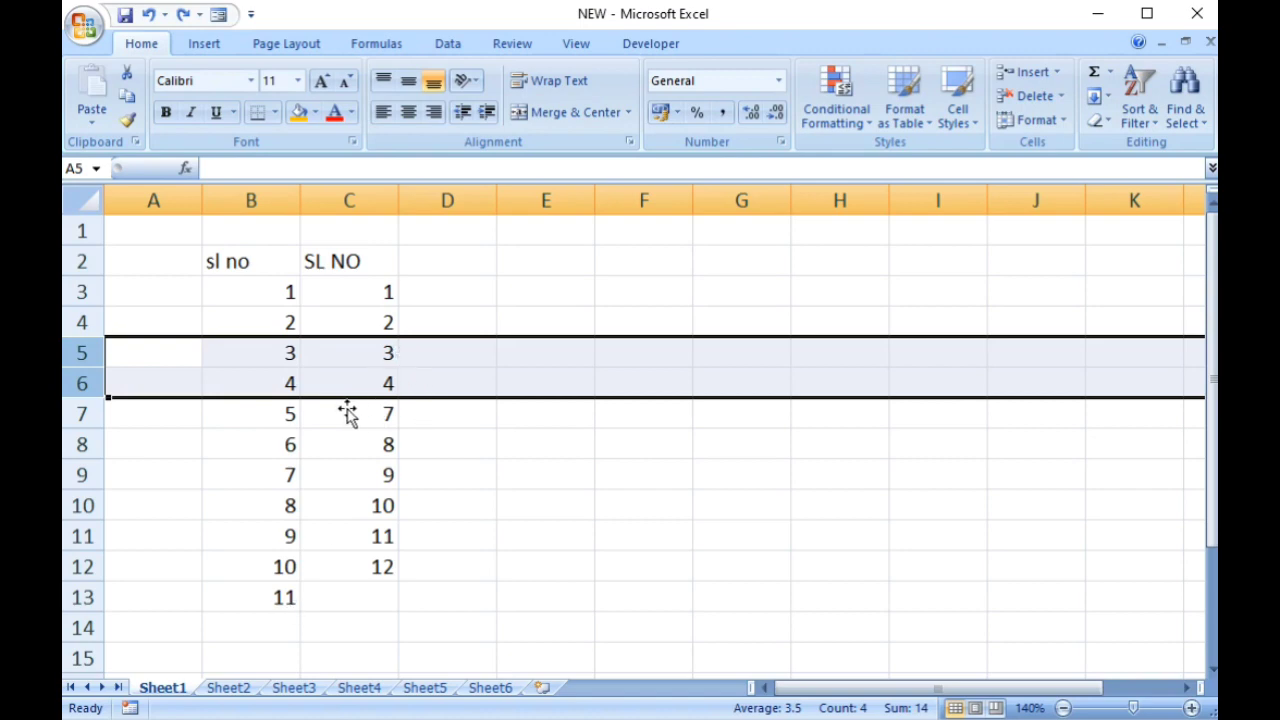
key(ctrl+minus)
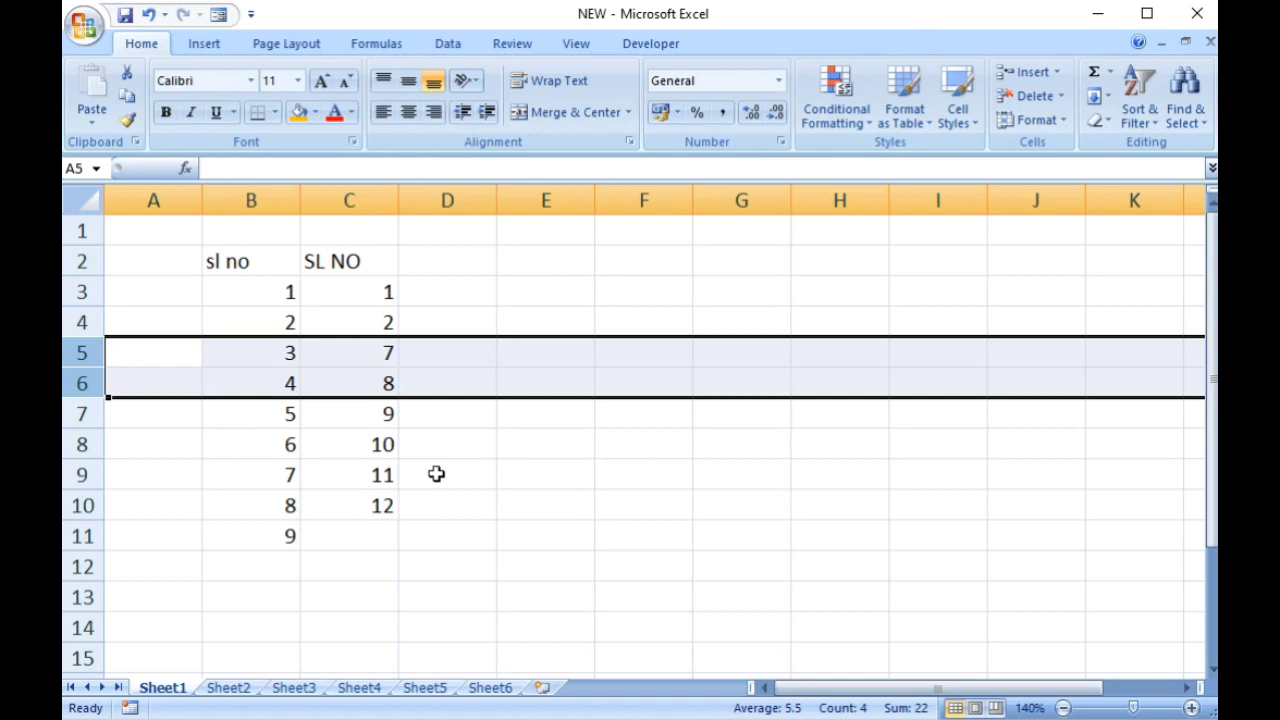
click(415, 534)
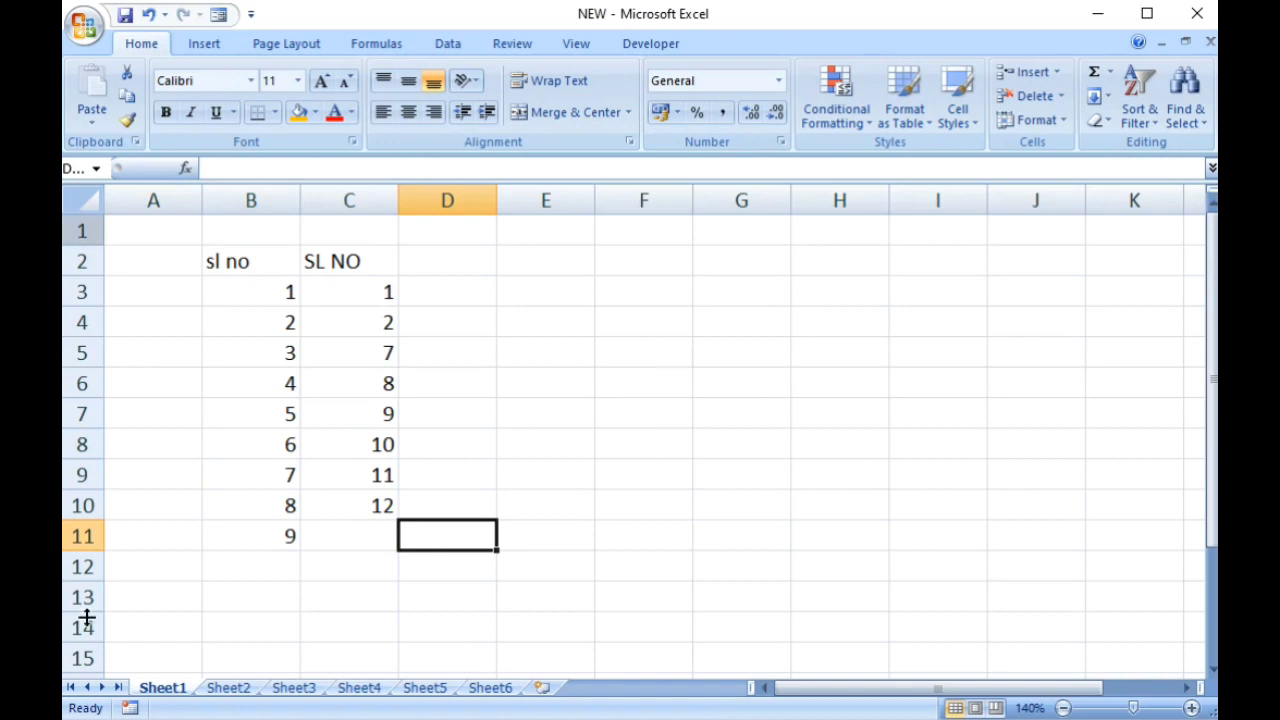
click(222, 695)
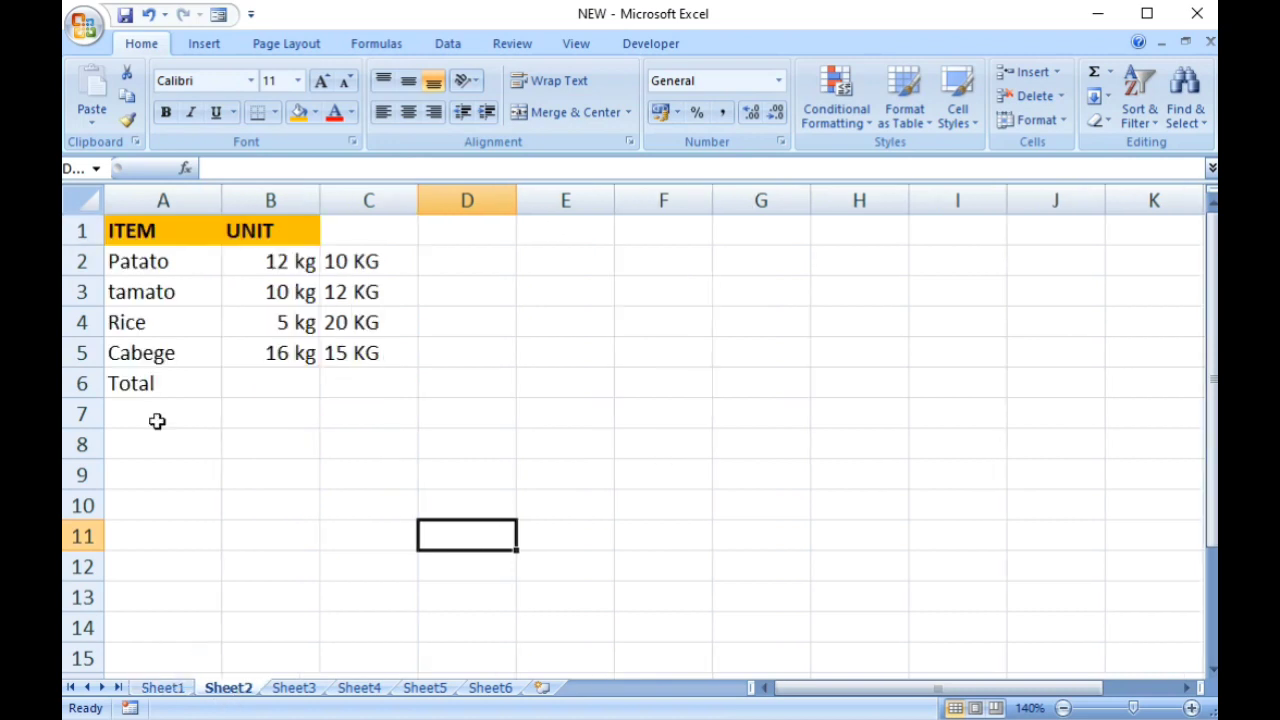
click(165, 694)
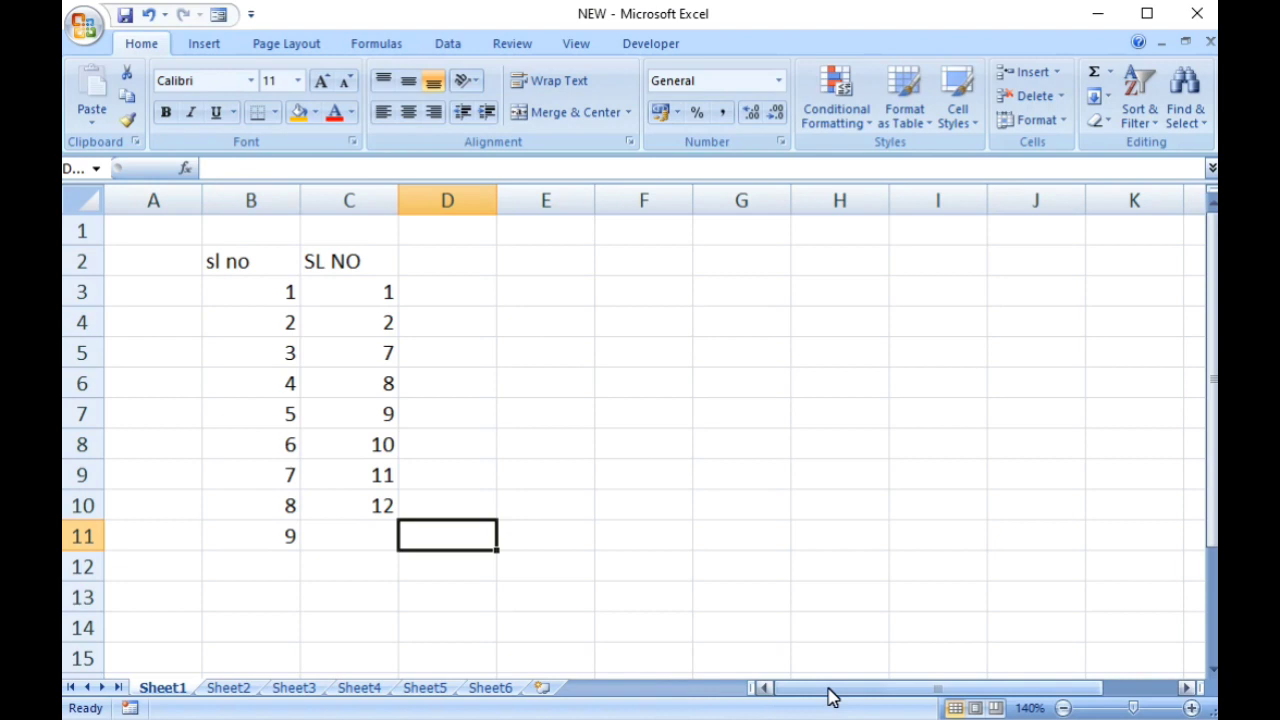
Step: Widen column E and enter "name" followed by padding spaces and a colon in cell E3
click(551, 298)
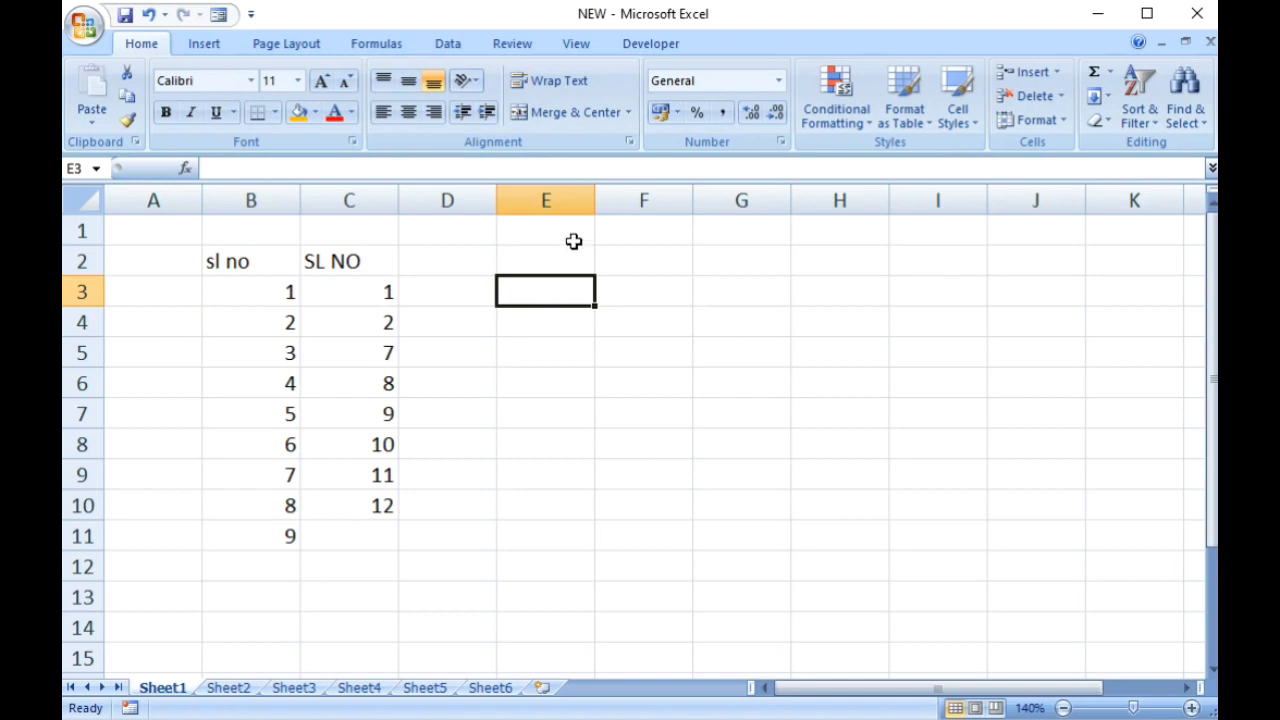
drag(596, 205, 677, 205)
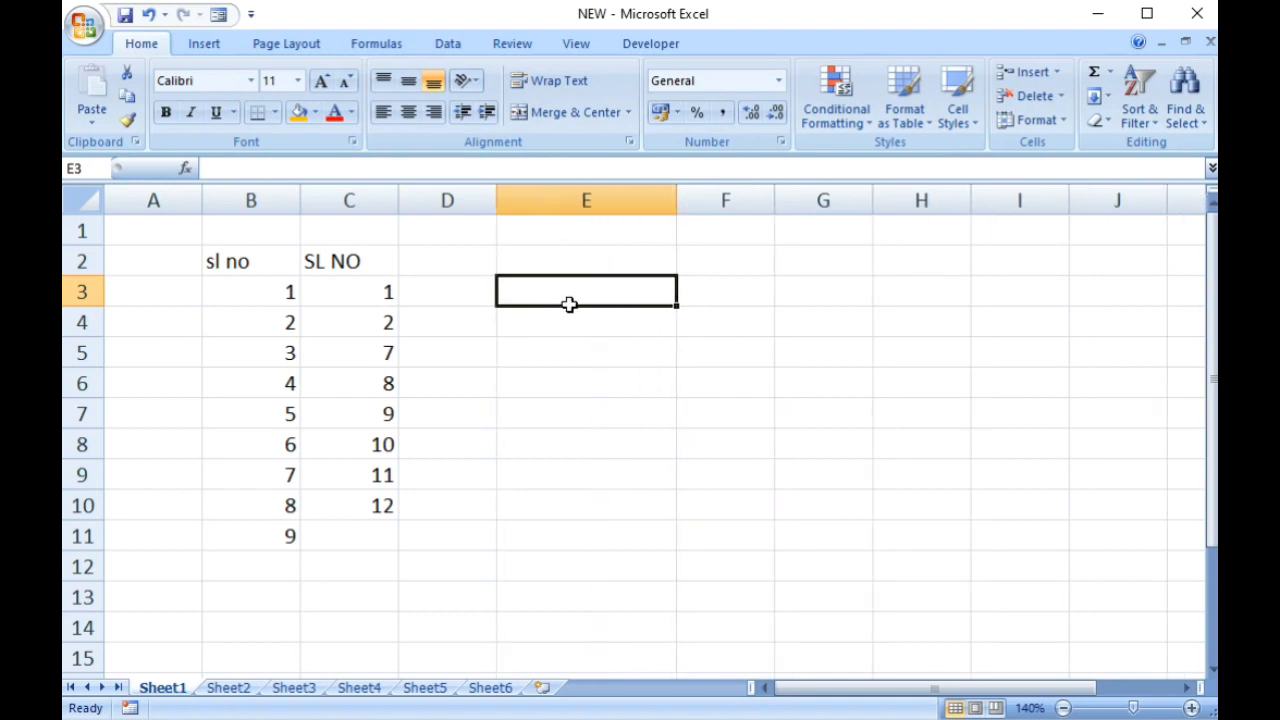
text(name)
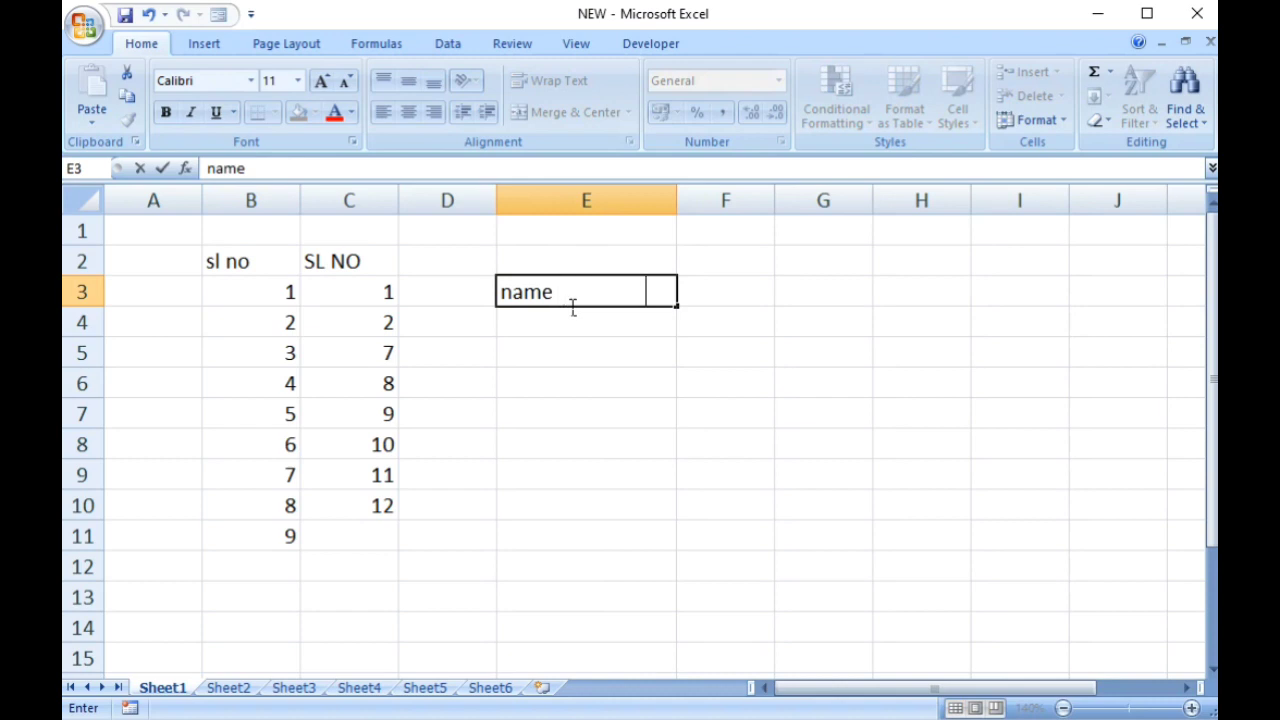
text(                :)
key(Return)
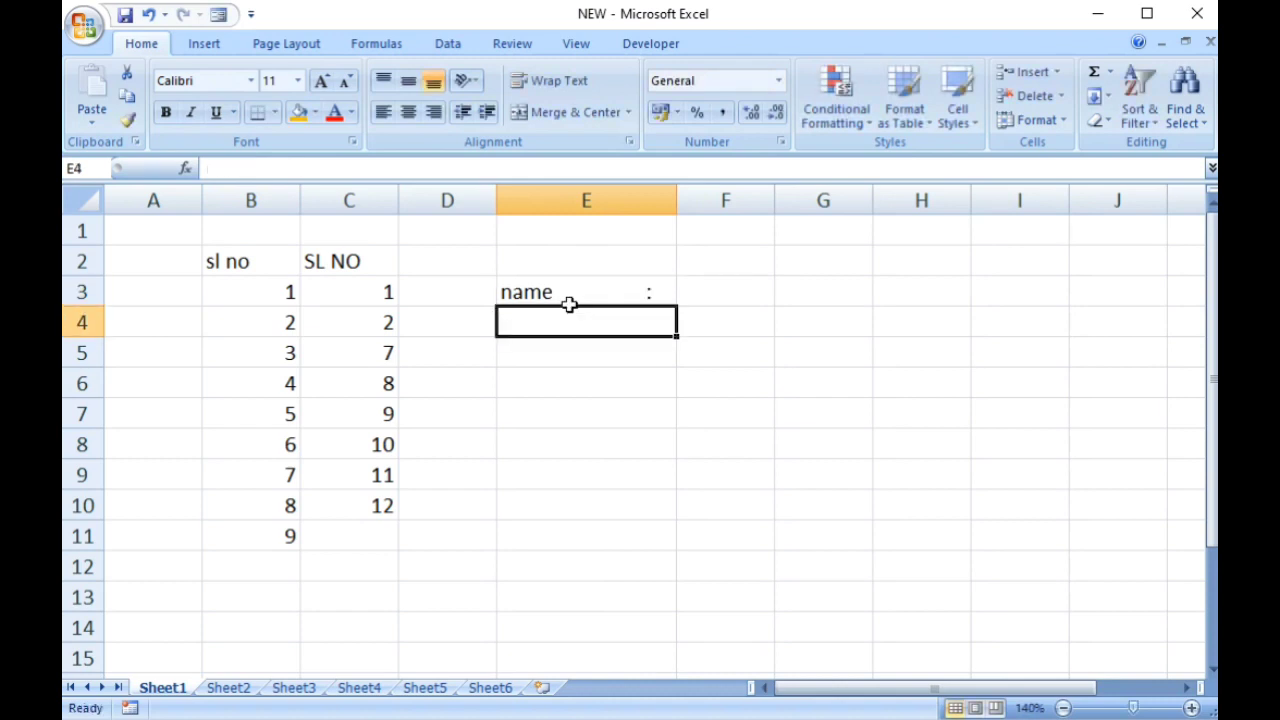
Step: Enter "address" followed by padding spaces and a colon in cell E4, and reselect cell E3
text(address            )
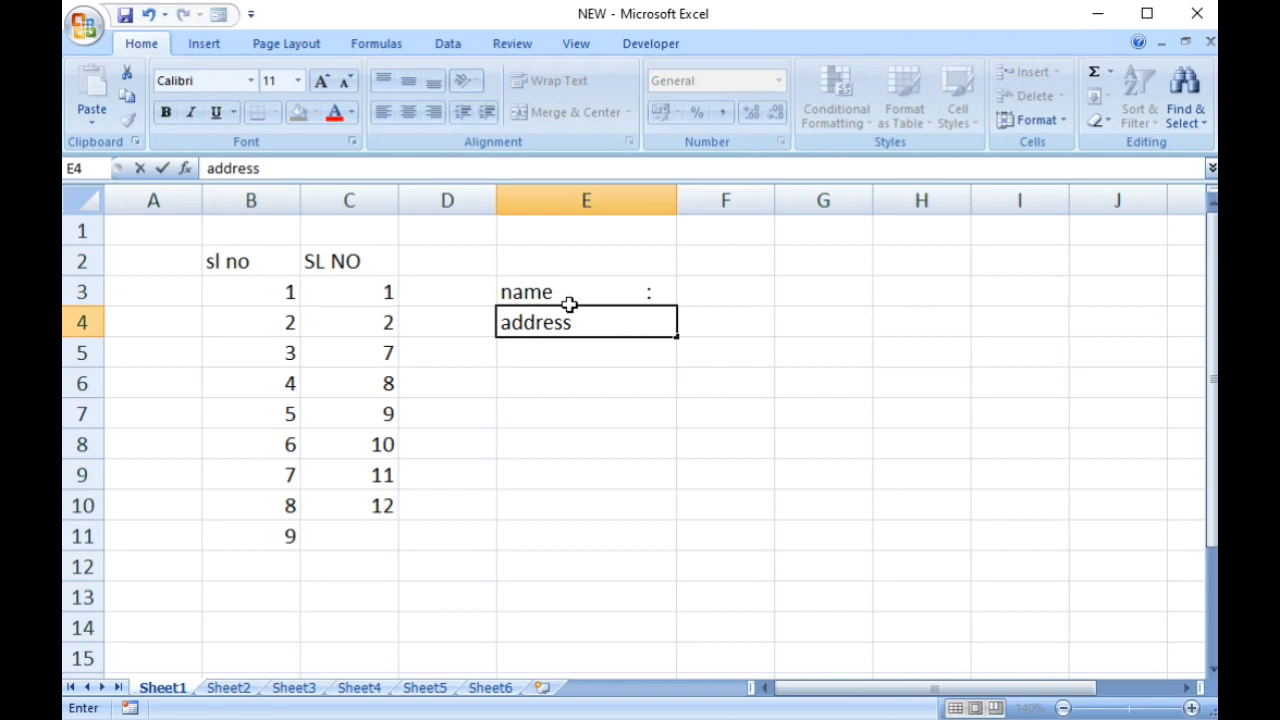
text(  :)
click(594, 363)
key(Up)
key(Up)
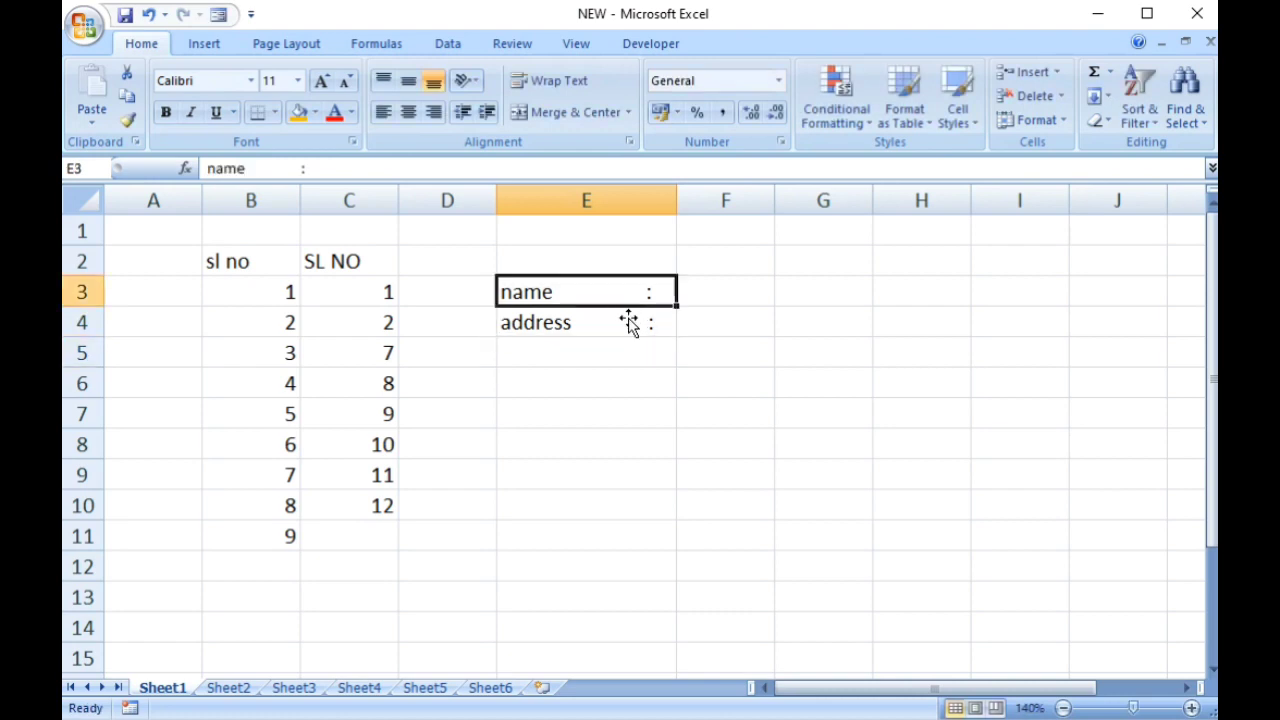
Step: Try to adjust the padding spaces before the colon in the address label in cell E4
click(623, 331)
click(306, 168)
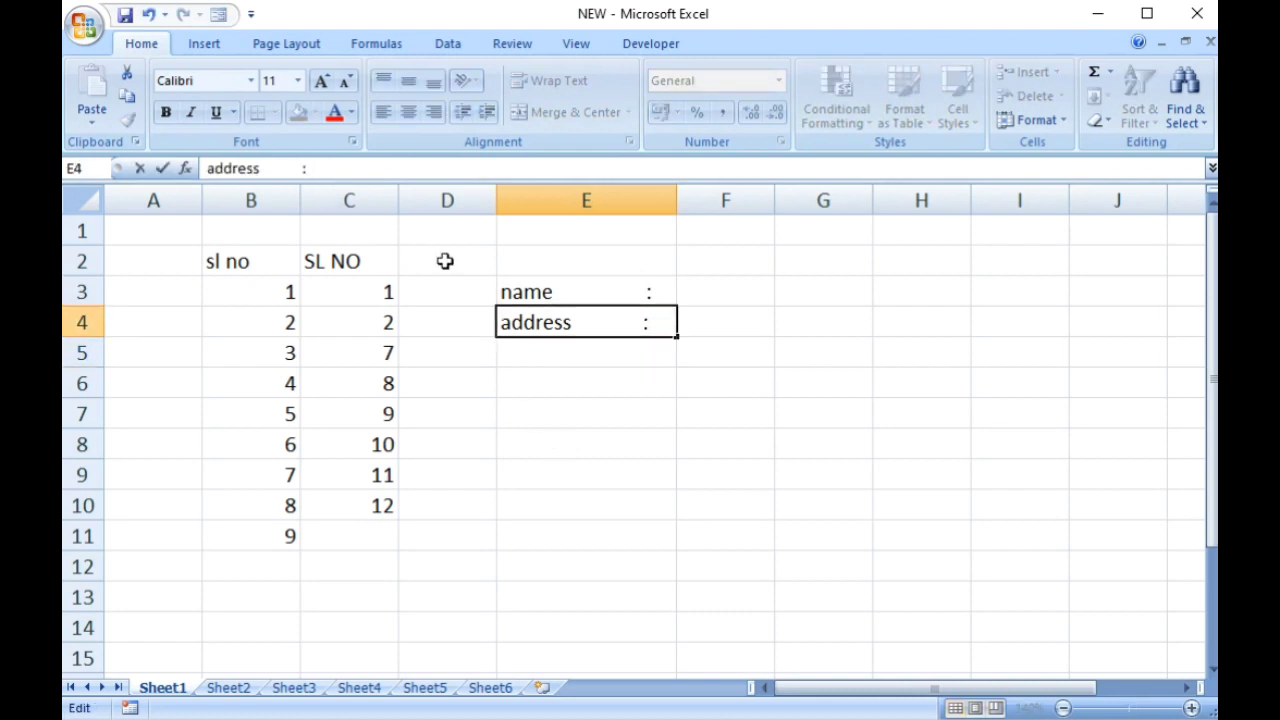
click(597, 368)
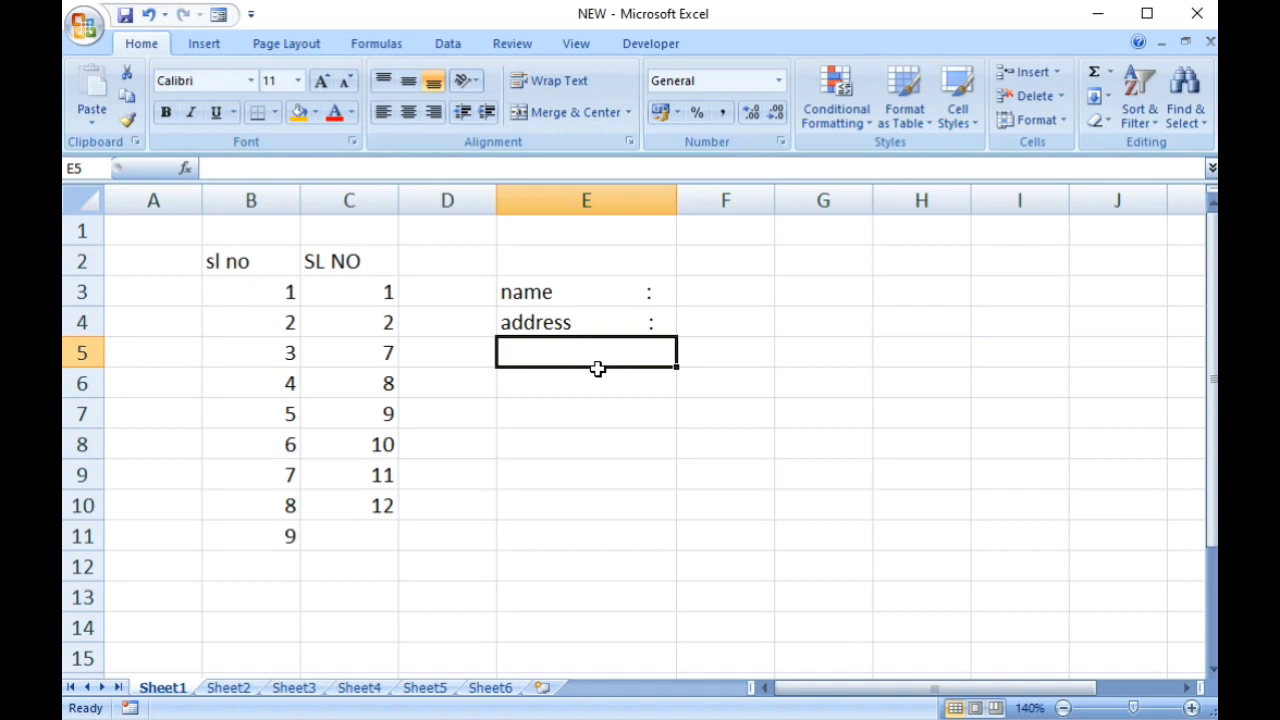
click(599, 302)
right_click(597, 304)
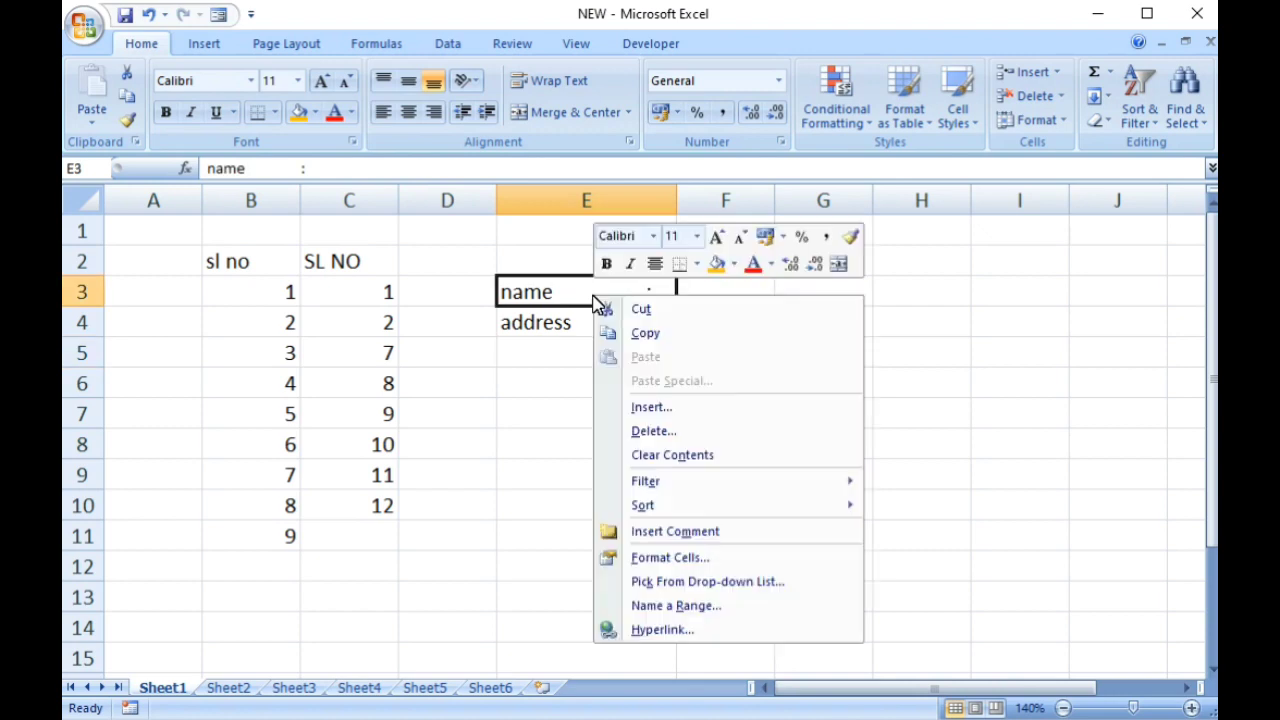
click(575, 351)
Step: Open the cell formatting for the range E3:E13 and choose the Custom number category
drag(578, 300, 593, 603)
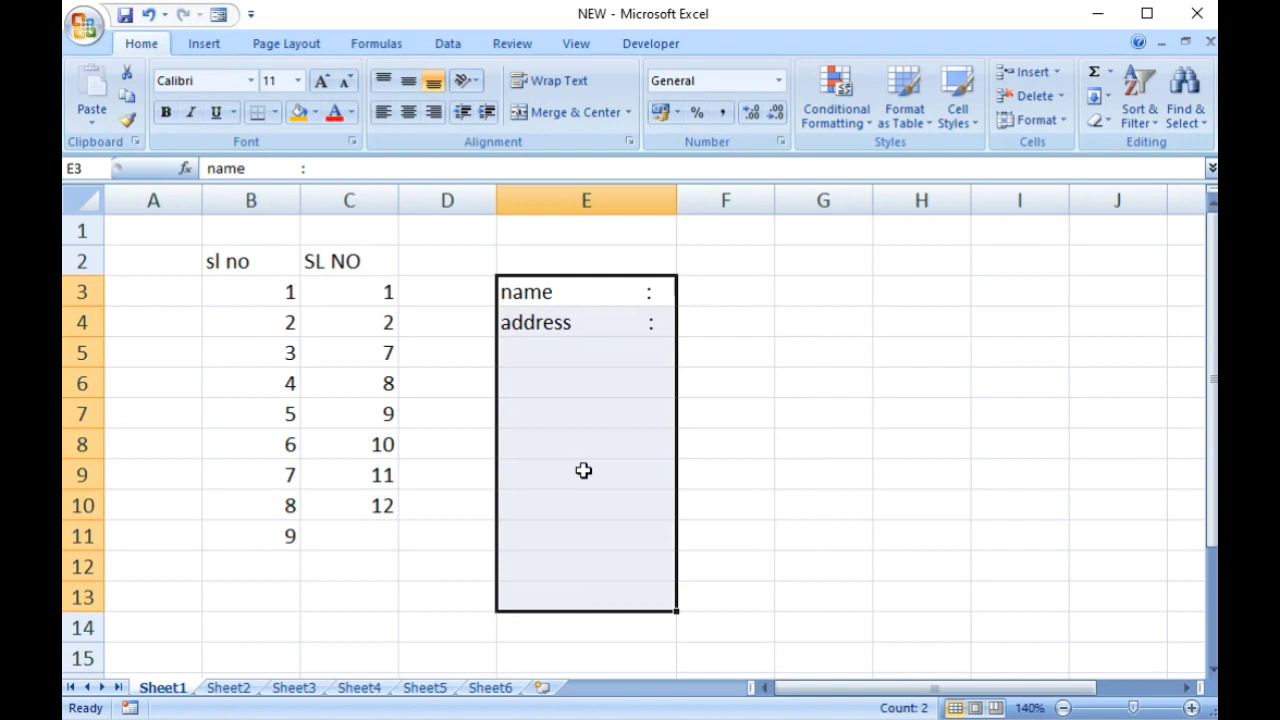
right_click(592, 303)
click(600, 560)
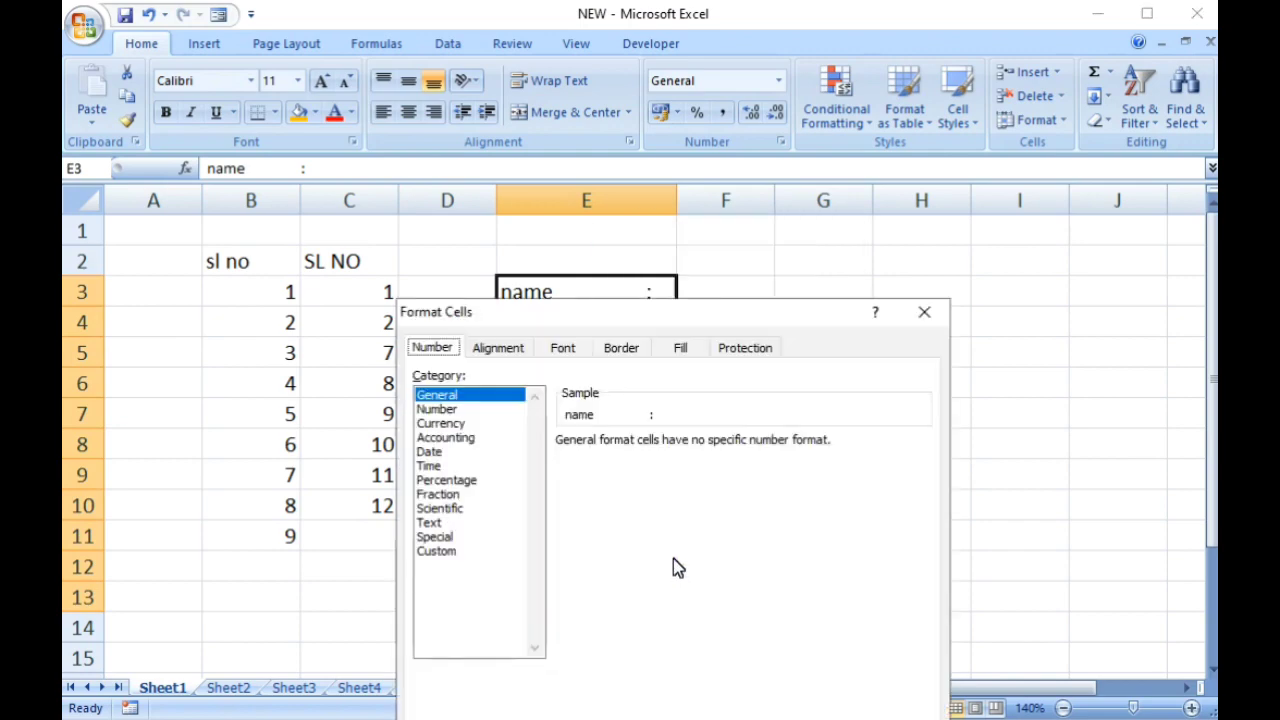
click(440, 551)
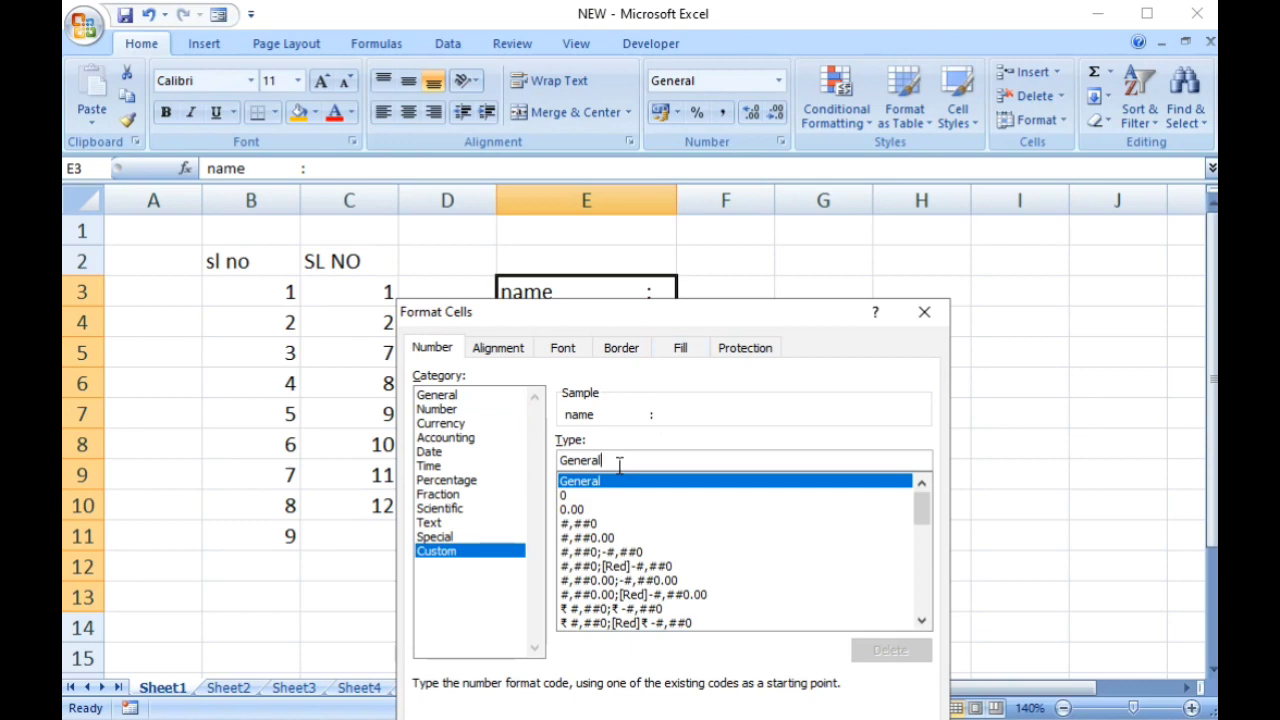
Step: Replace the General format code with @* ":" and apply it to the selected cells E3:E13
key(BackSpace)
key(BackSpace)
key(BackSpace)
key(BackSpace)
key(BackSpace)
key(BackSpace)
key(BackSpace)
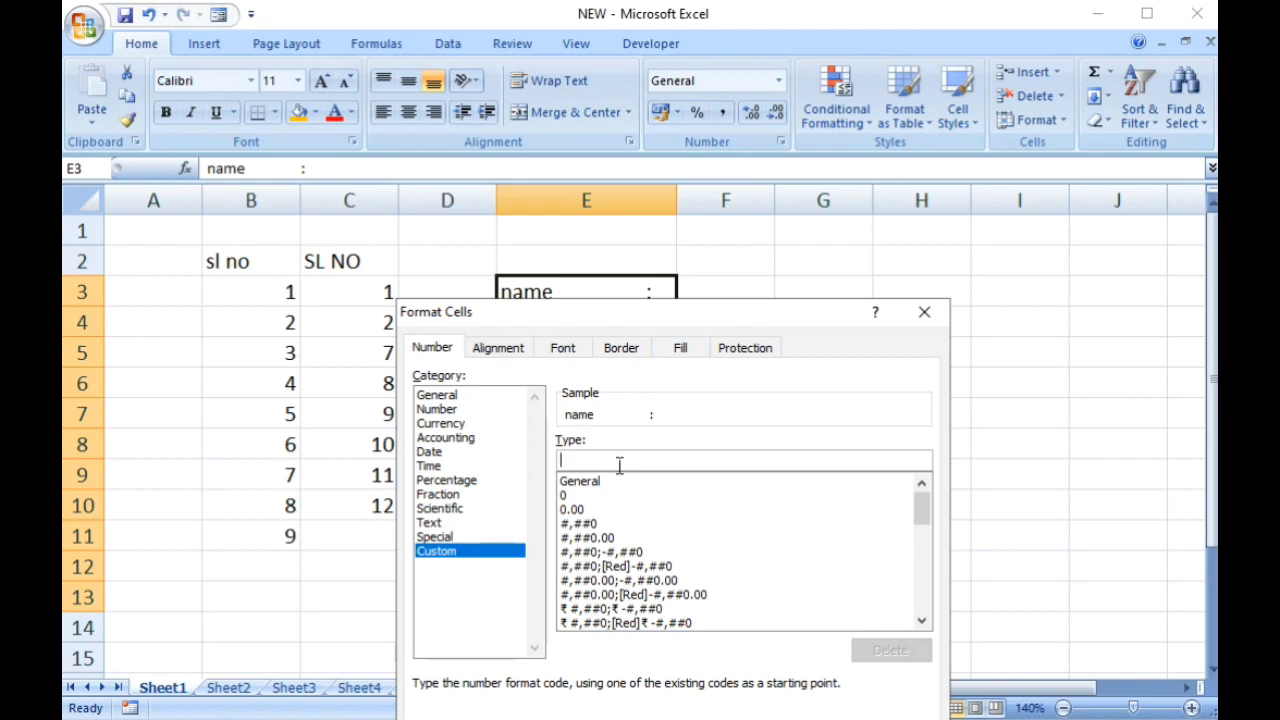
text(@*)
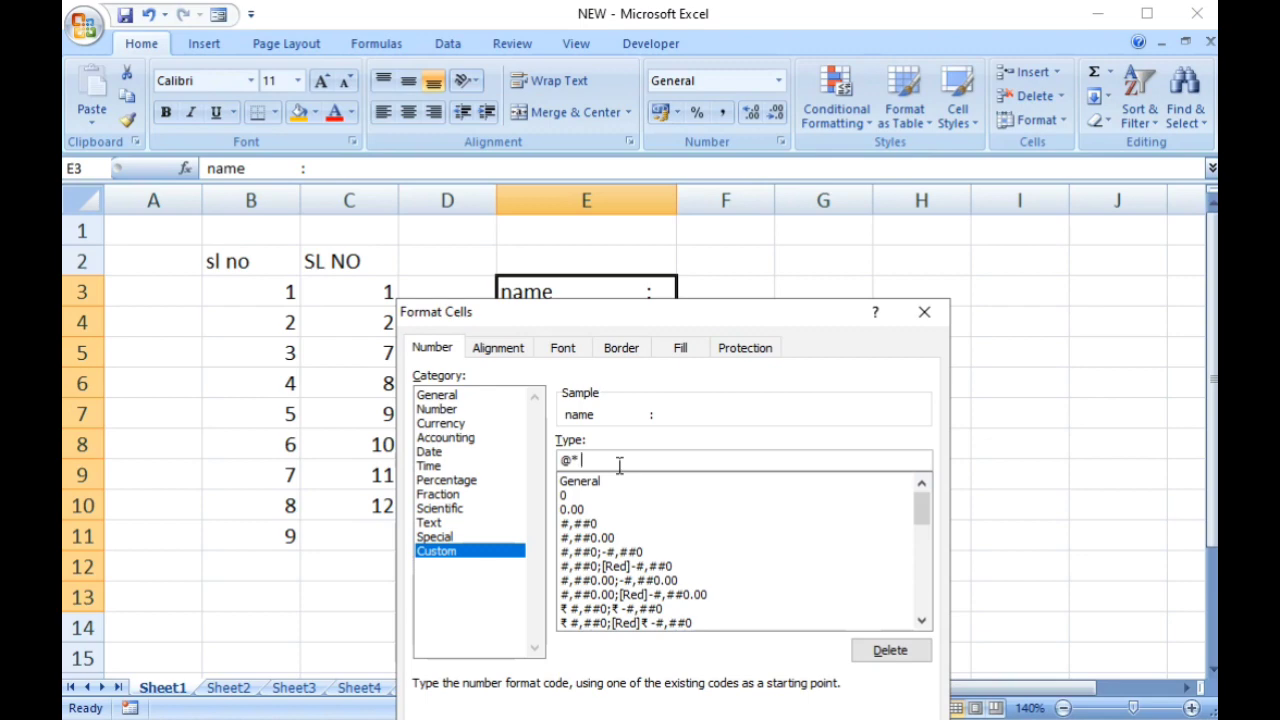
text( ":")
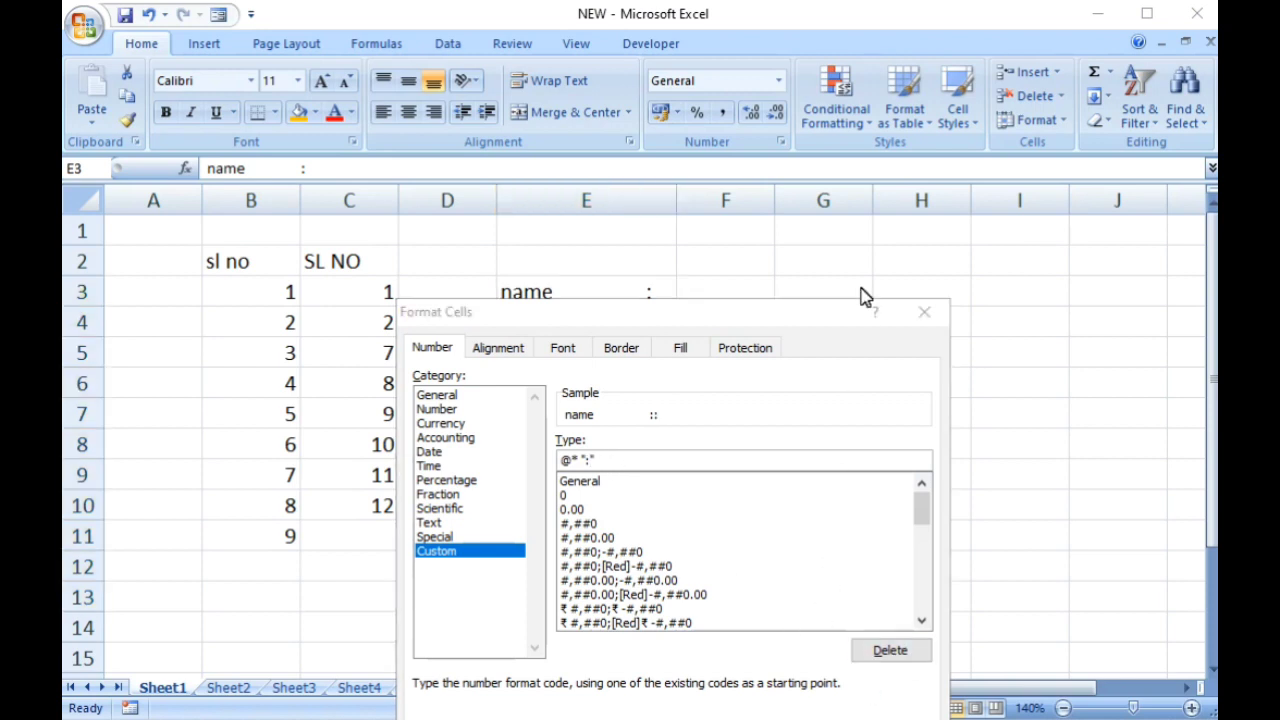
drag(840, 314, 843, 171)
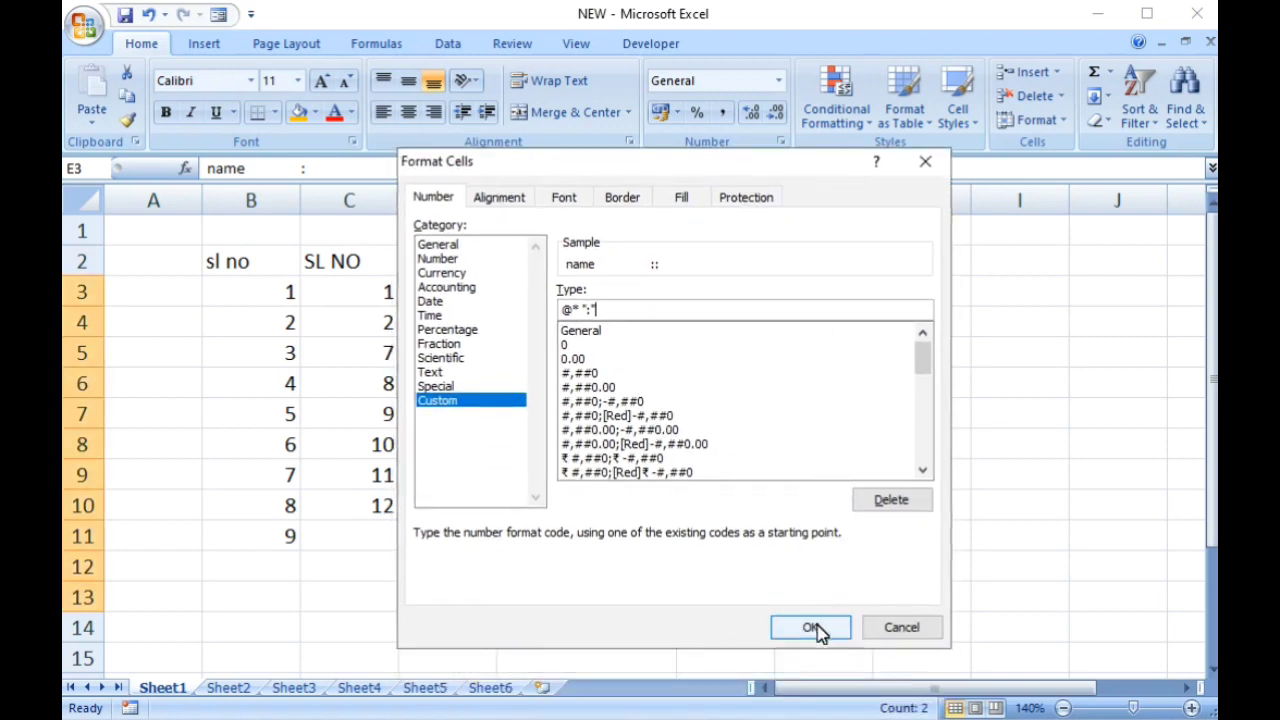
click(820, 628)
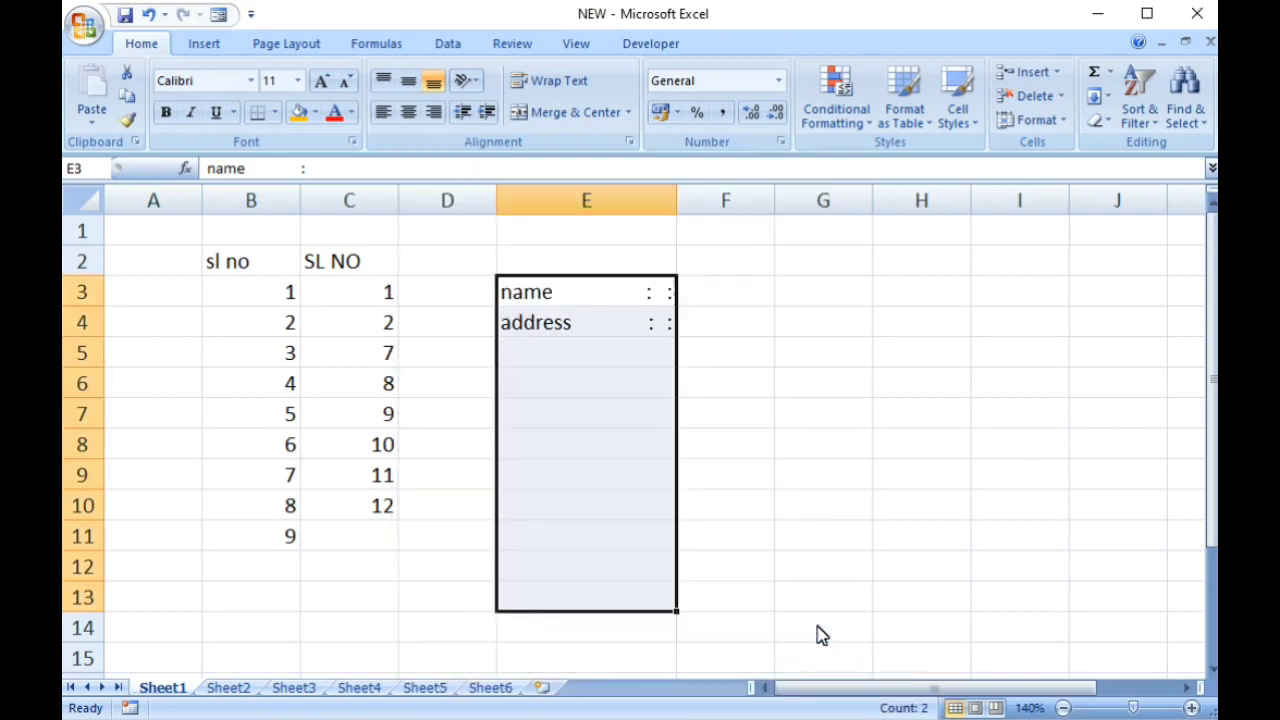
Step: Overwrite cell E3 with "name" and cell E4 with "address", without padding spaces or colons
click(619, 305)
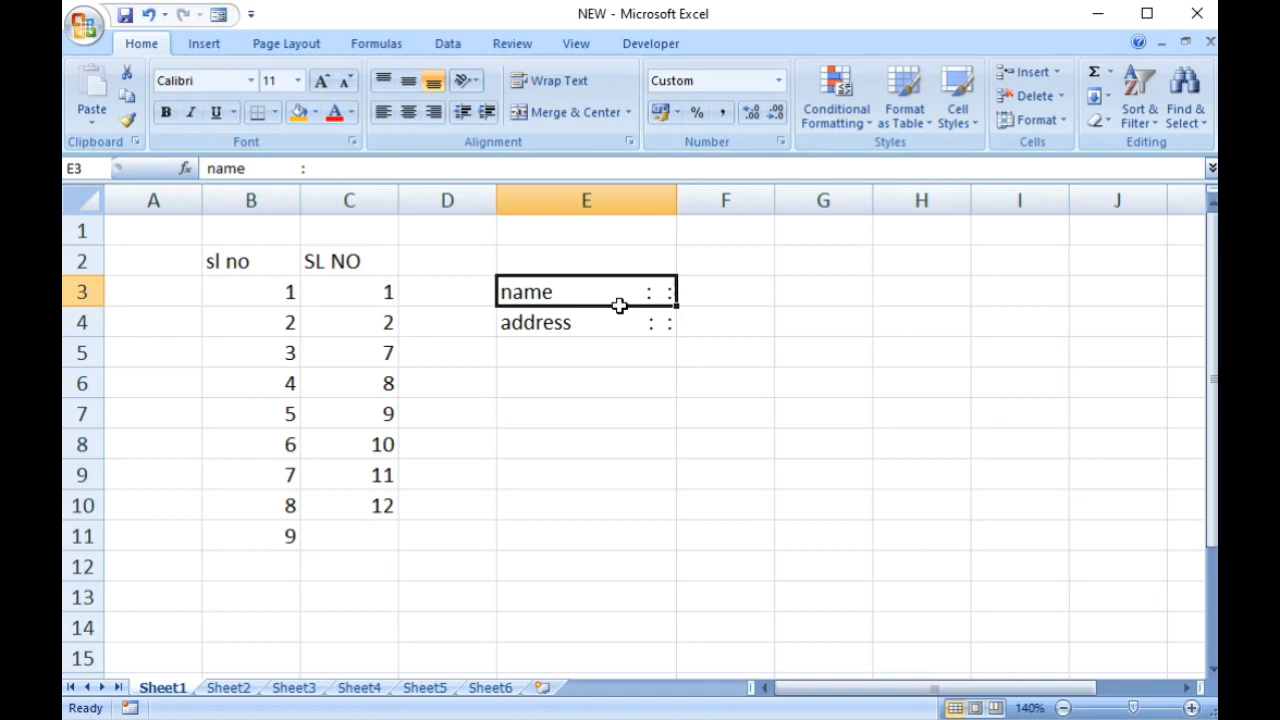
text(name)
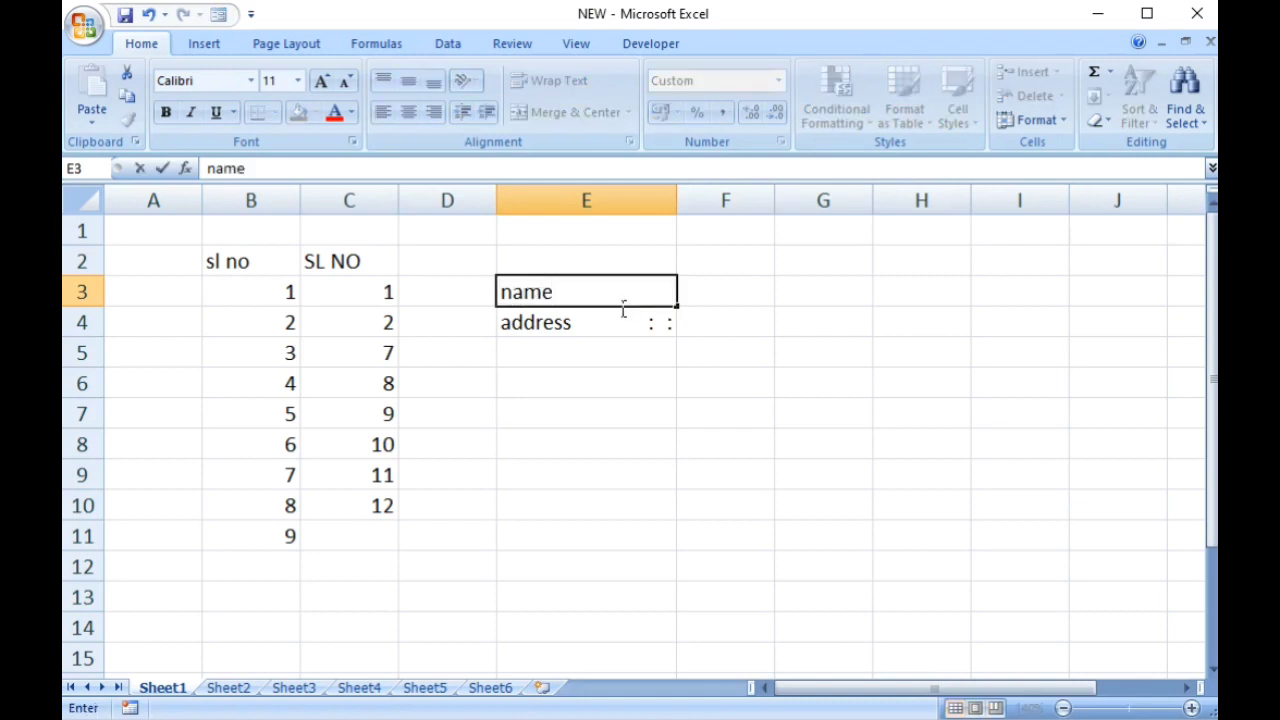
key(Return)
text(address)
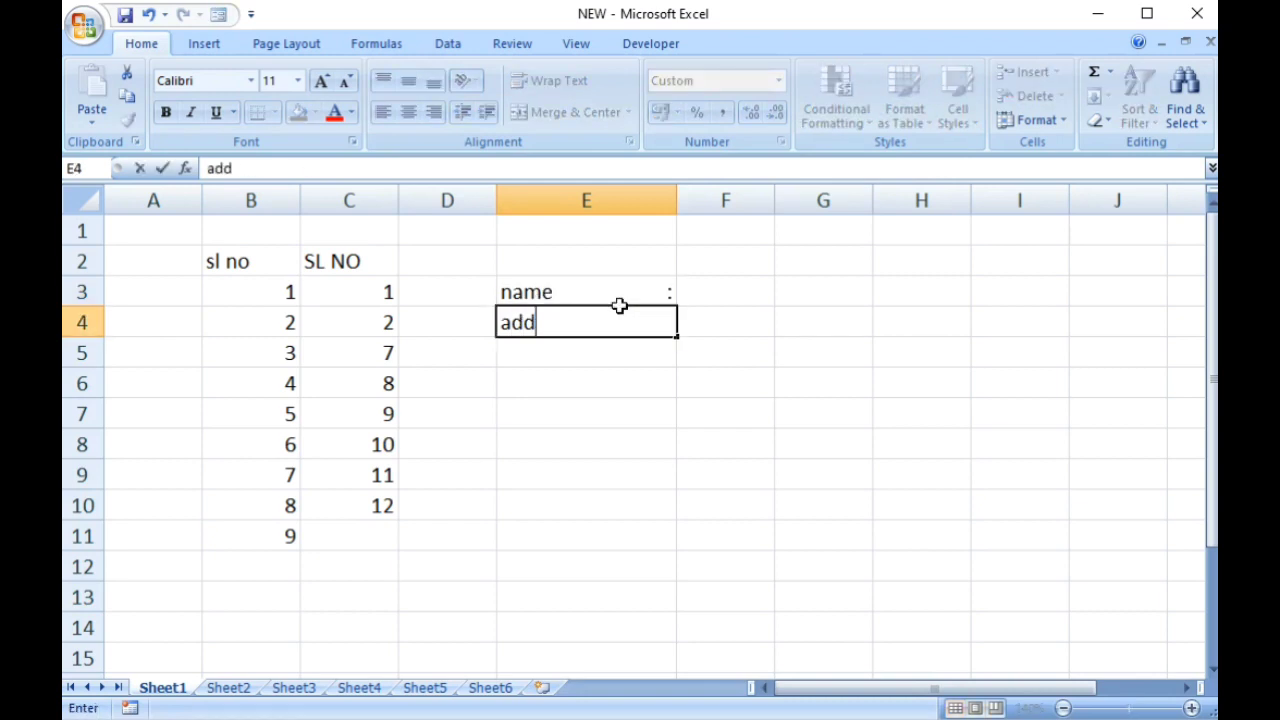
key(Return)
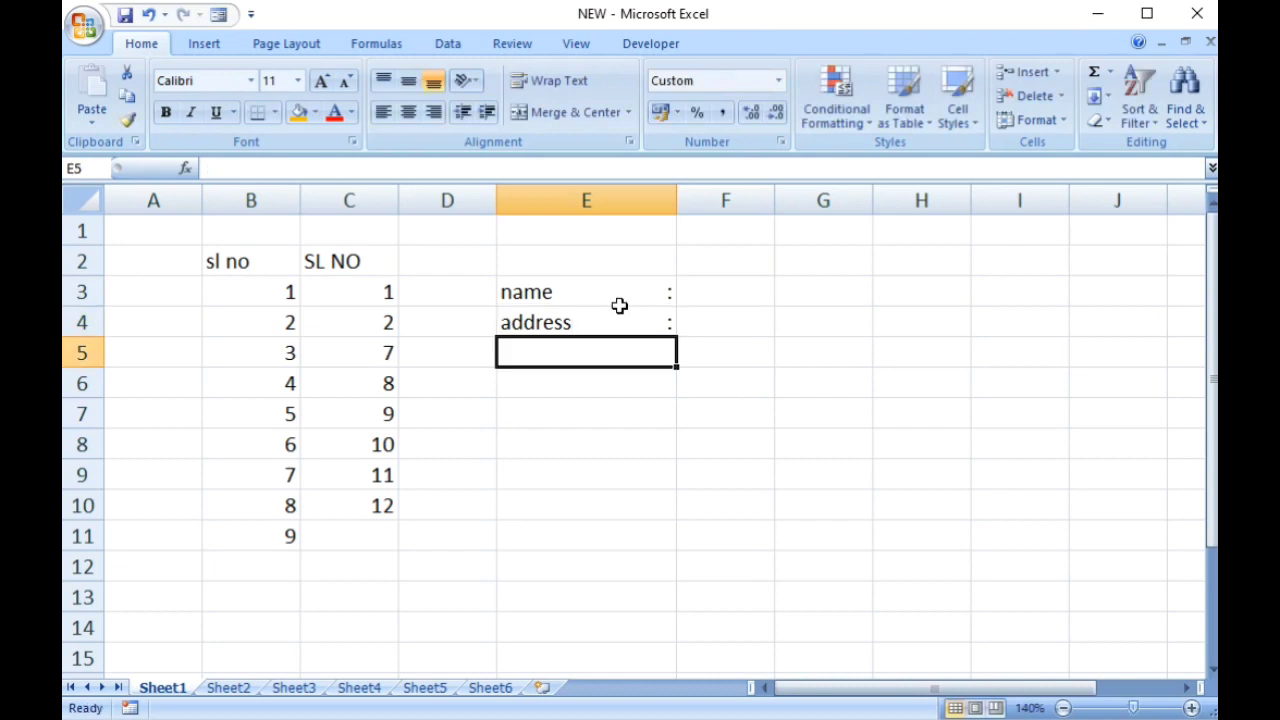
Step: Enter "mobile" in cell E5 and "course" in cell E6
text(mobile)
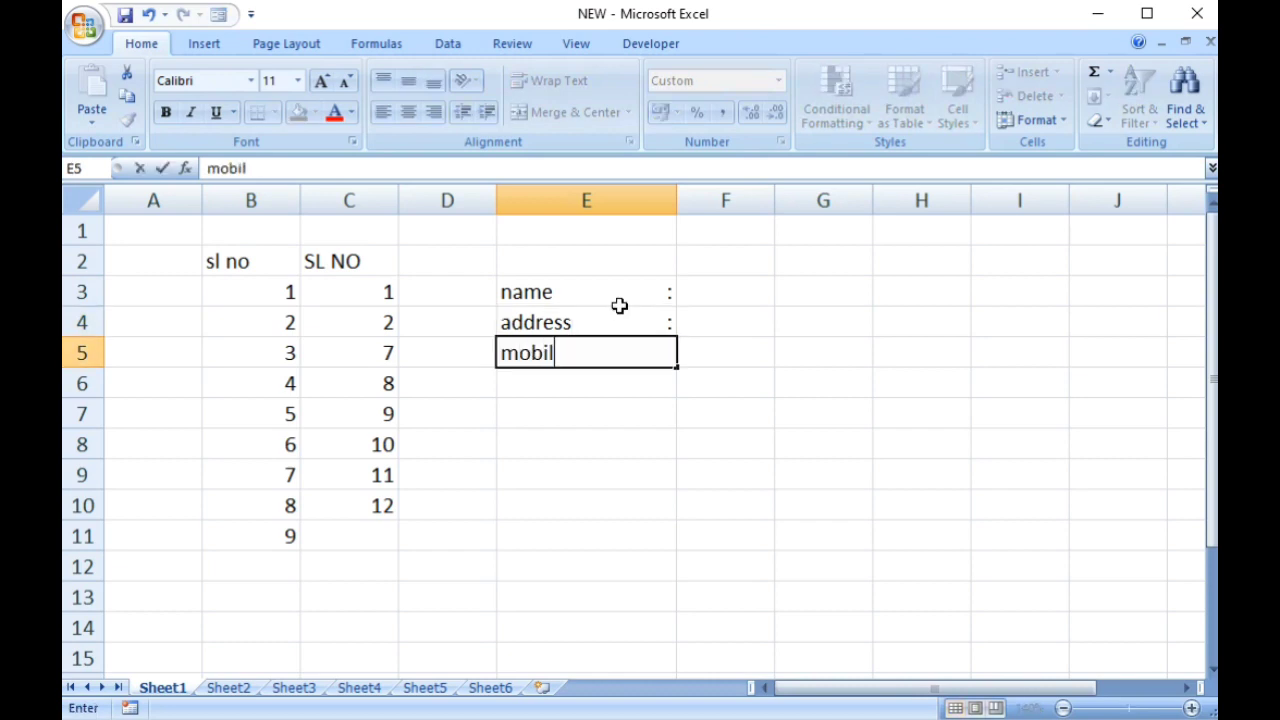
key(Return)
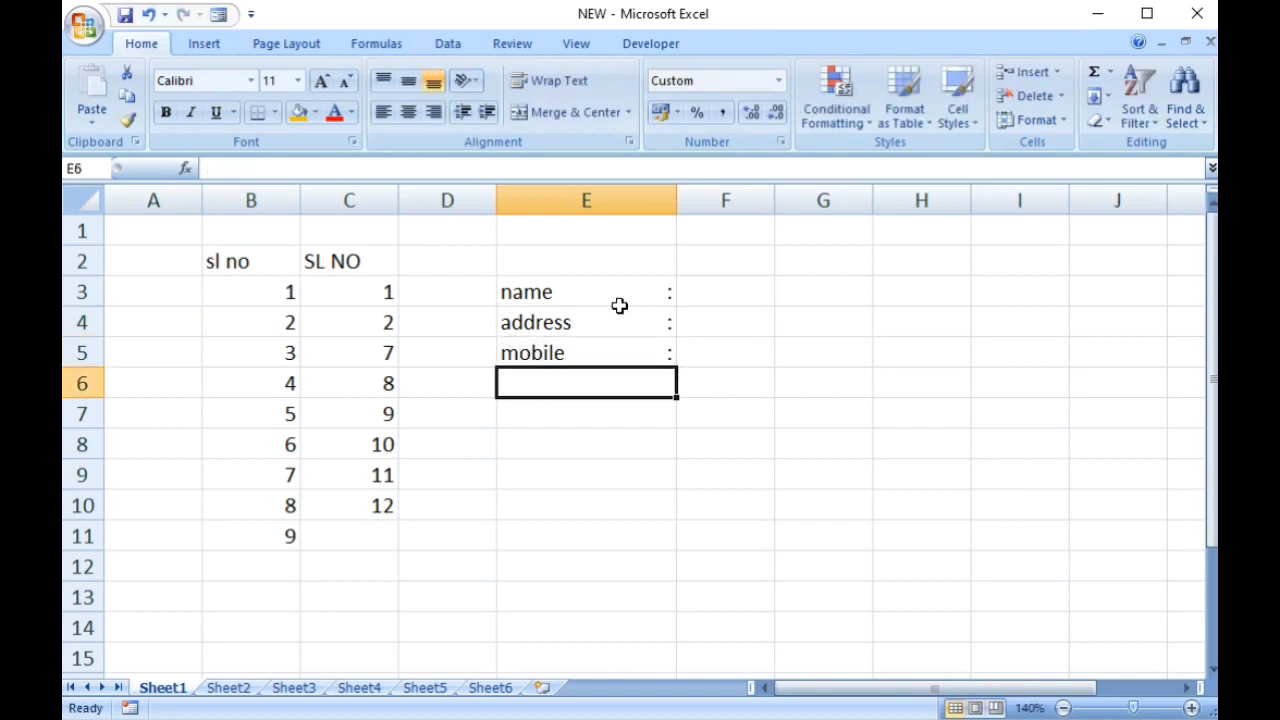
text(course)
key(Return)
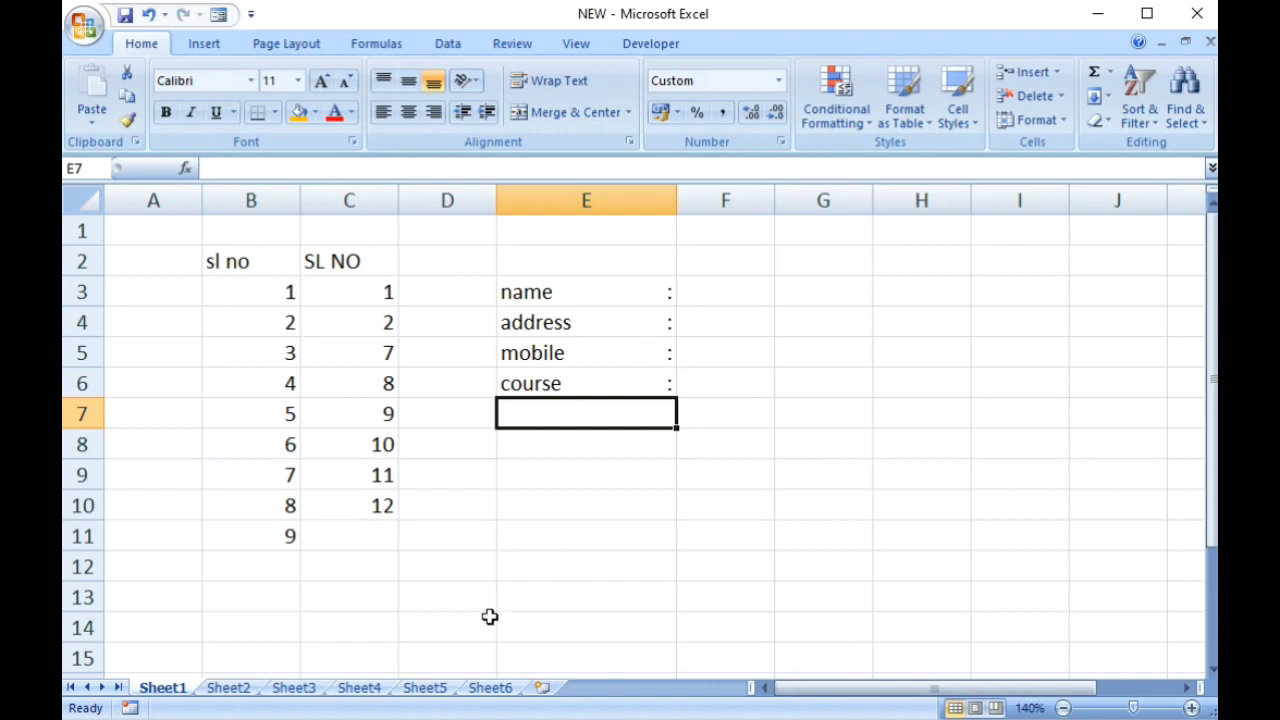
Step: Switch to Sheet2 and review each item in column A against its quantity in column C
click(240, 694)
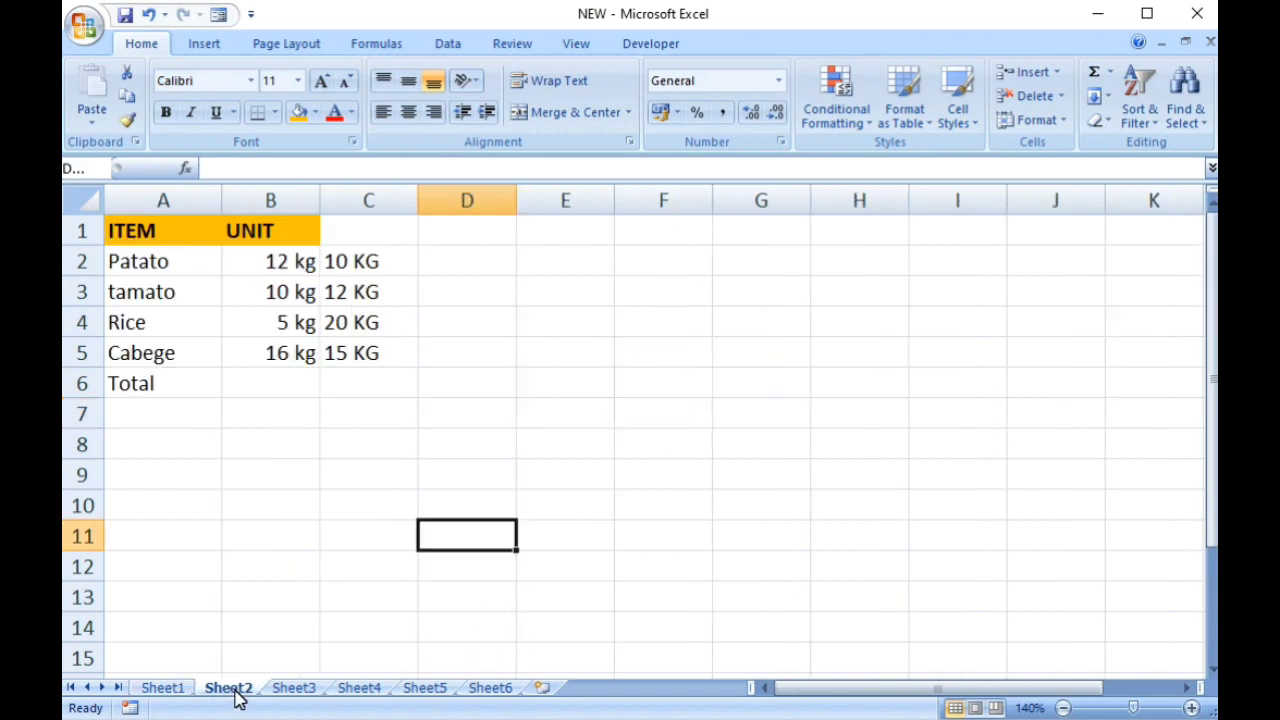
click(170, 388)
click(171, 242)
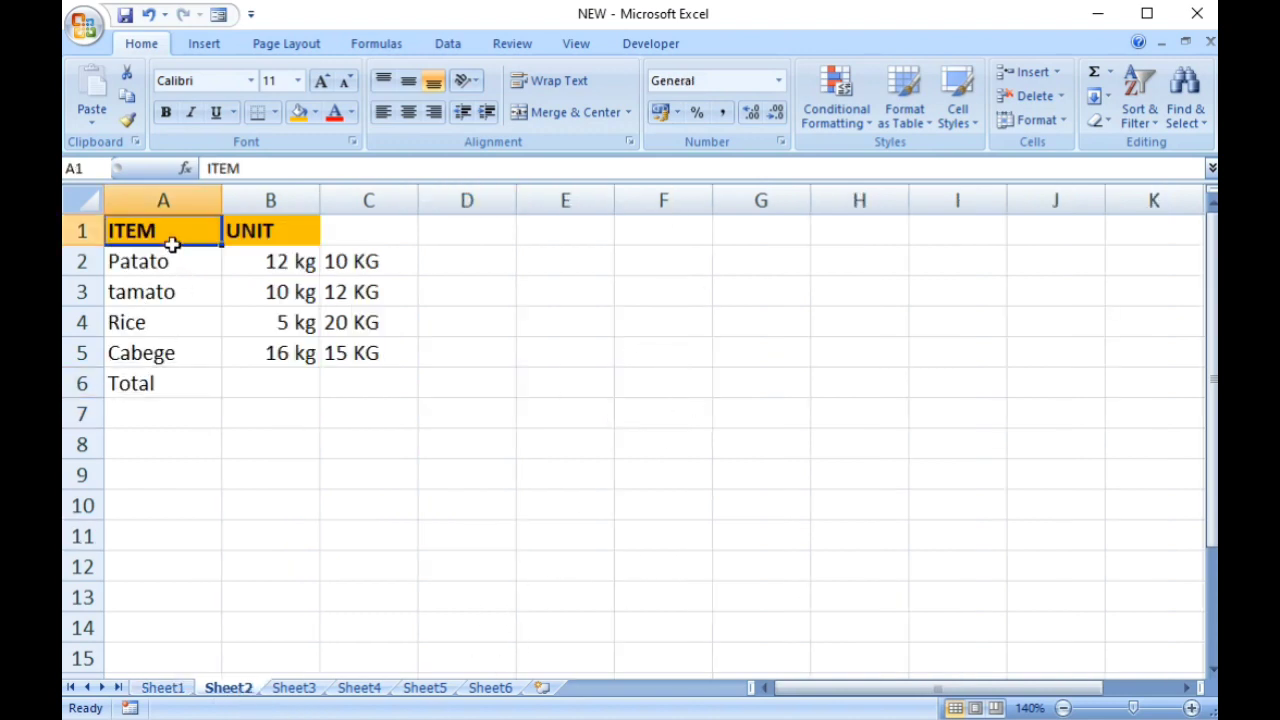
click(288, 237)
click(365, 262)
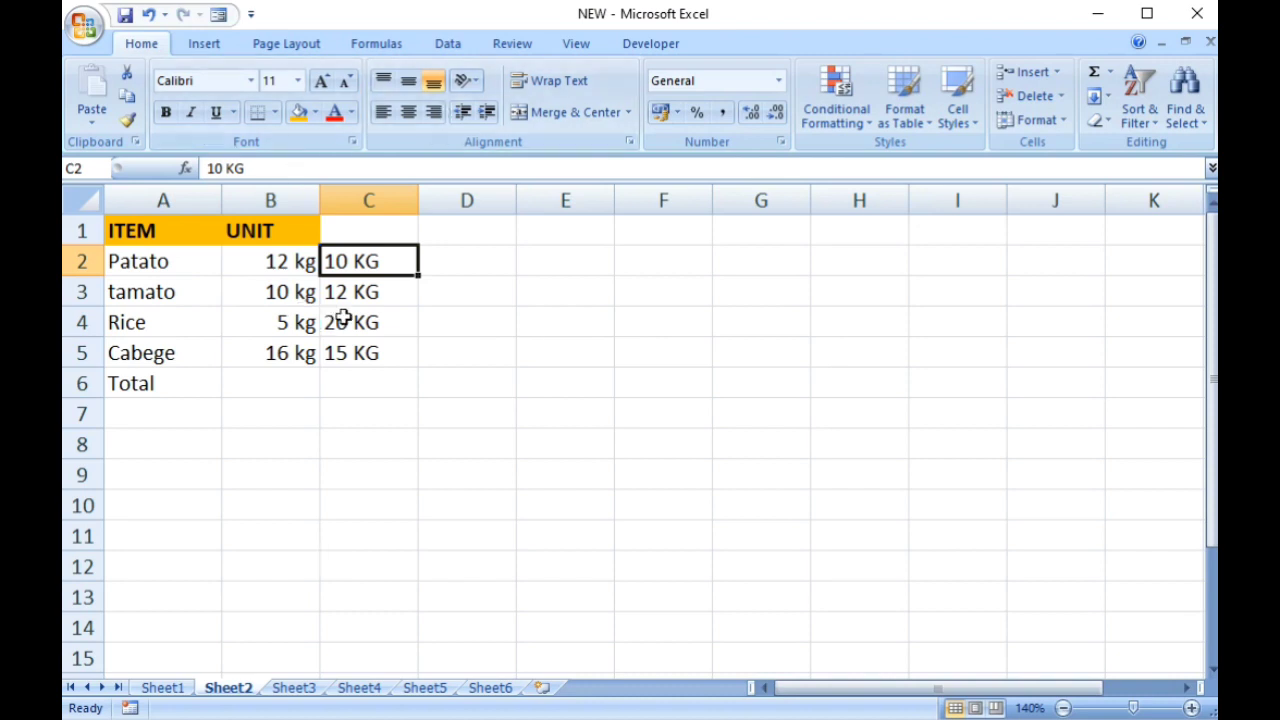
click(198, 272)
click(353, 266)
click(171, 294)
click(352, 298)
click(157, 330)
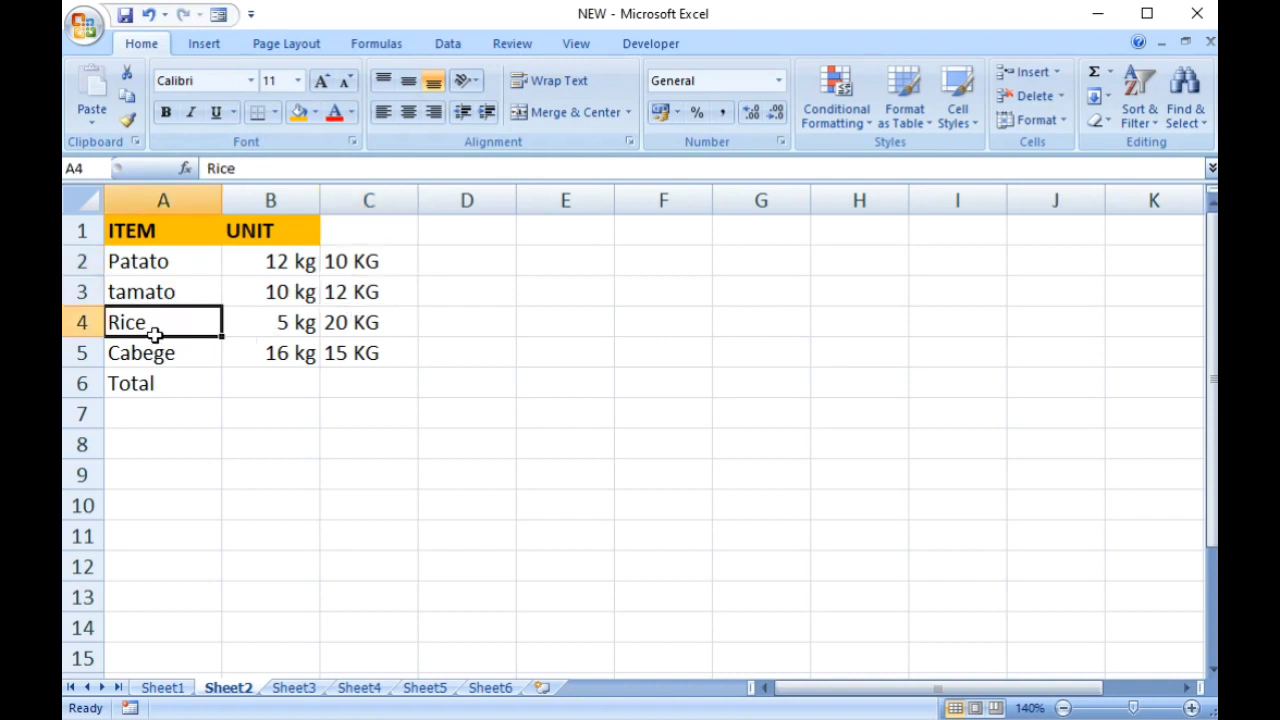
click(342, 325)
click(165, 363)
click(366, 356)
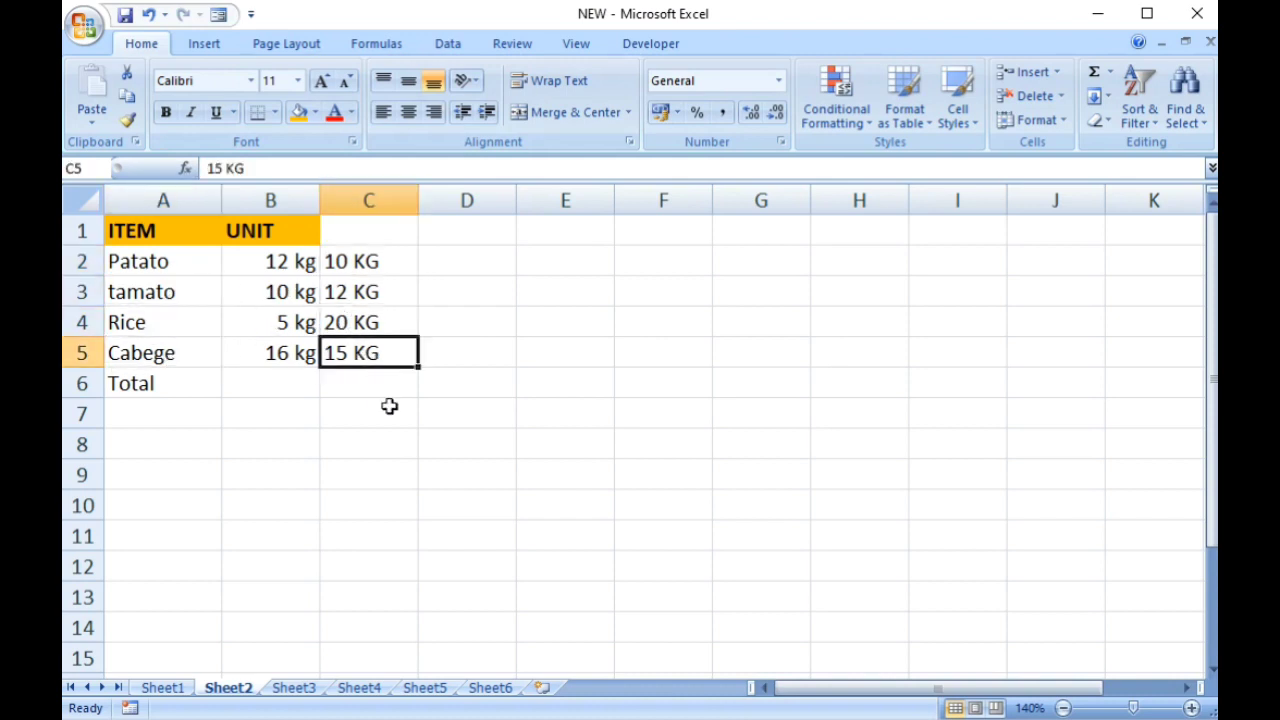
Step: Enter =sum(C2:C5) in cell C6 of the Total row and reselect that cell
click(389, 398)
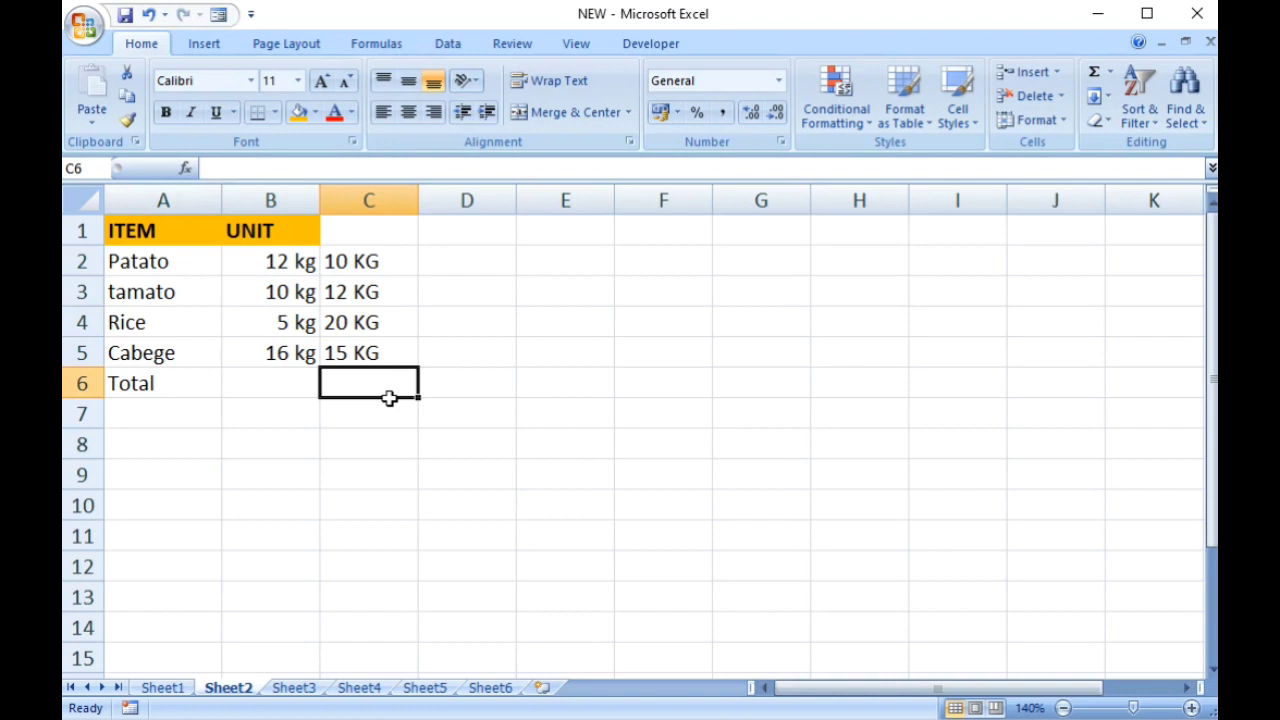
text(=)
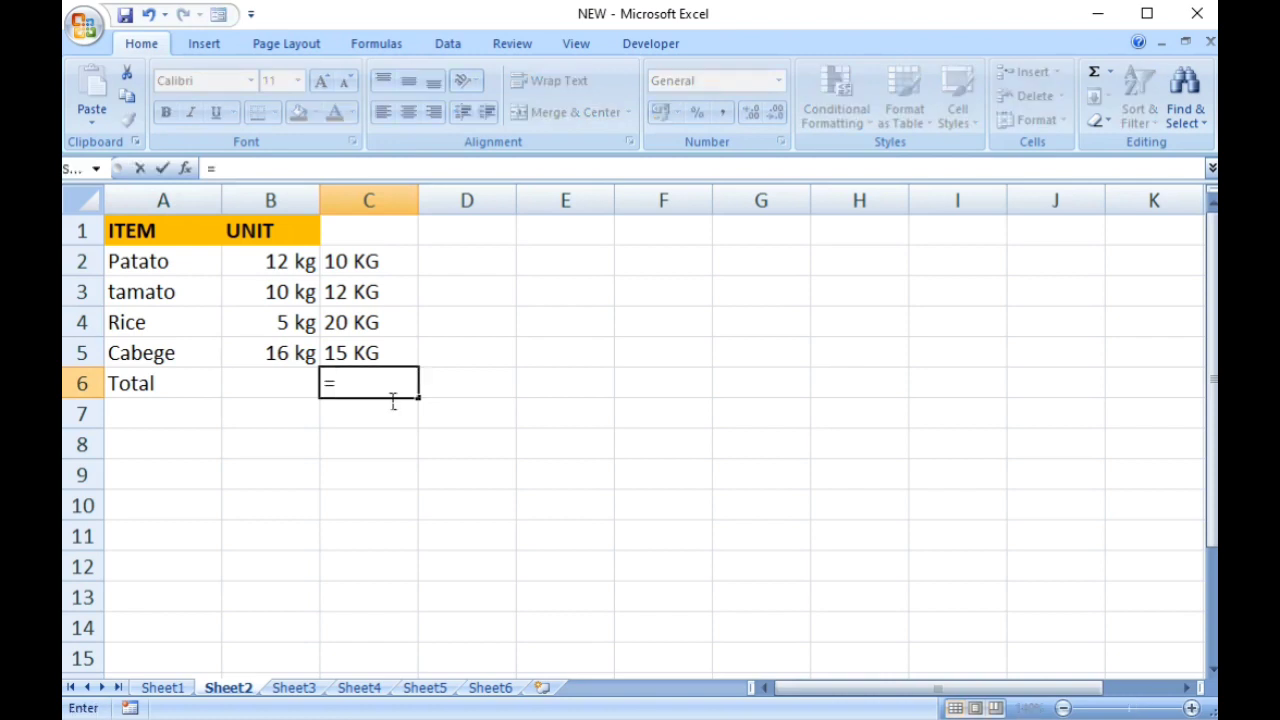
text(sum()
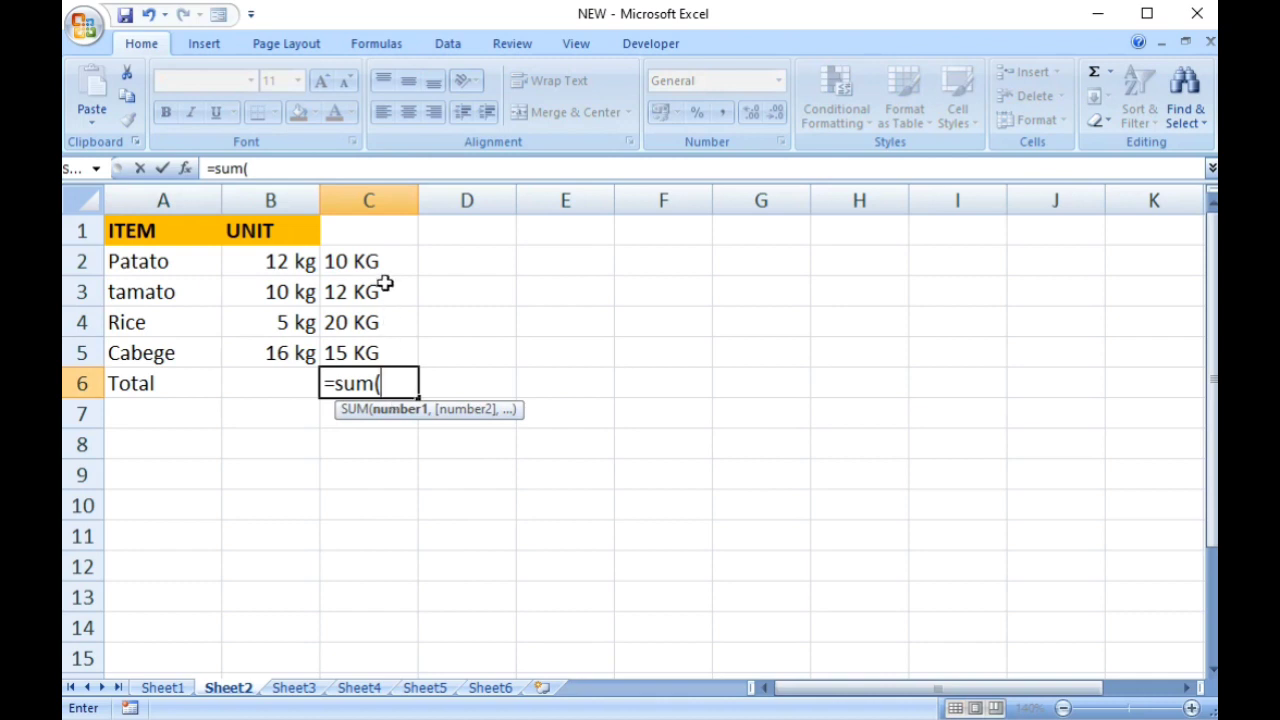
drag(383, 268, 389, 351)
text())
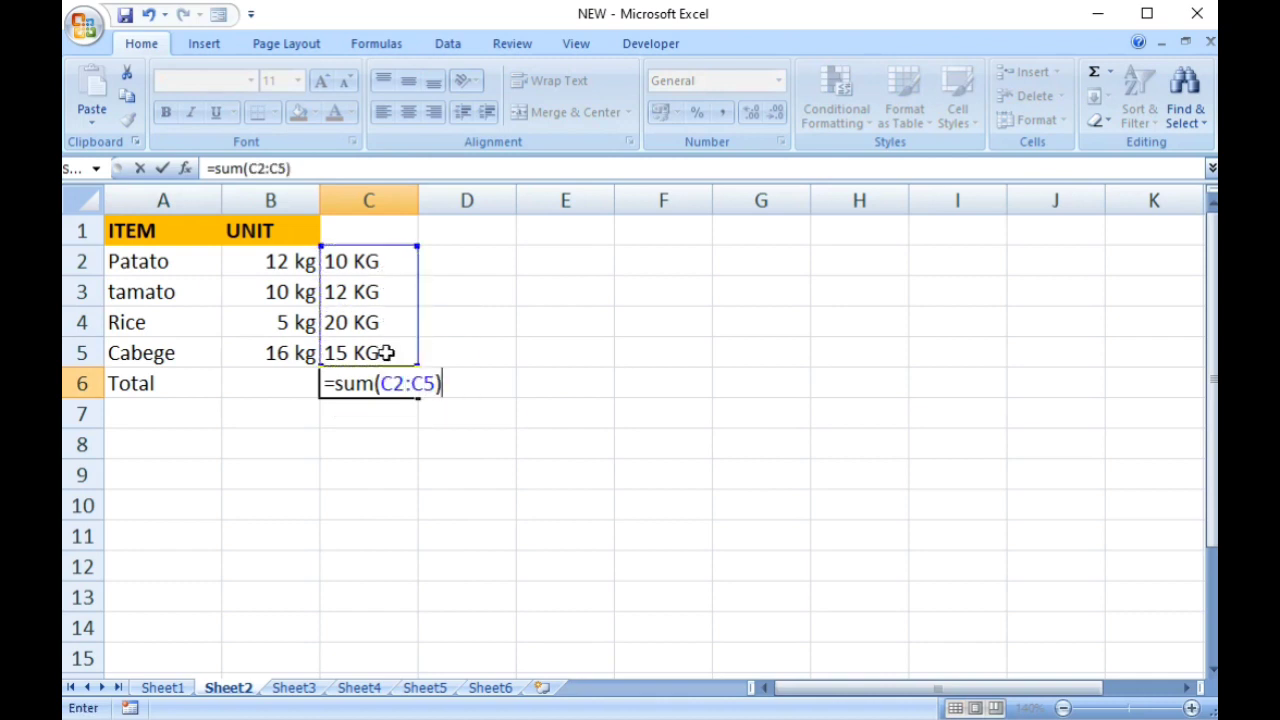
key(Return)
click(395, 393)
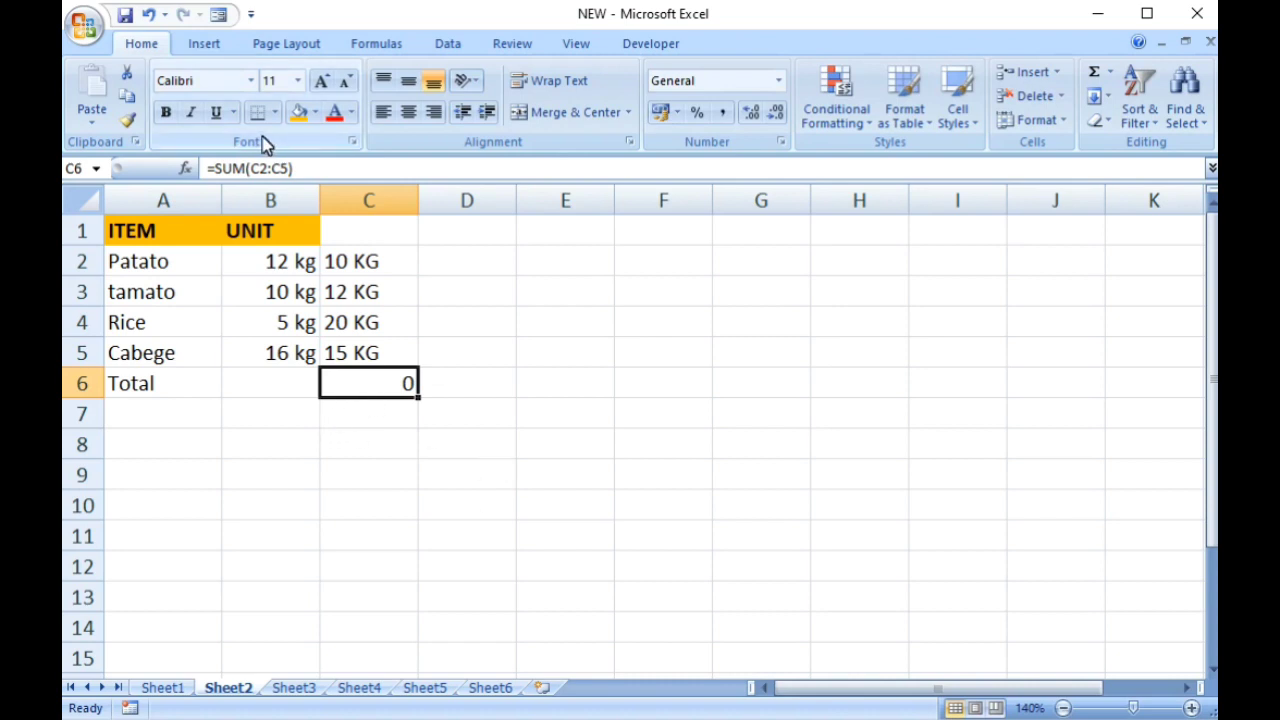
Step: Inspect the stored contents of the column C quantities and their total, and compare them with cell B2
click(393, 273)
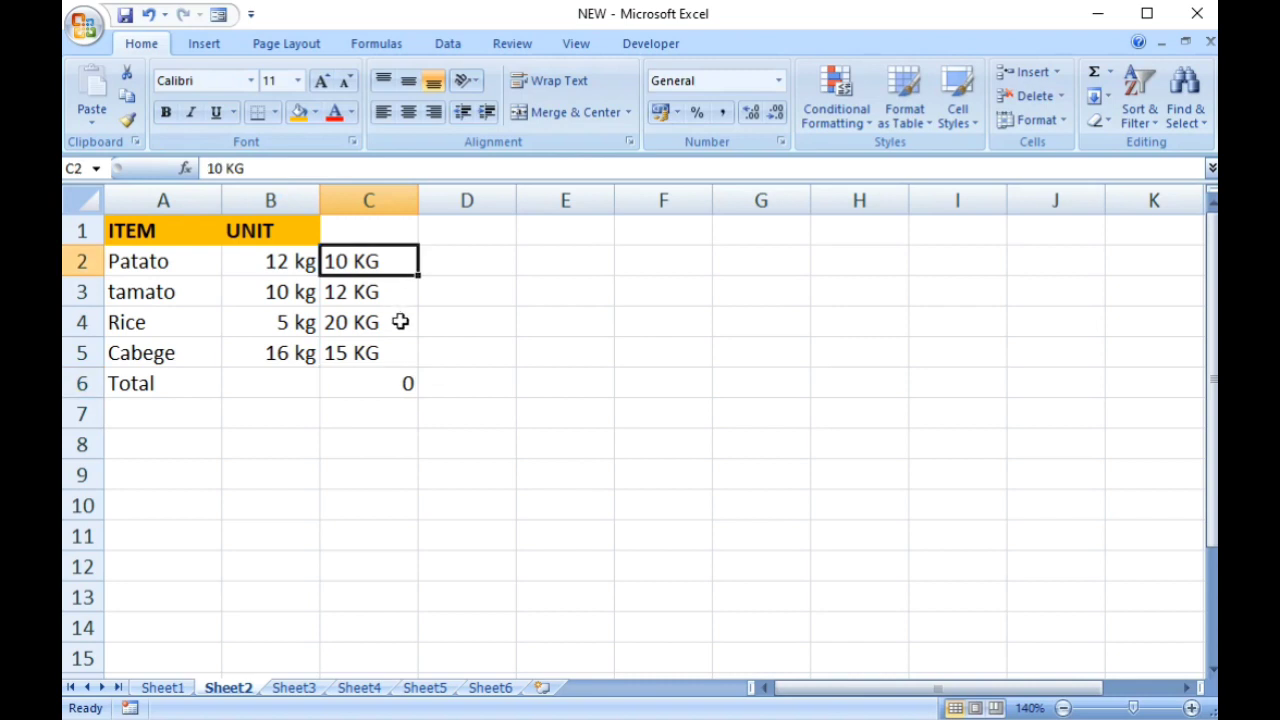
click(385, 356)
click(396, 388)
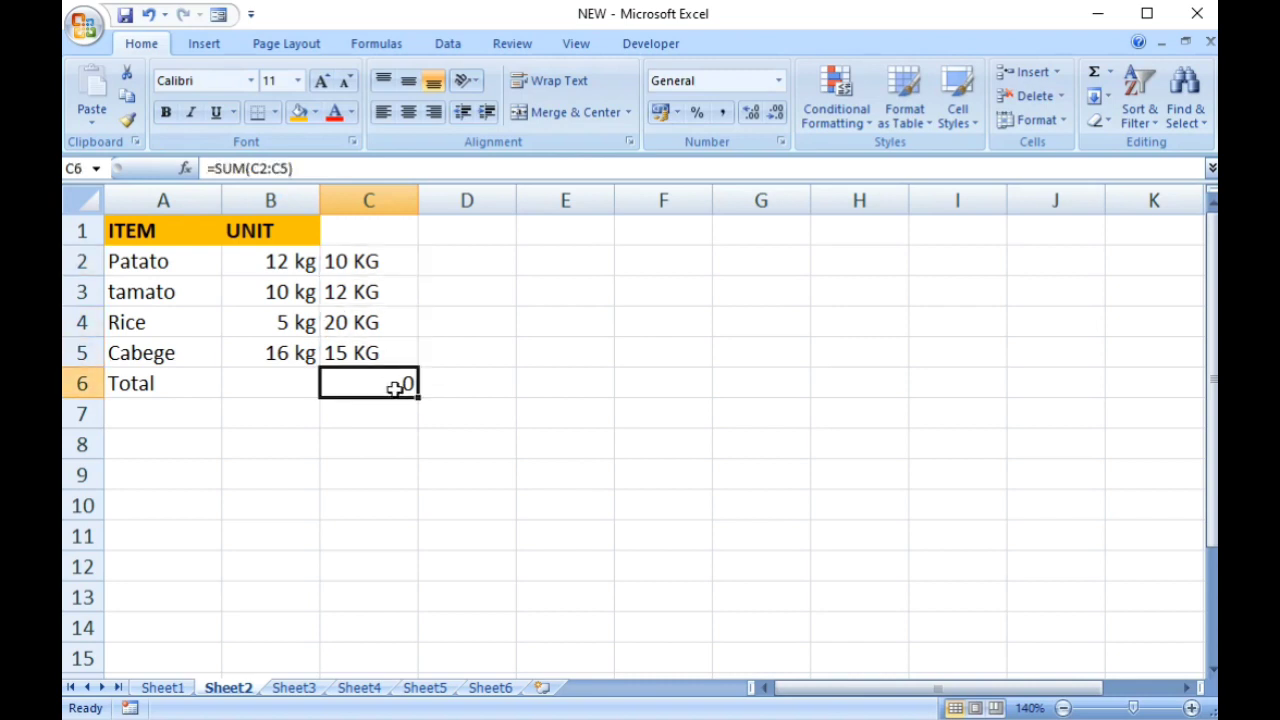
click(277, 398)
click(287, 261)
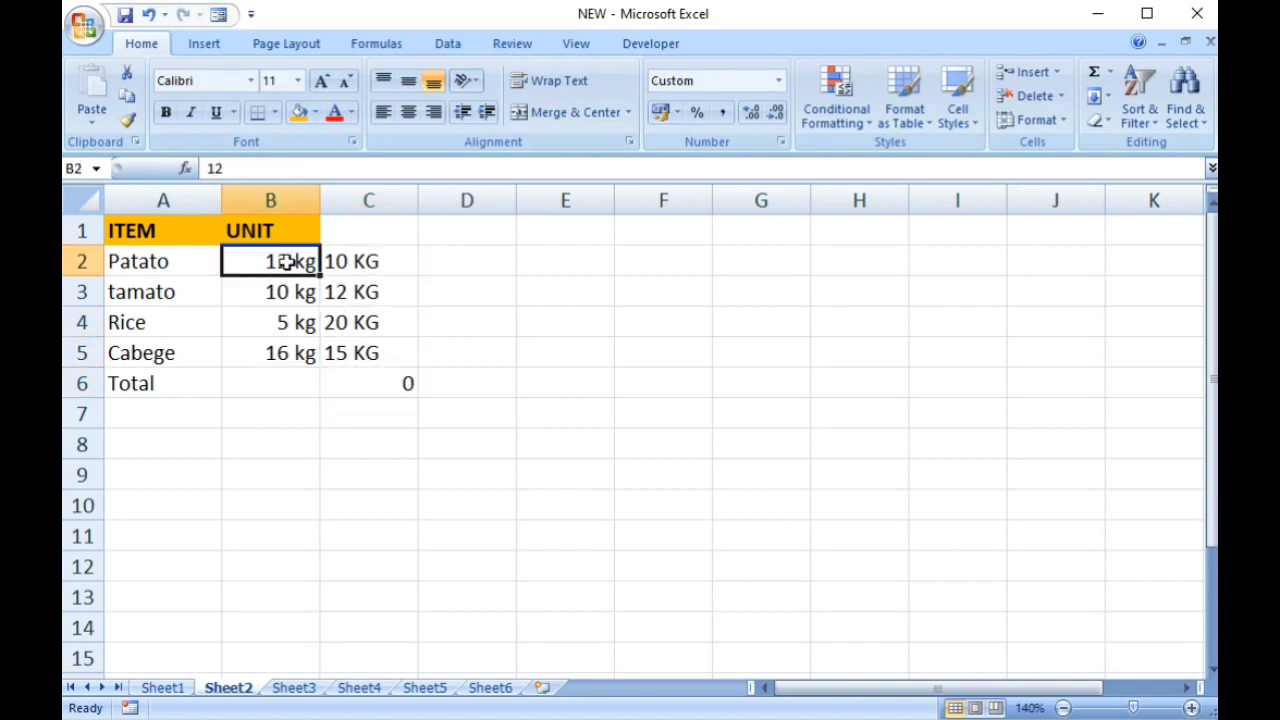
drag(358, 270, 369, 351)
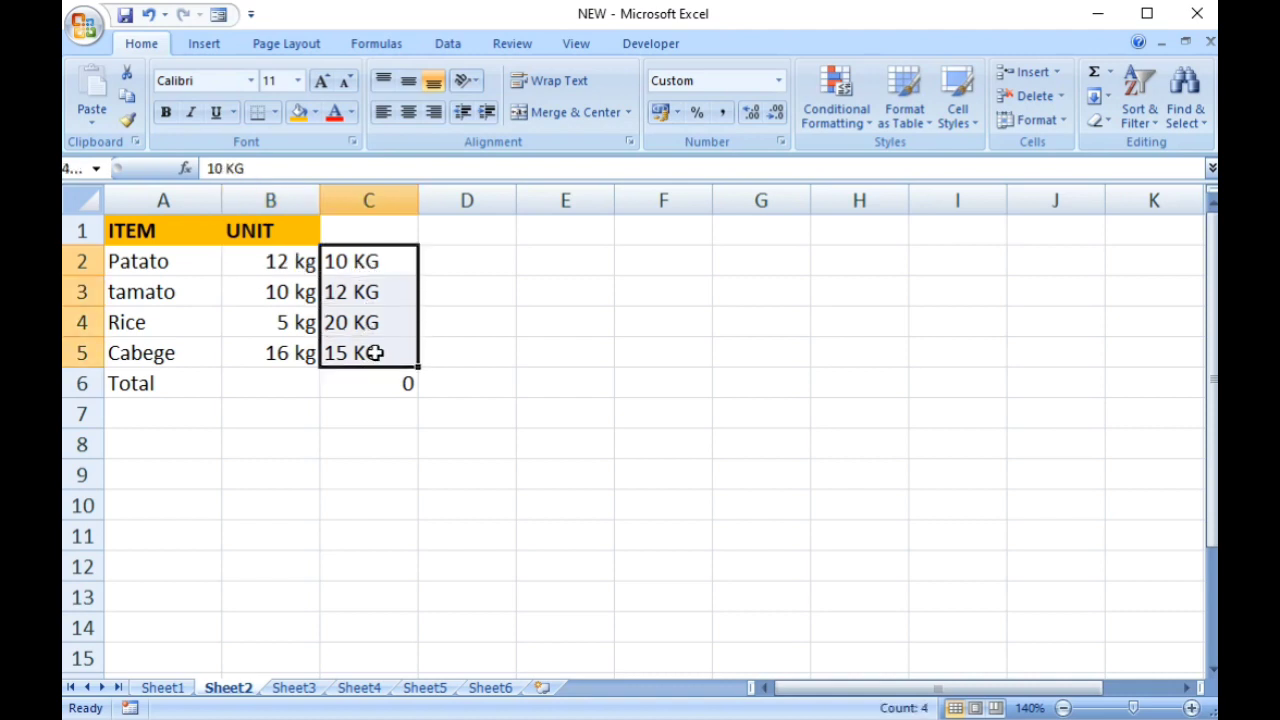
Step: Clear the quantities from cells B2:B5 in the UNIT column
drag(286, 271, 300, 364)
key(Delete)
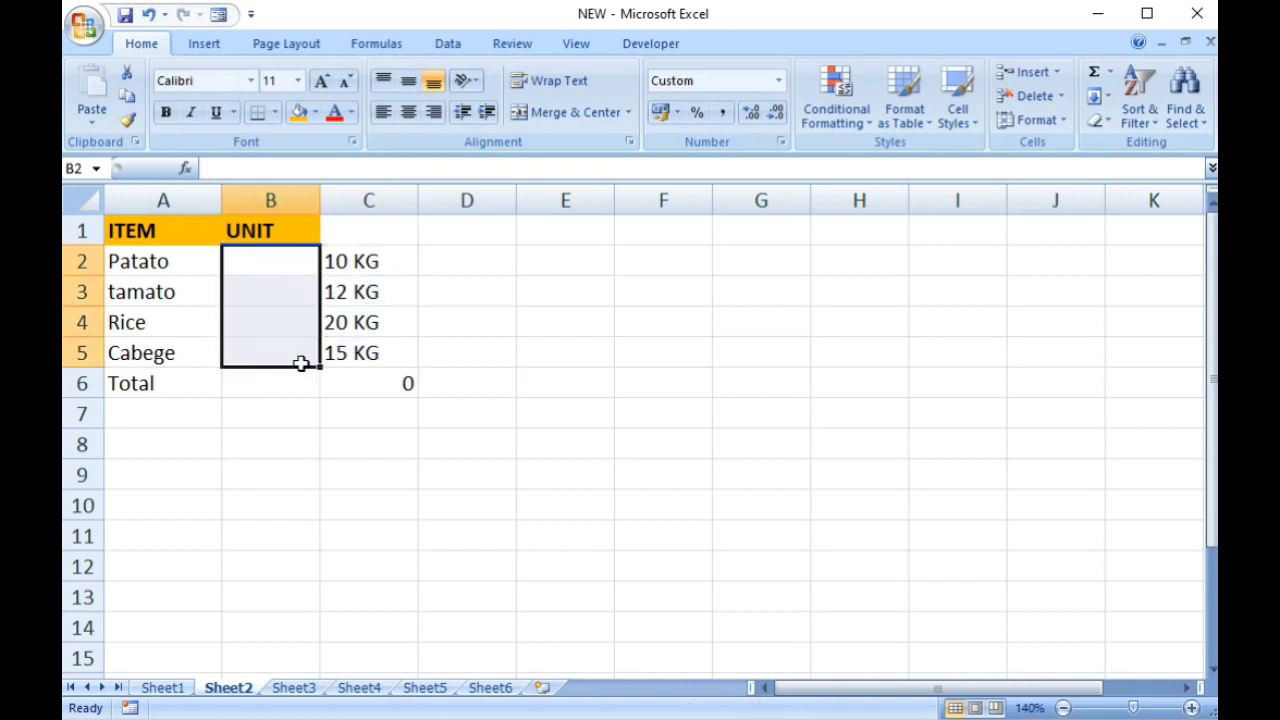
Step: Apply the custom number format General "kg" to cells B2:B5 in the UNIT column
click(280, 266)
drag(285, 272, 286, 360)
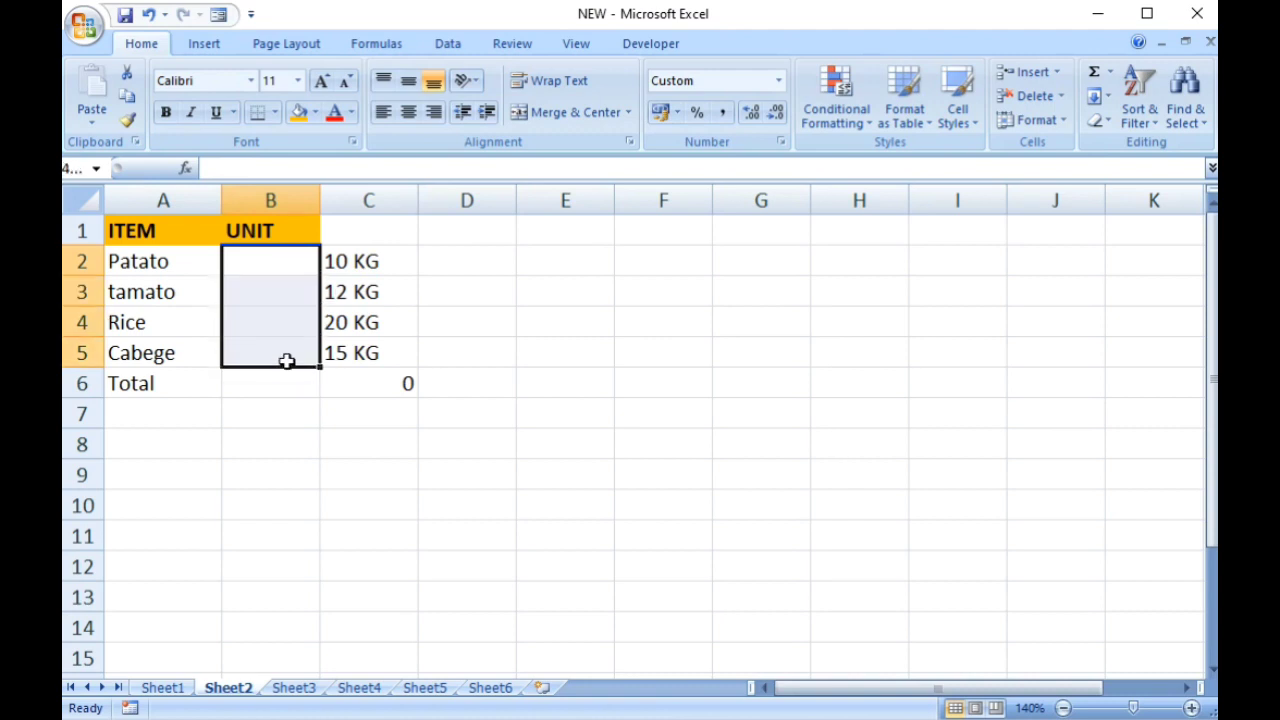
right_click(282, 265)
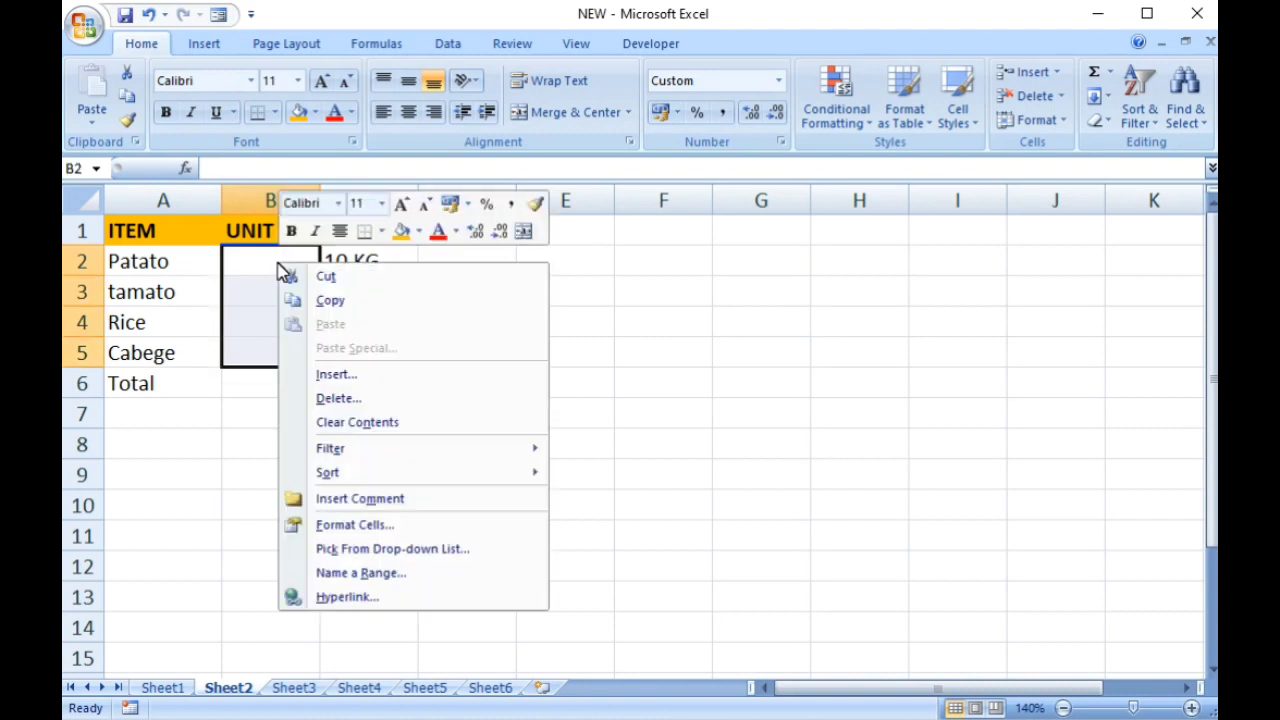
click(364, 527)
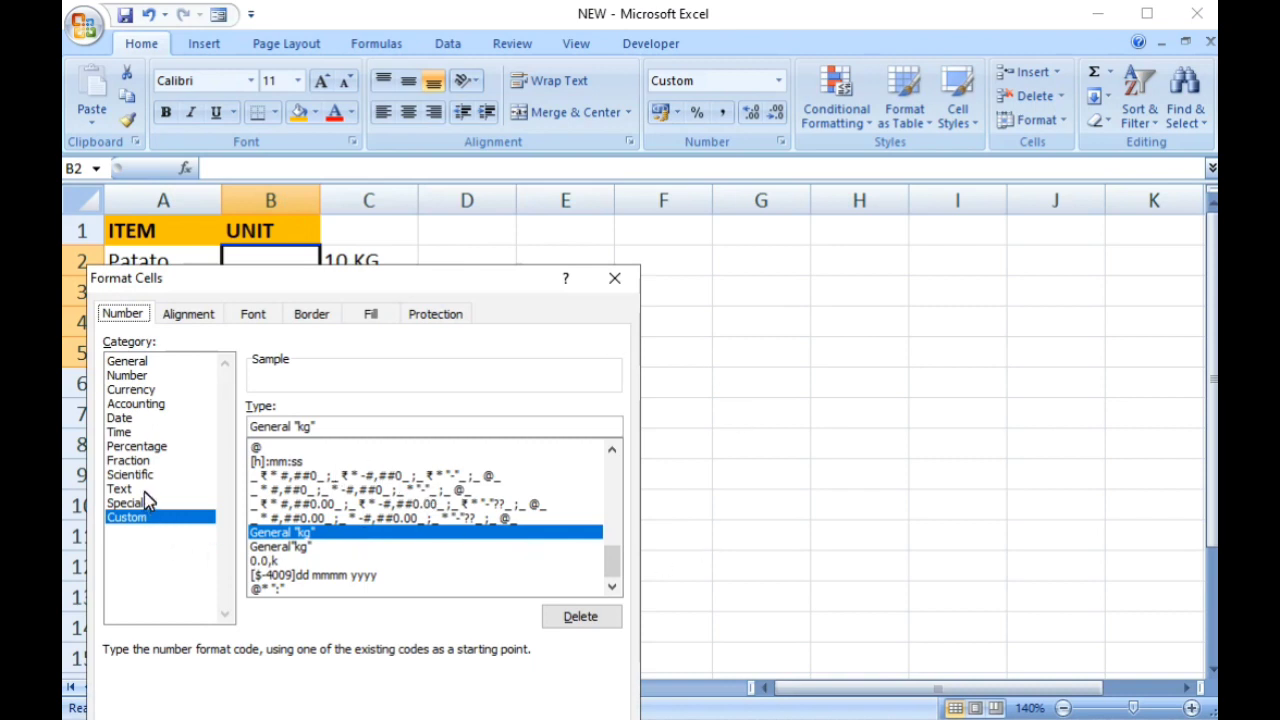
click(331, 430)
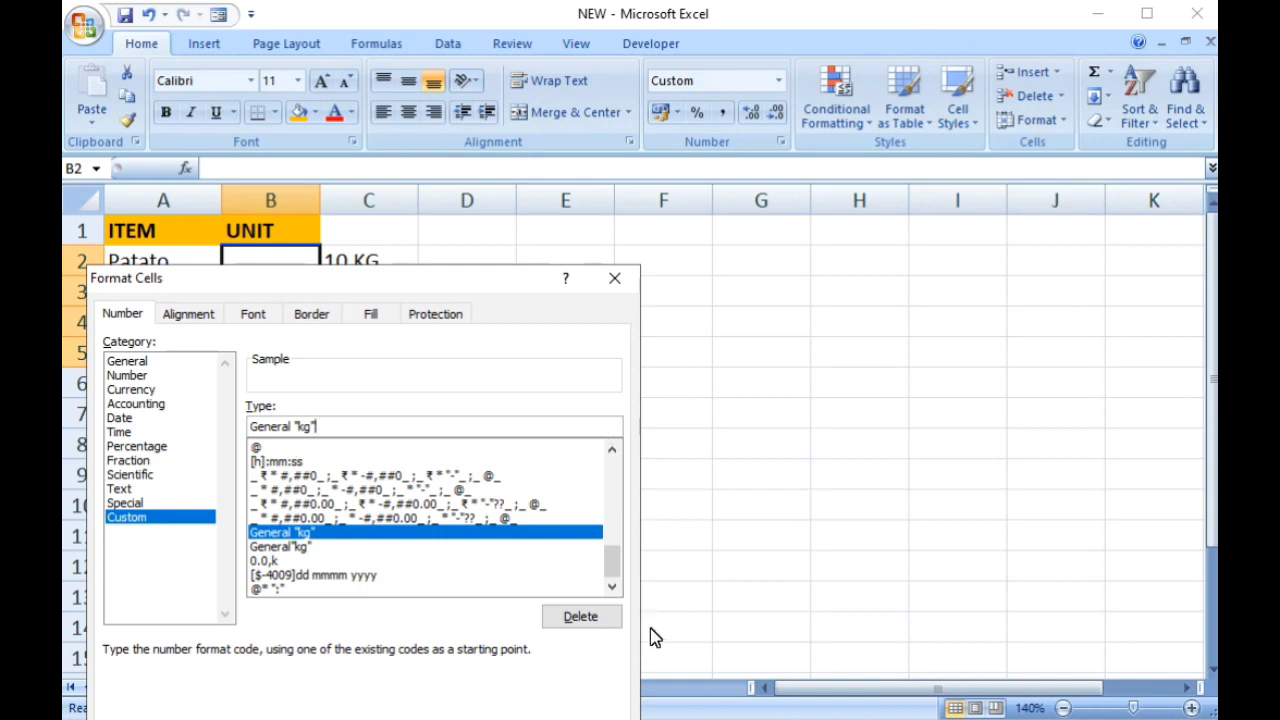
drag(514, 288, 634, 136)
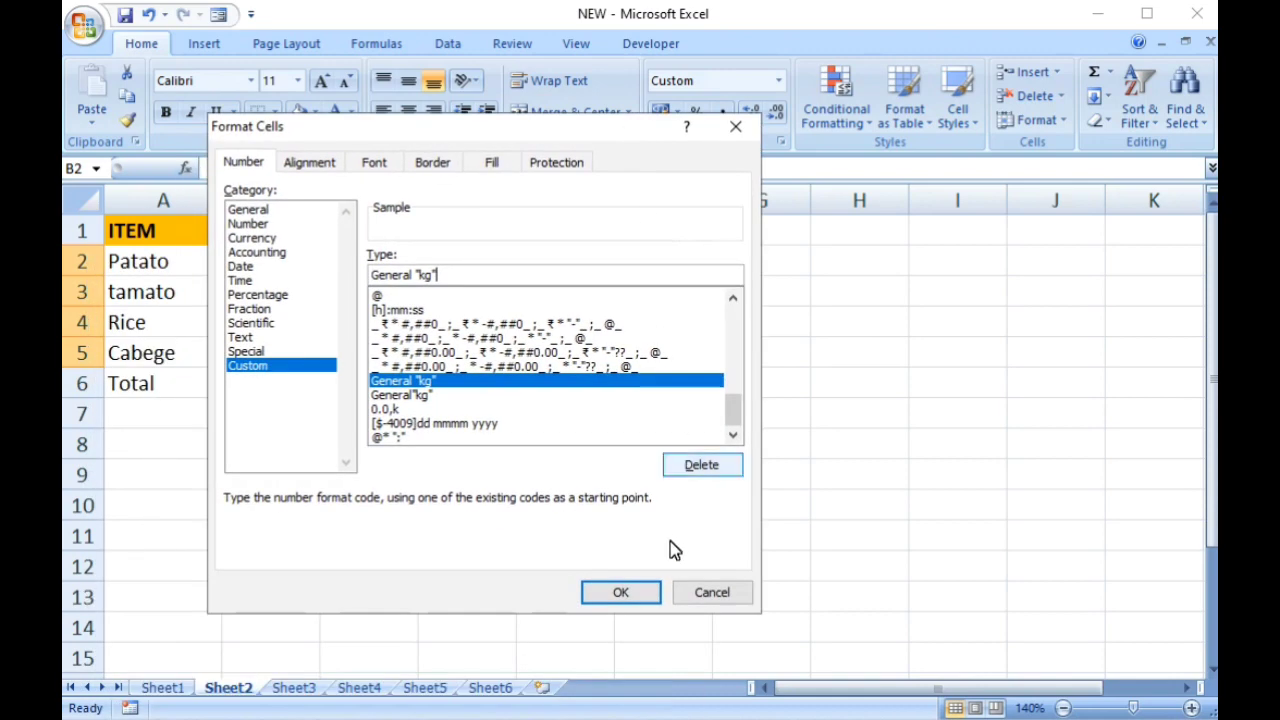
click(621, 593)
Step: Enter the quantities 15, 12, 20 and 10 in cells B2 through B5 of the UNIT column
click(279, 272)
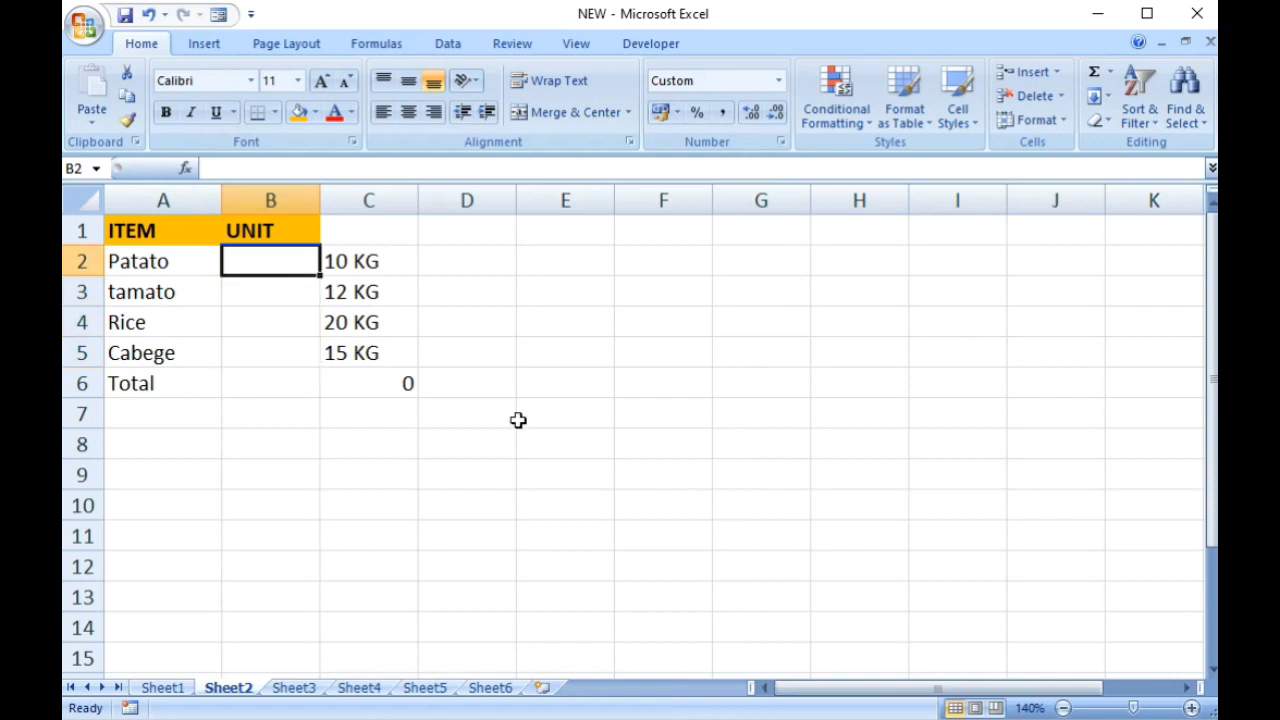
text(15)
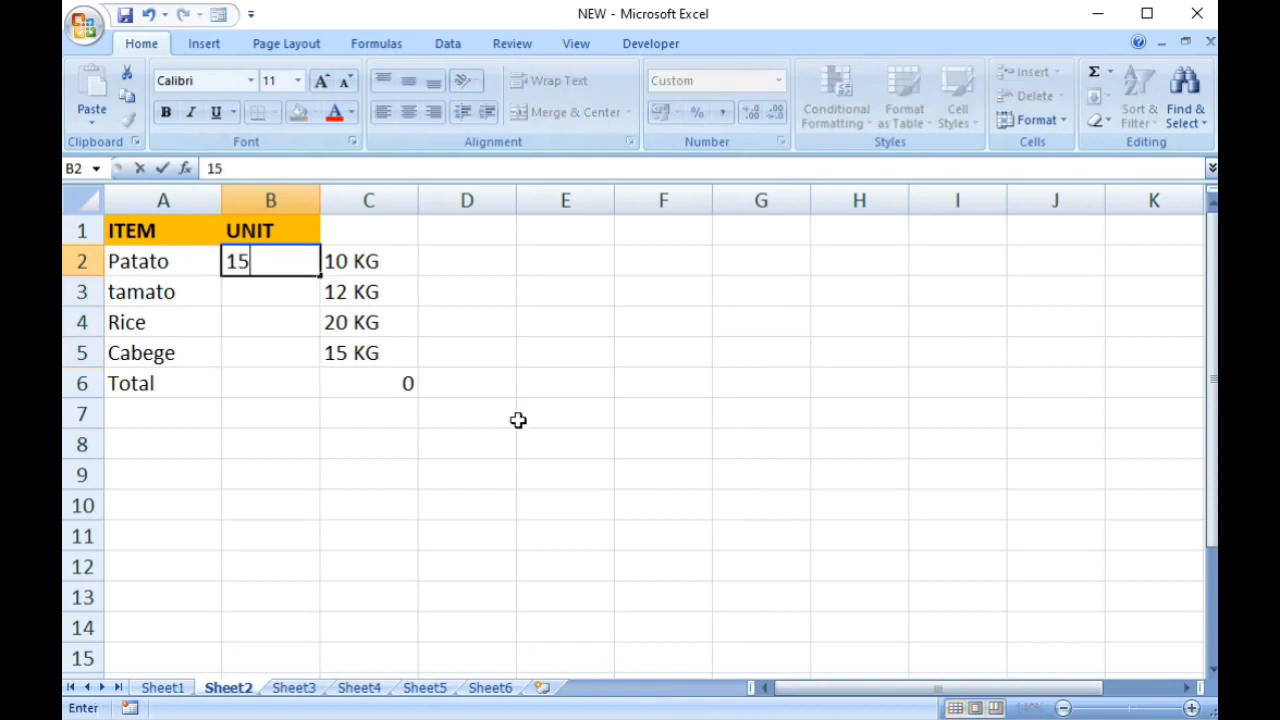
key(Return)
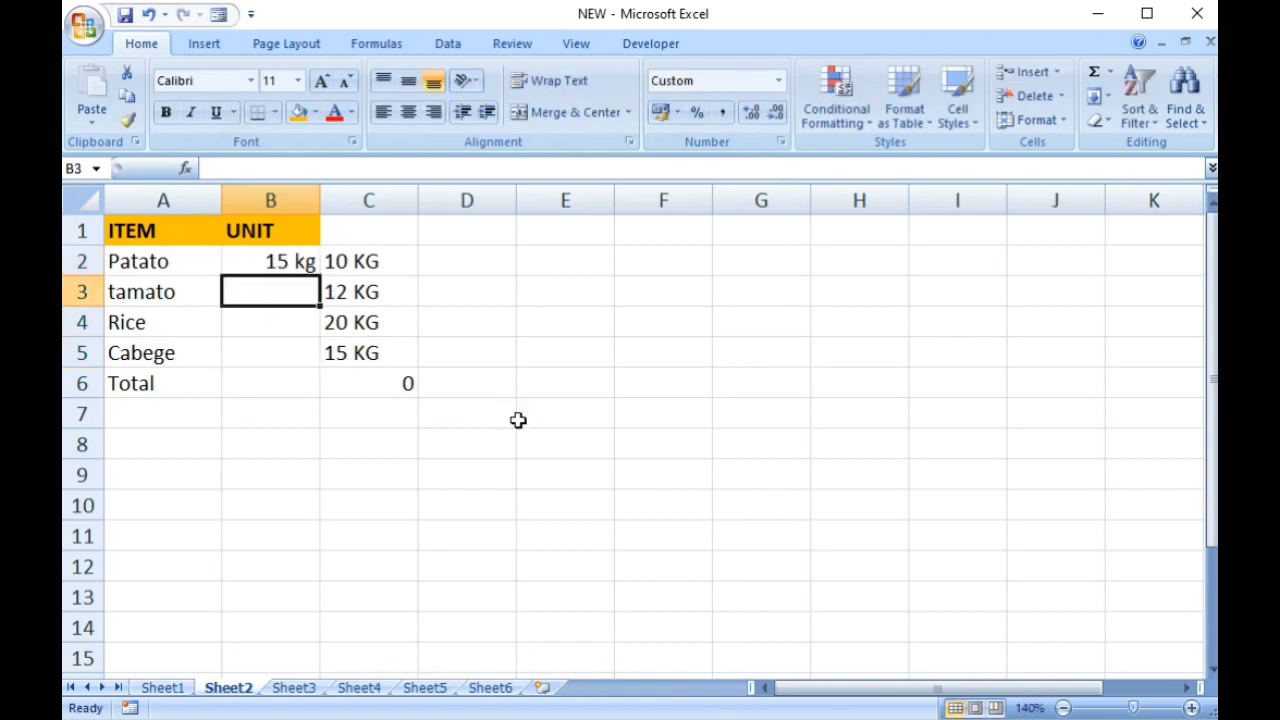
text(12)
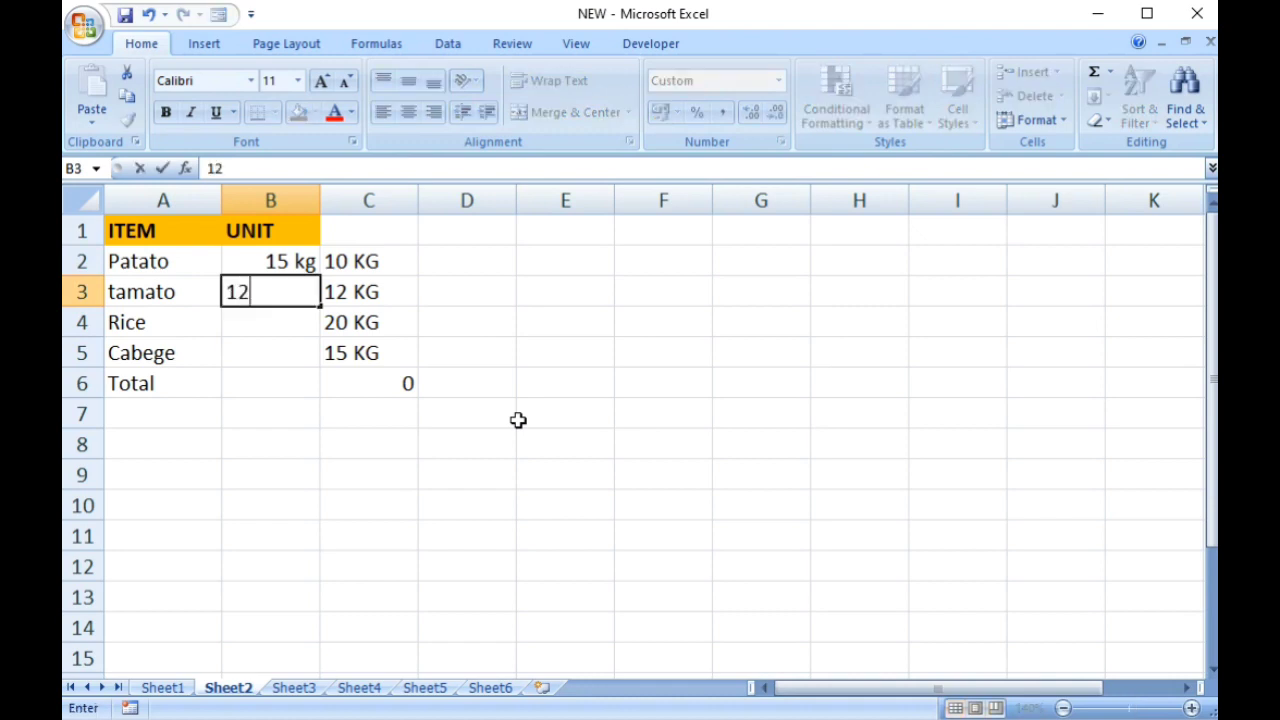
key(Return)
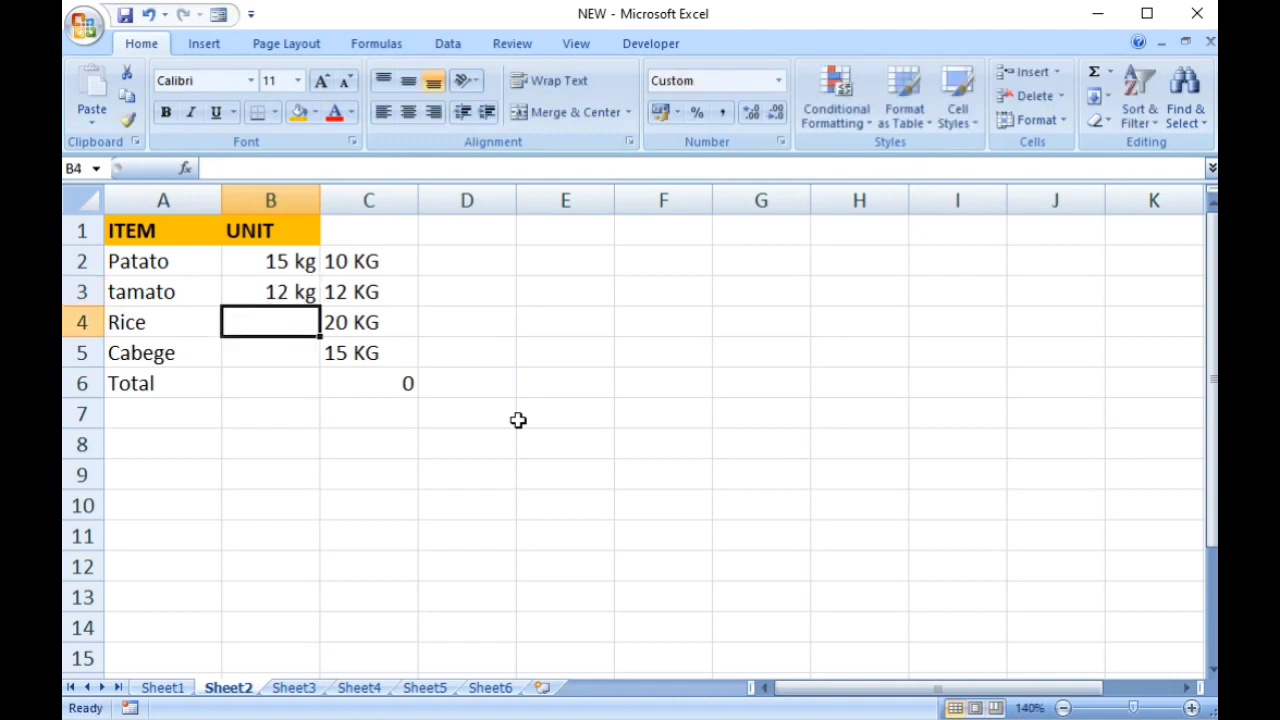
text(20)
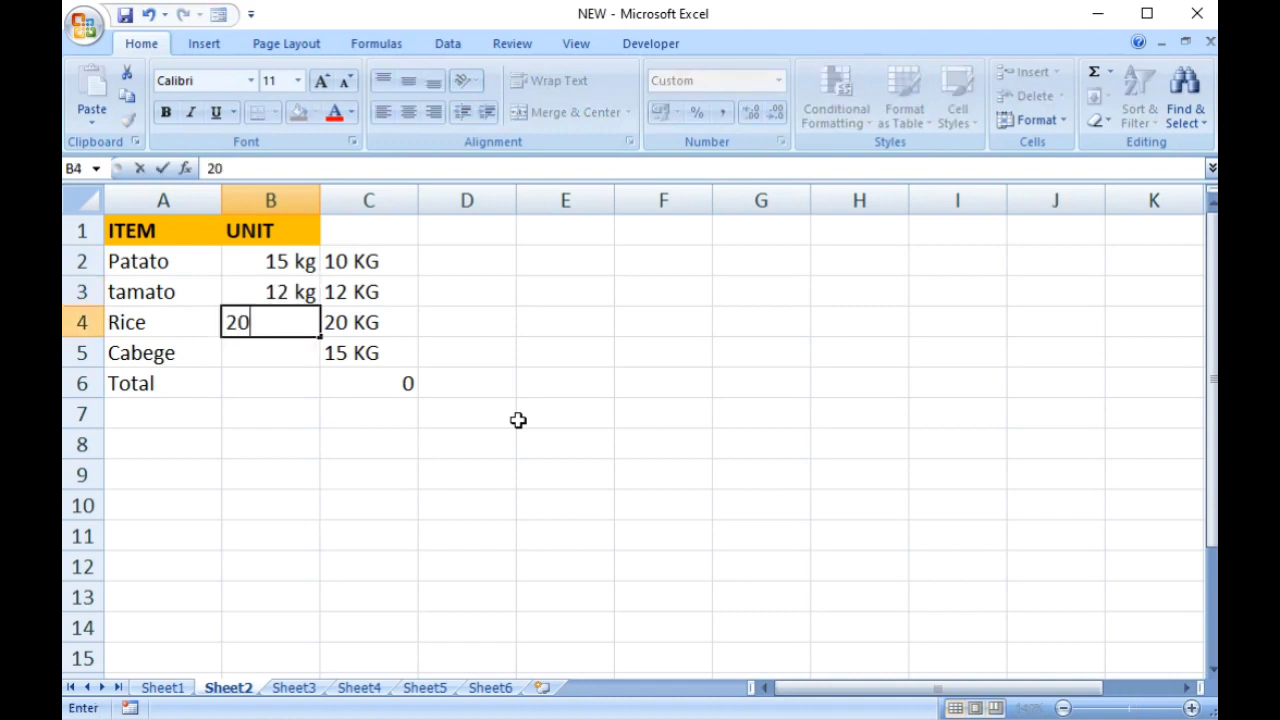
key(Return)
text(10)
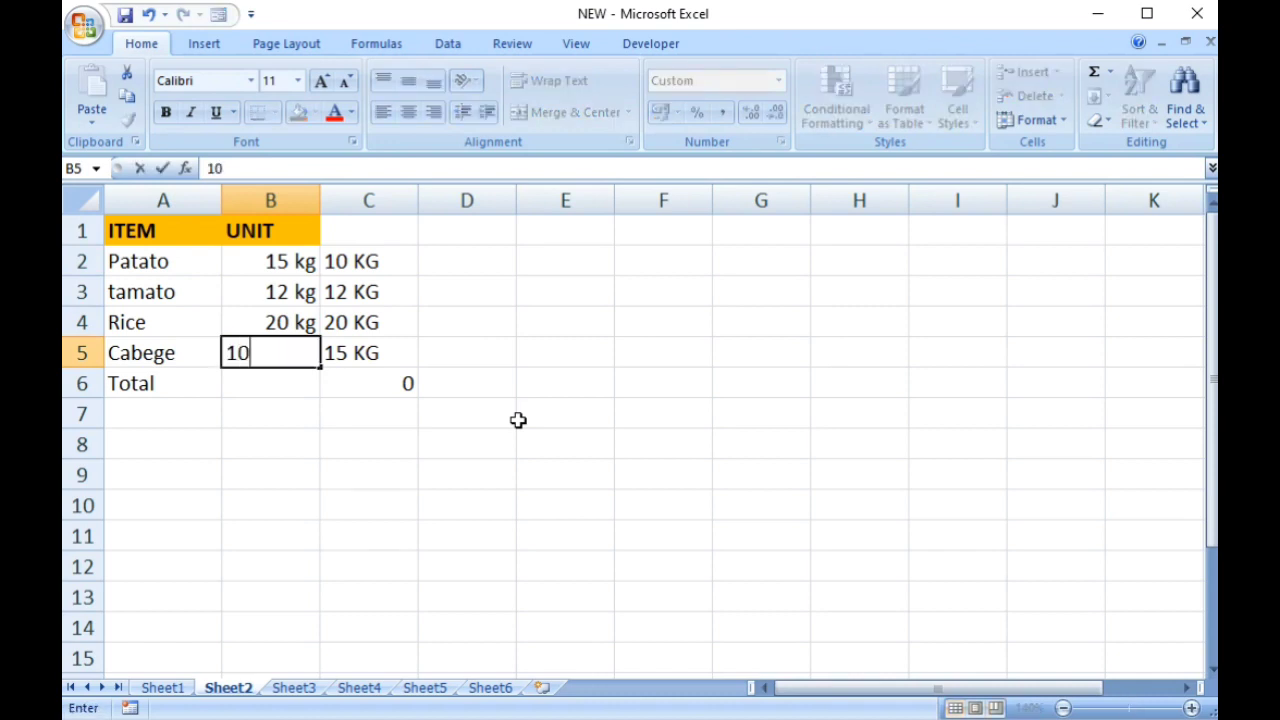
key(Return)
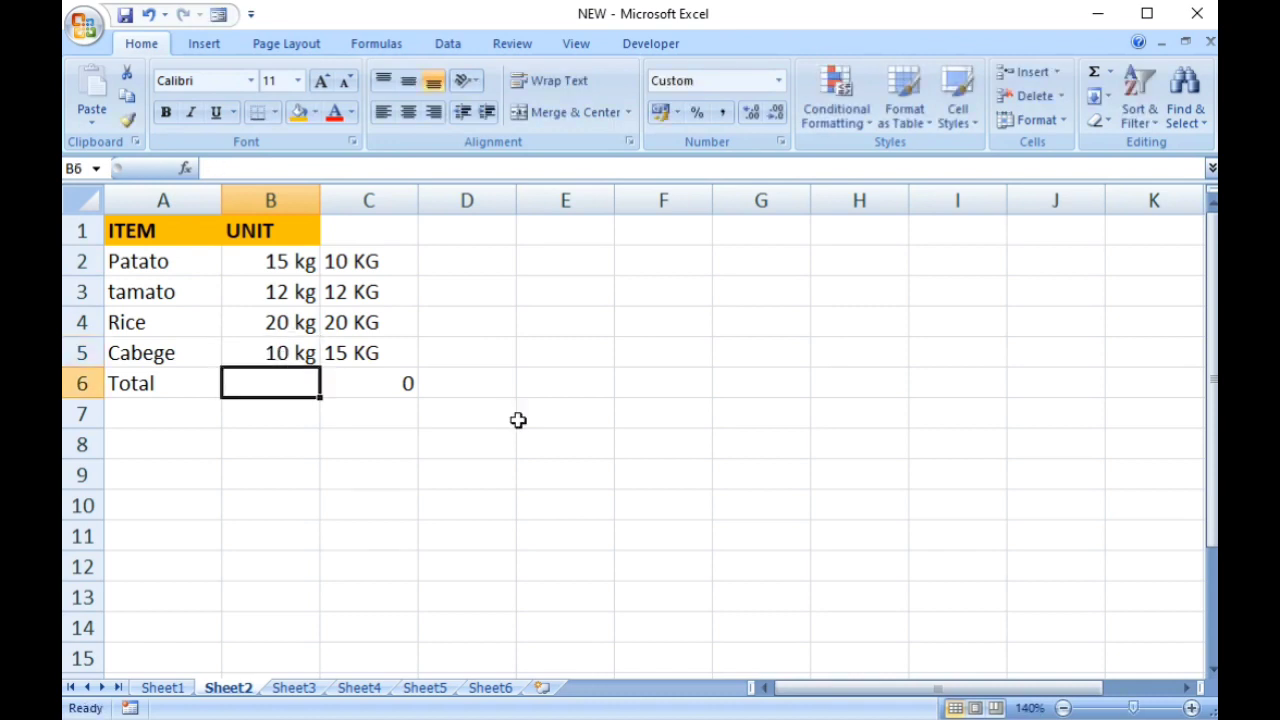
Step: Total the UNIT quantities with =SUM(B2:B5) in cell B6 and reselect that cell
key(alt+equal)
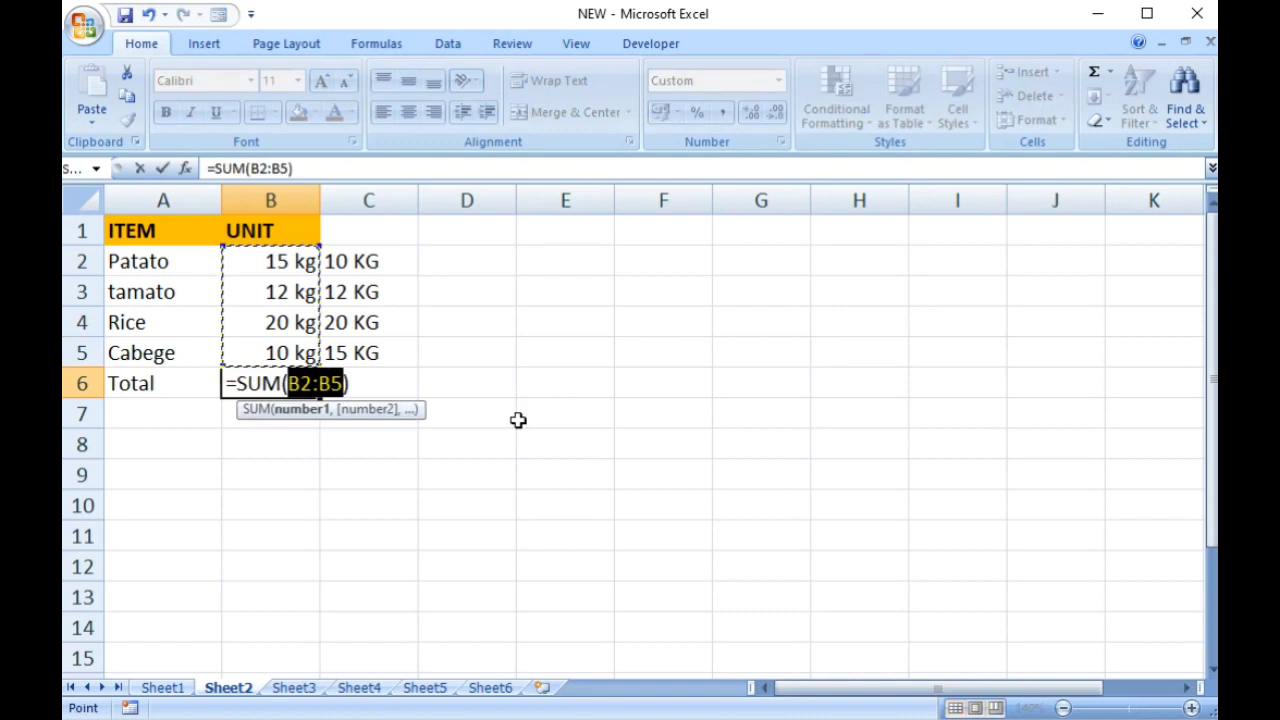
key(Return)
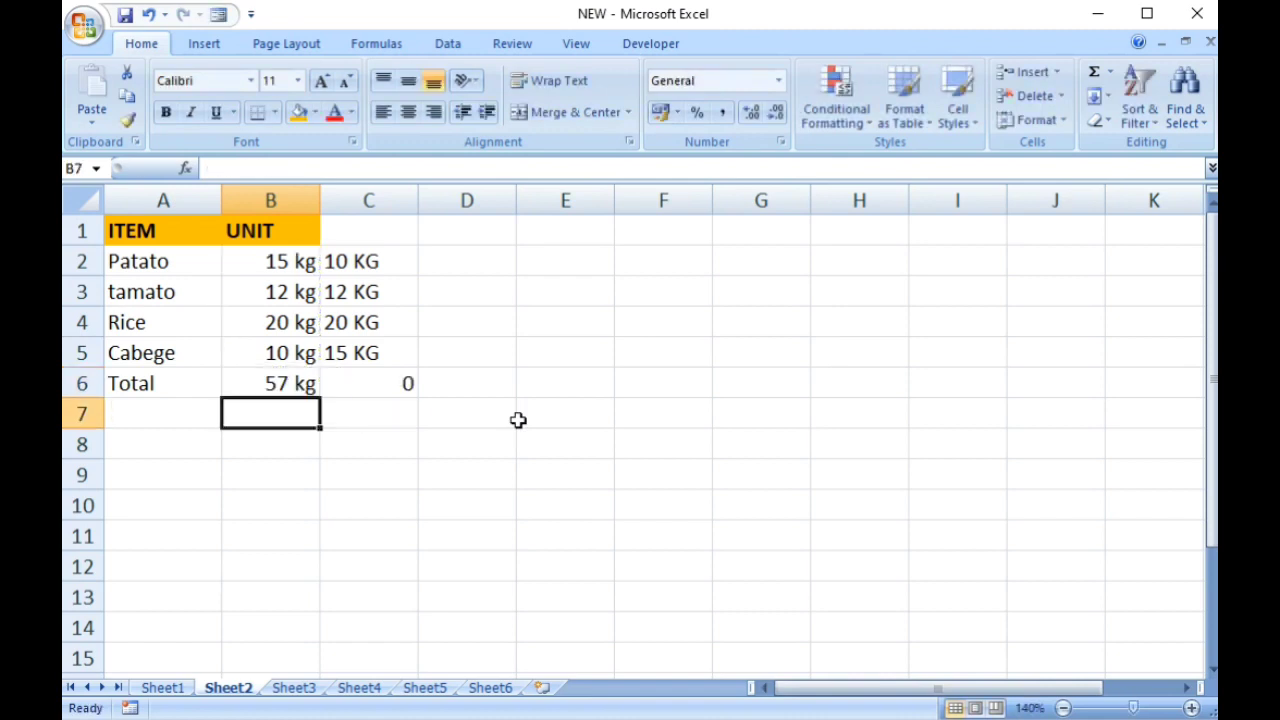
click(270, 385)
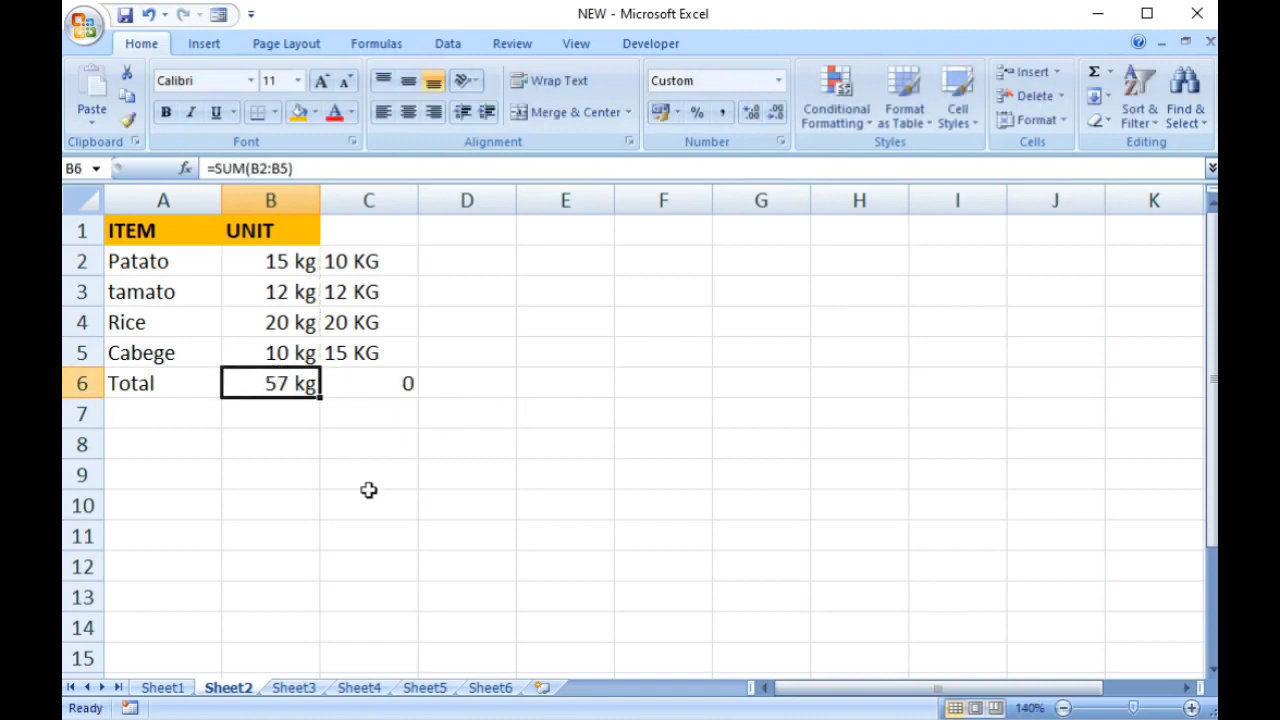
Step: Change the tamato quantity in B3 to 10 and the Patato quantity in B2 to 30, and check the total in B6
click(281, 293)
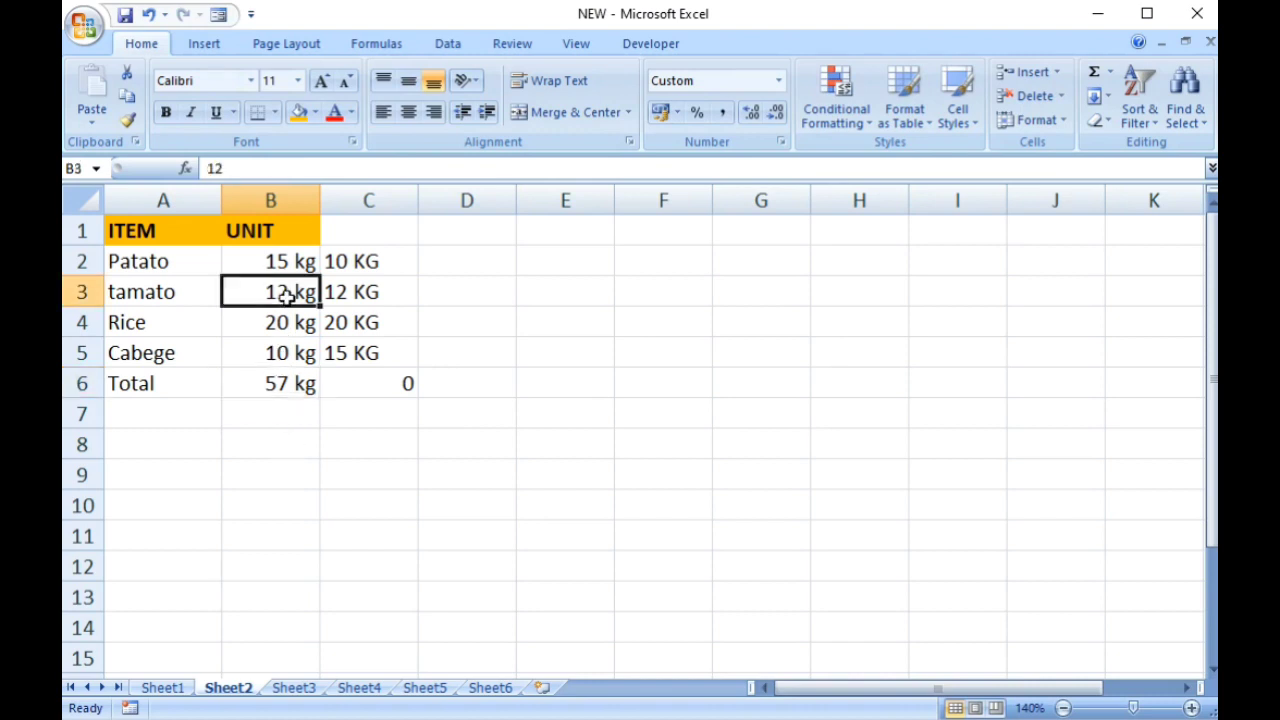
text(10)
key(Return)
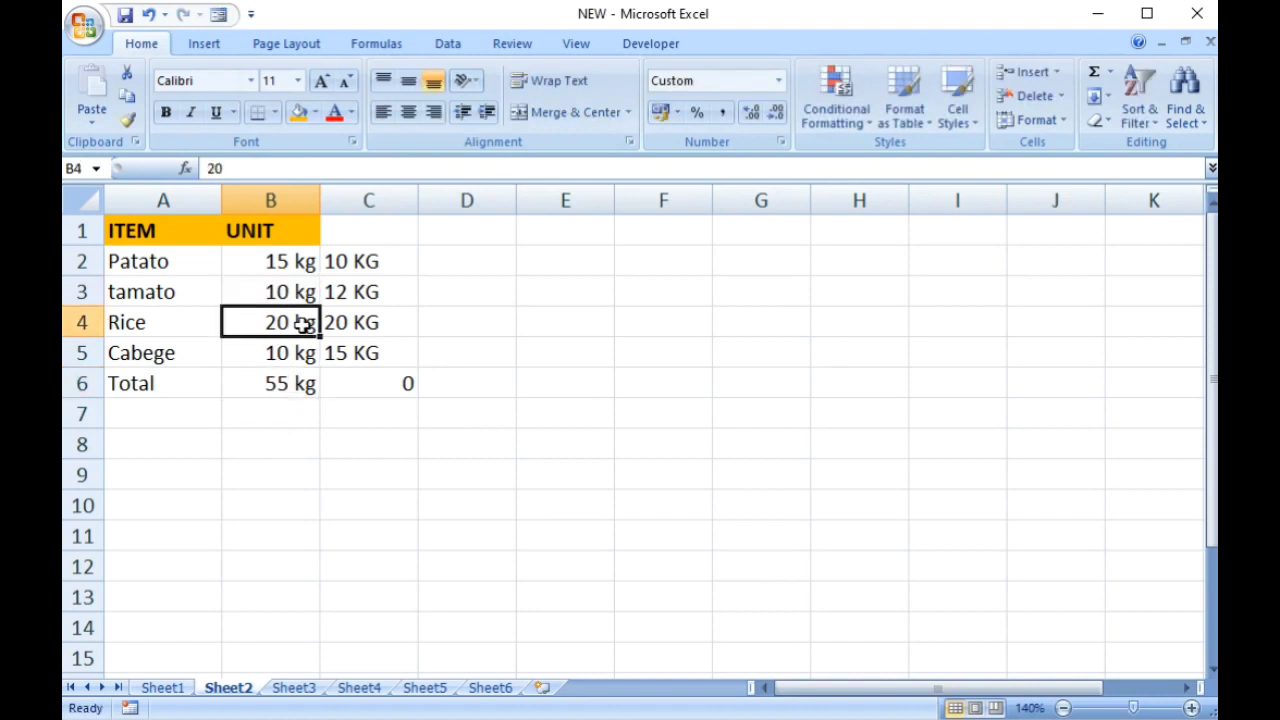
click(288, 268)
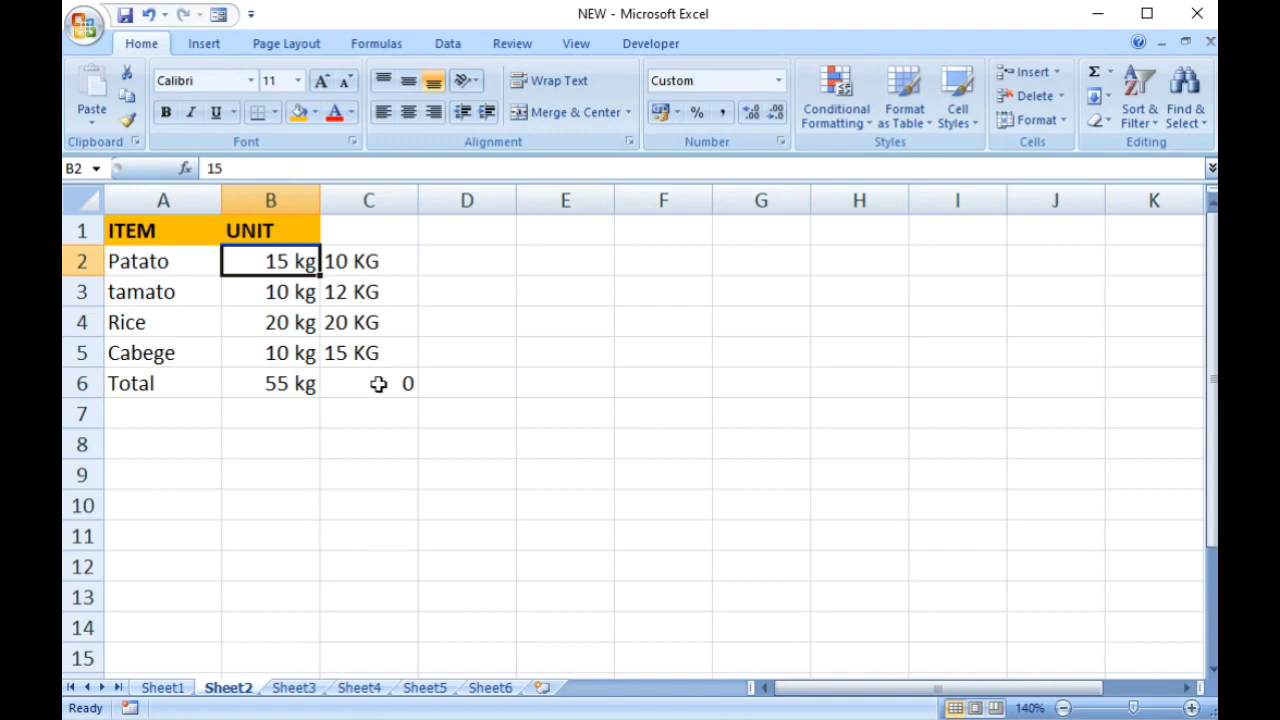
text(30)
key(Return)
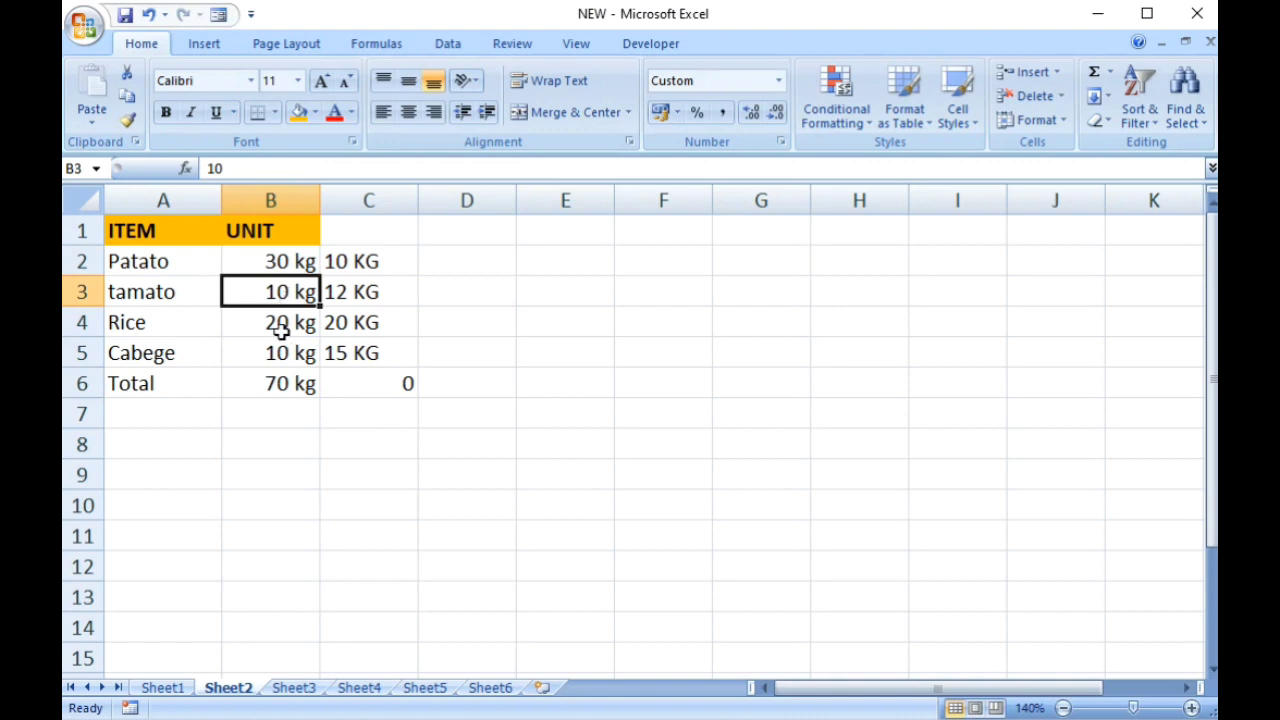
click(290, 394)
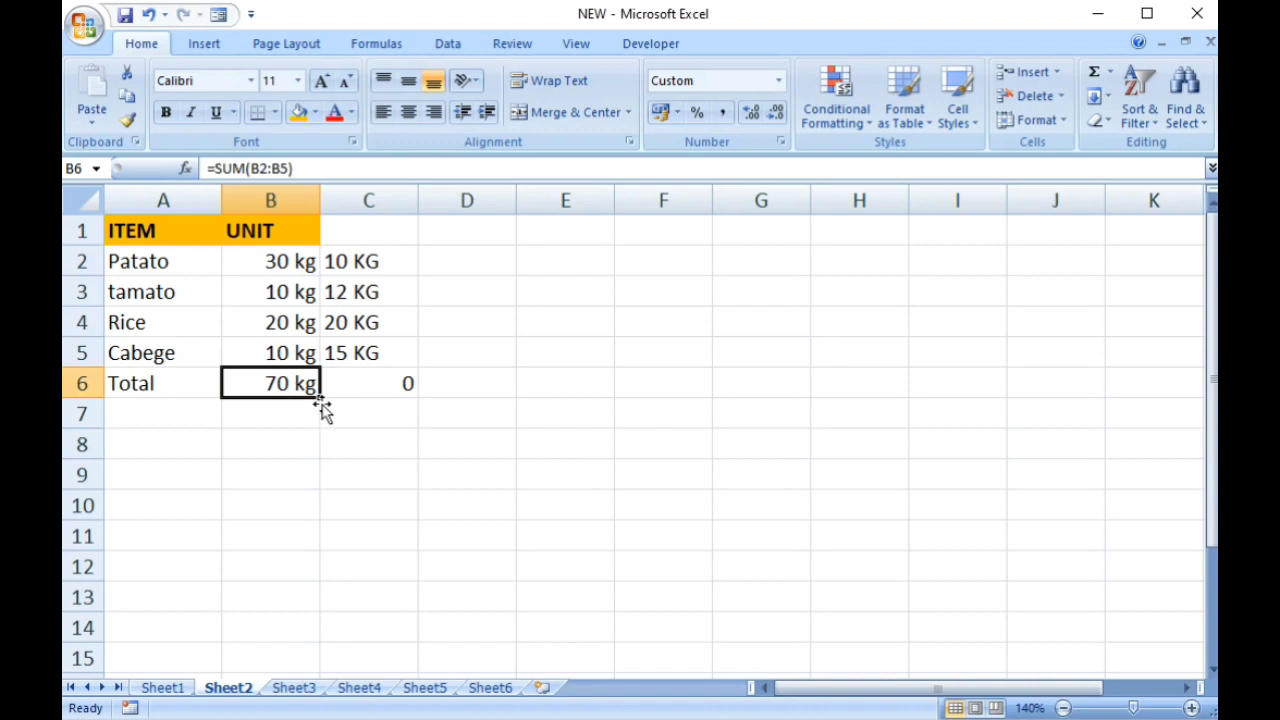
Step: Switch to Sheet3 and enter 2000 in C5 and 3000 in C6 below the existing 1000
click(306, 690)
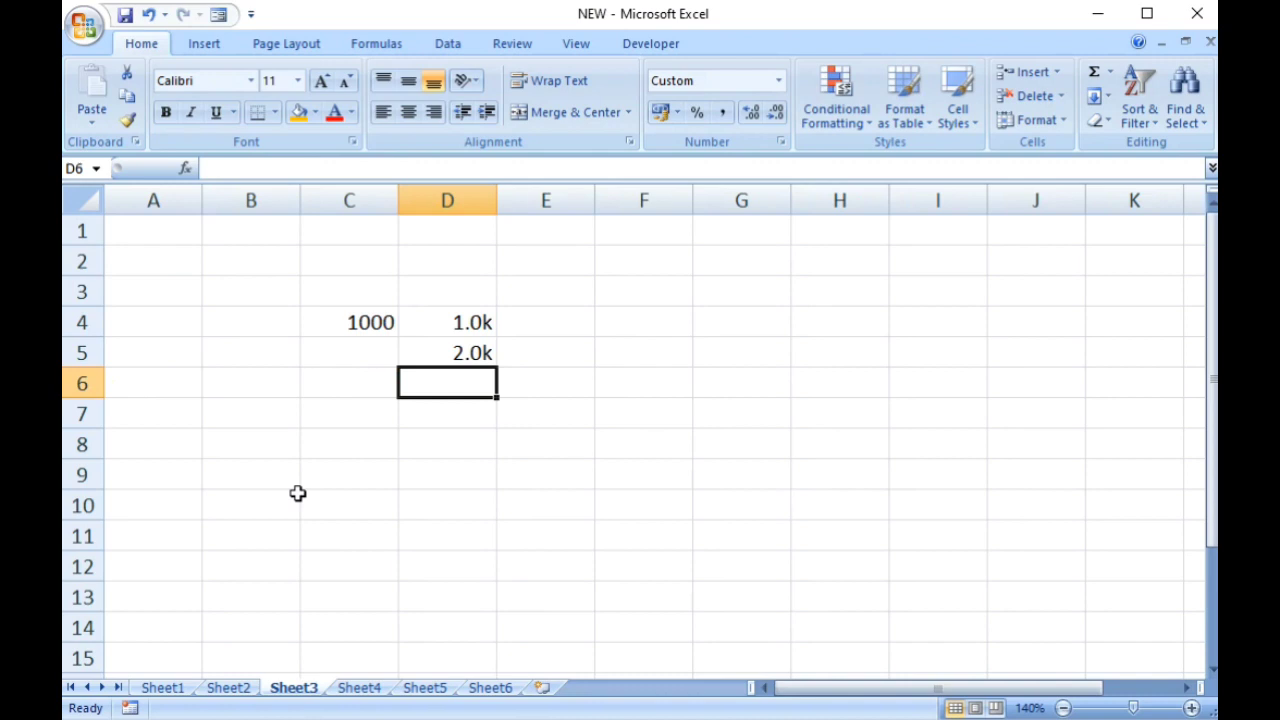
click(363, 330)
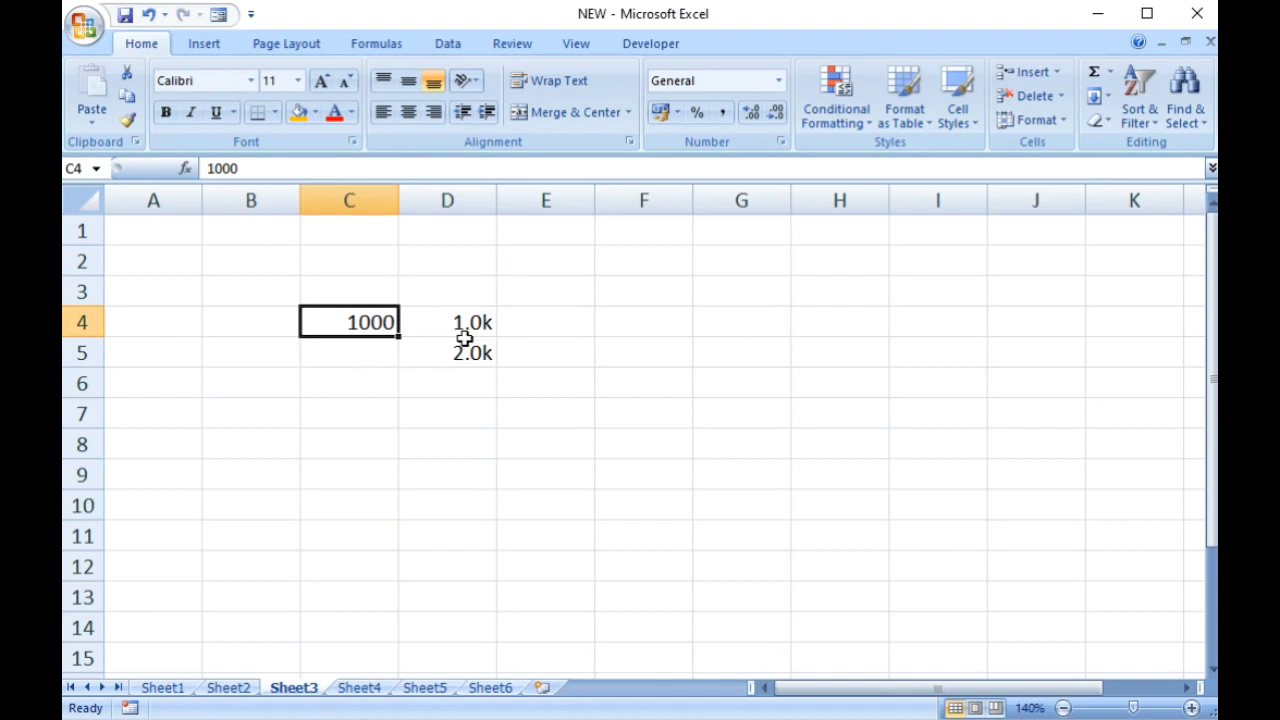
click(346, 360)
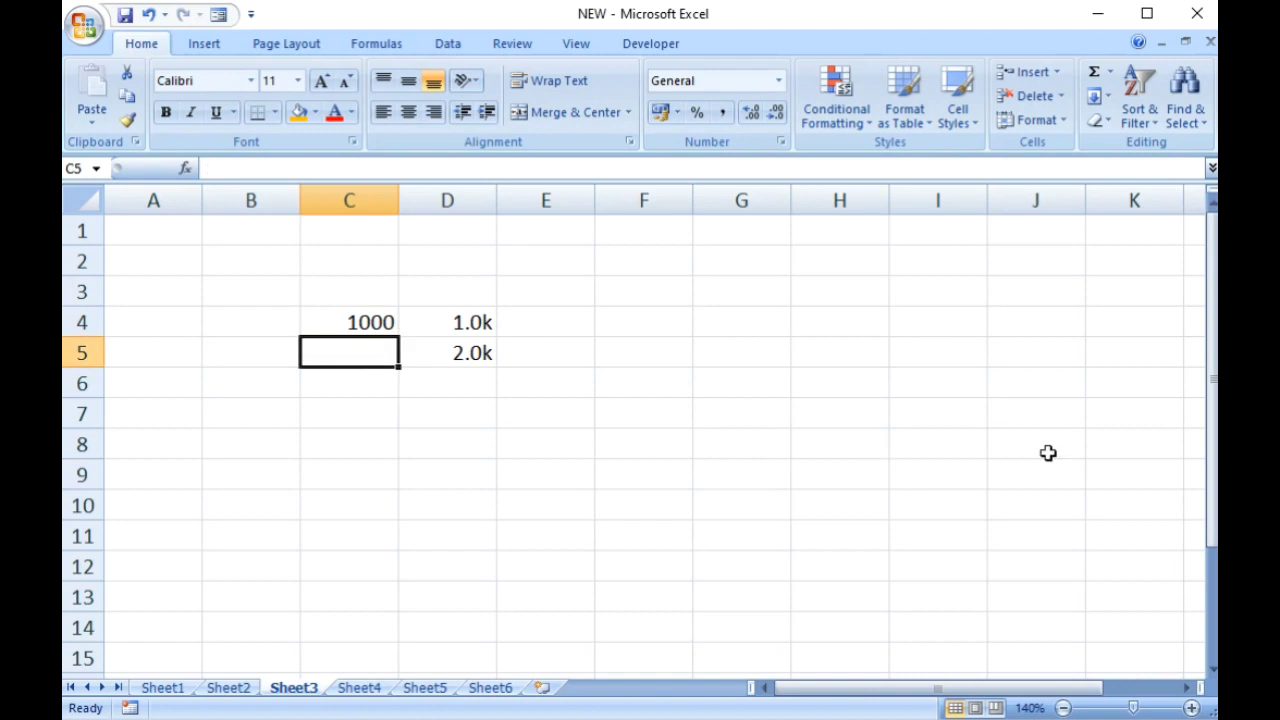
text(2000)
key(Return)
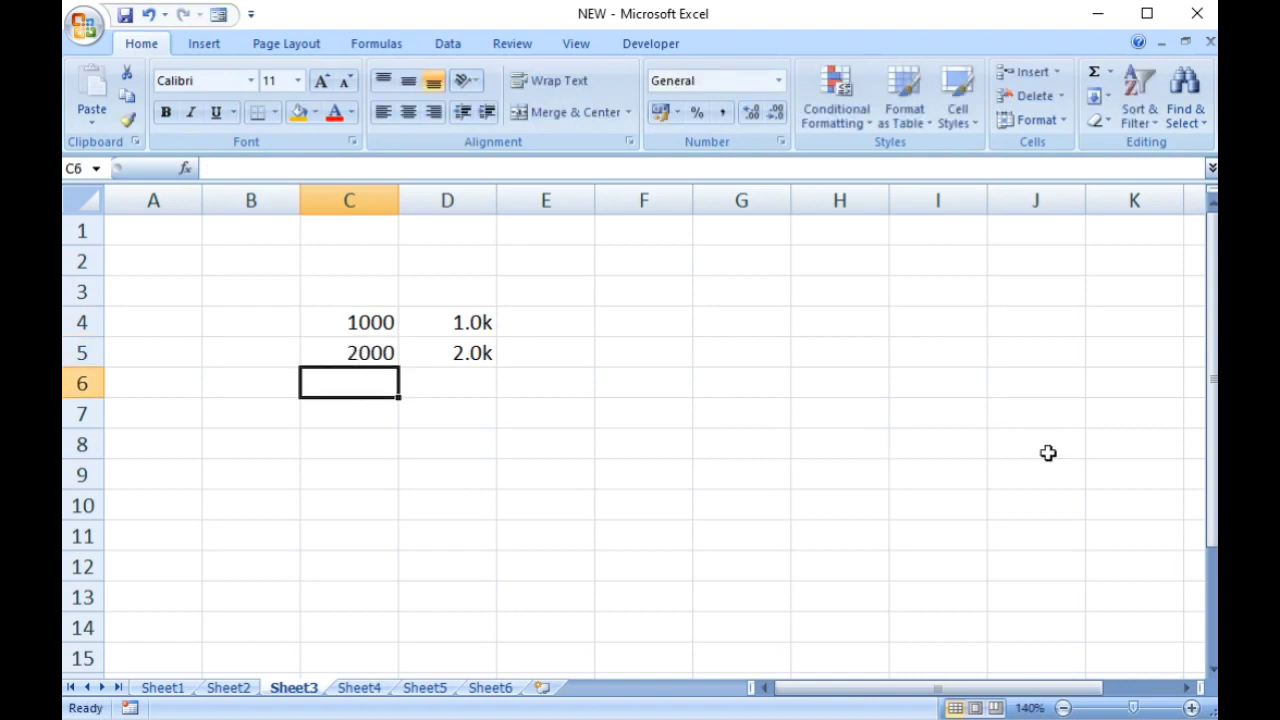
text(3000)
key(Return)
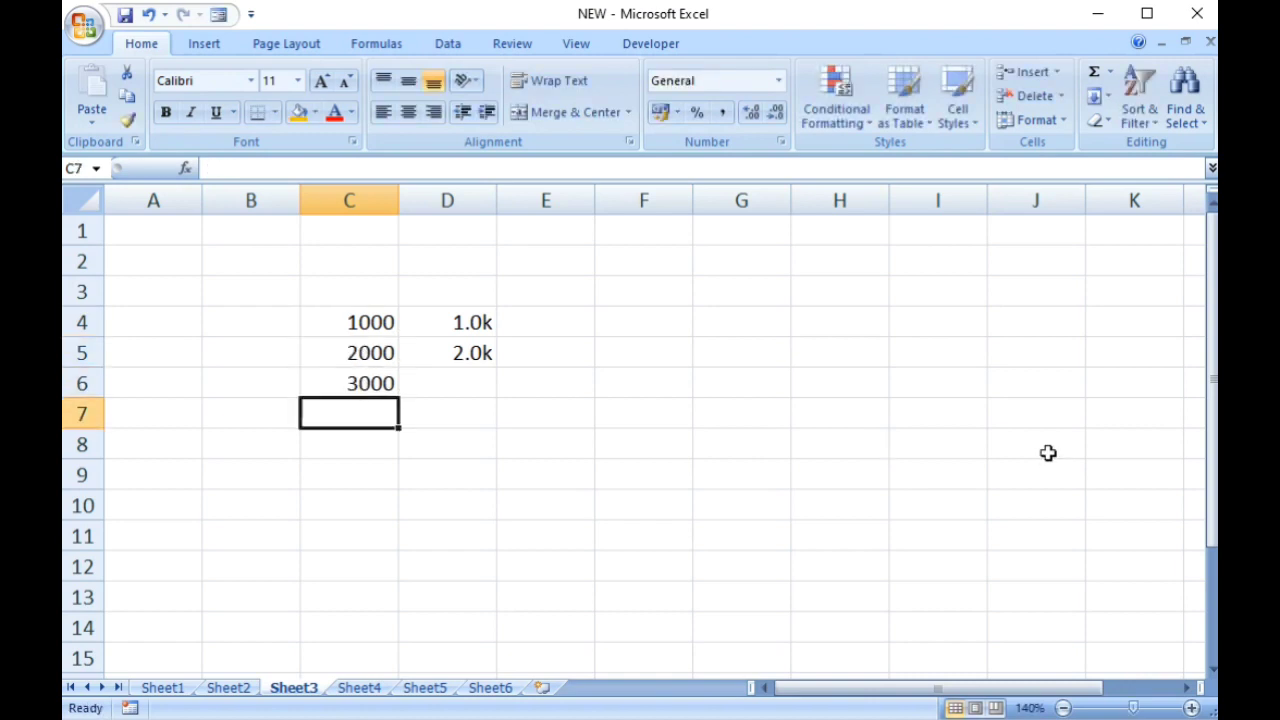
Step: Open the cell format settings for D4:D13 and choose the Custom number category
click(476, 326)
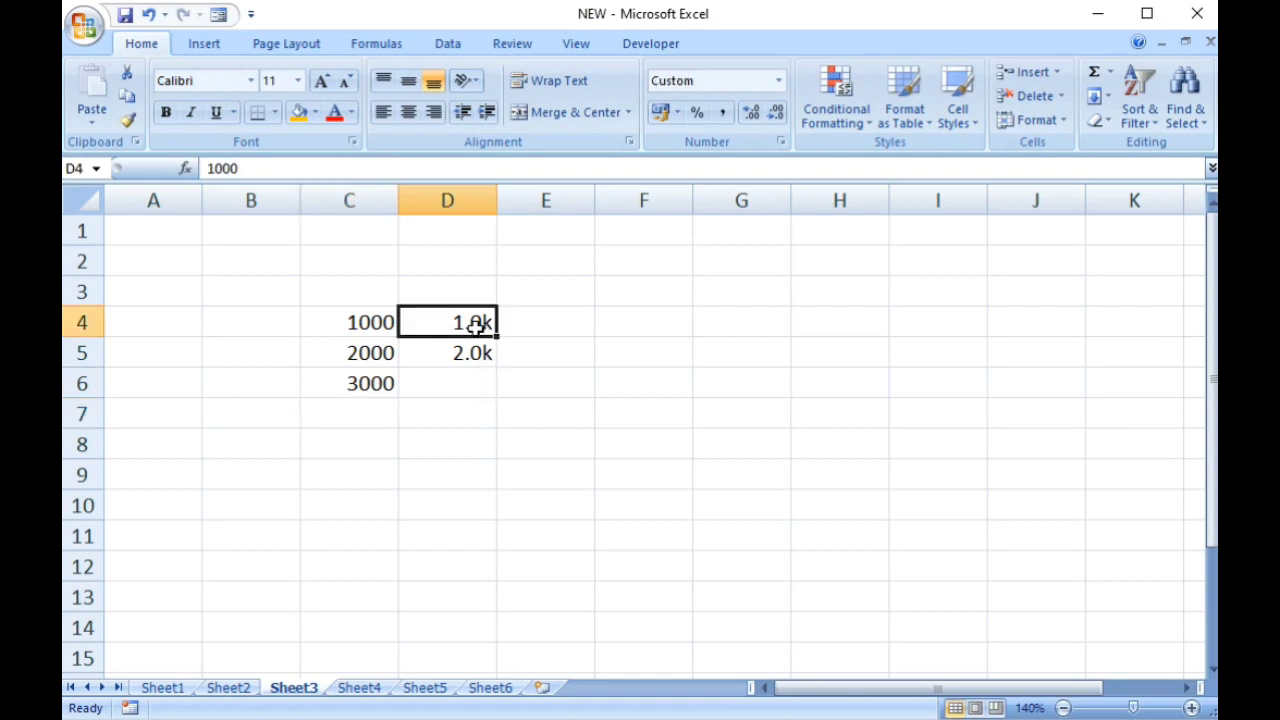
drag(476, 326, 483, 600)
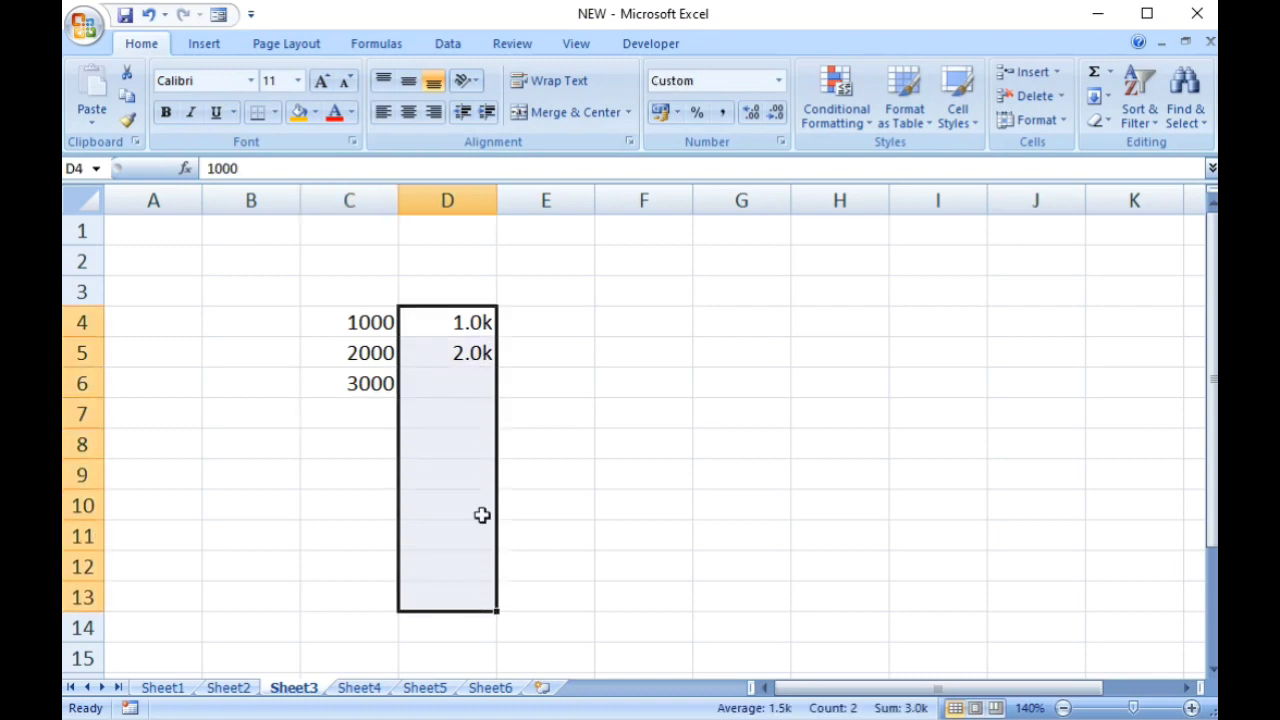
right_click(457, 327)
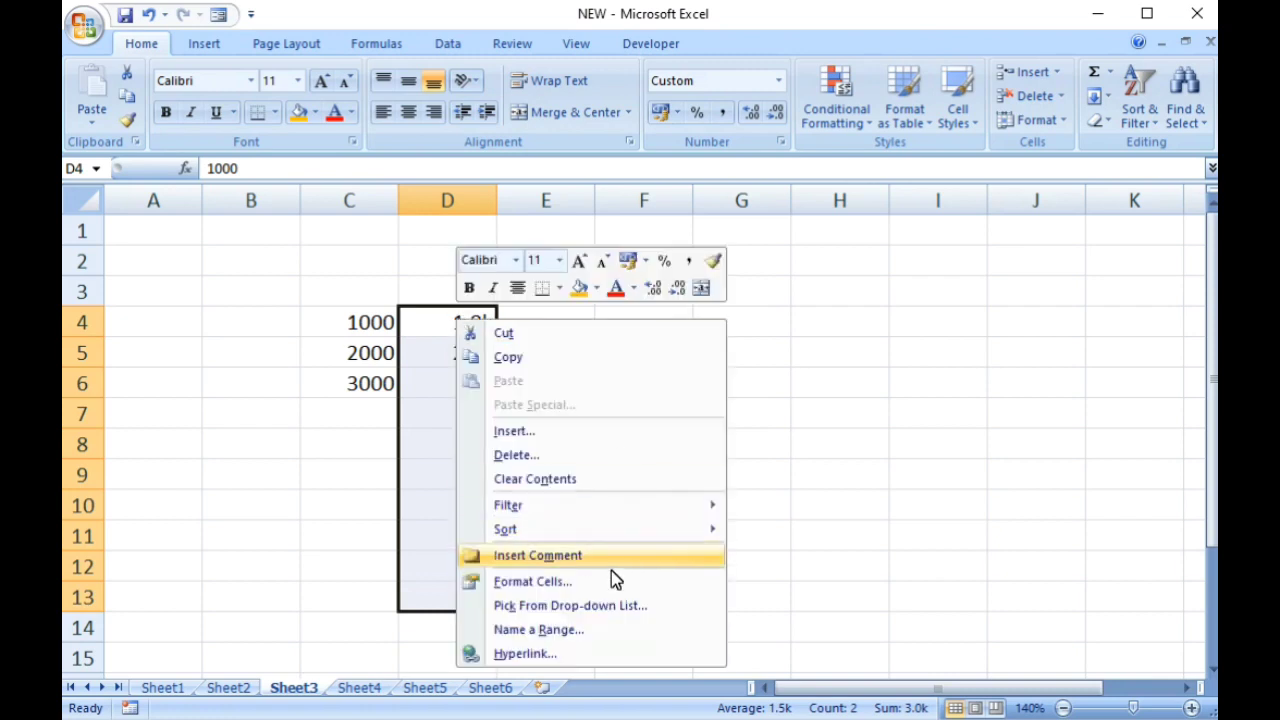
click(537, 582)
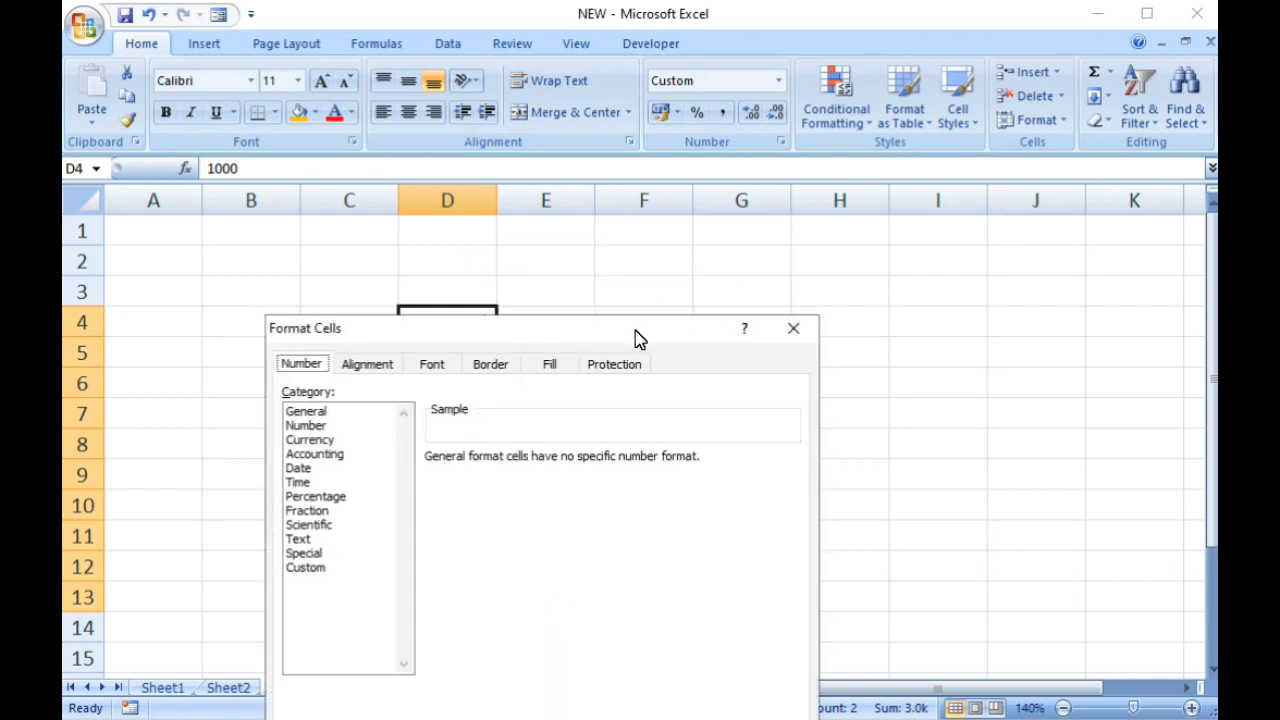
drag(635, 330, 893, 224)
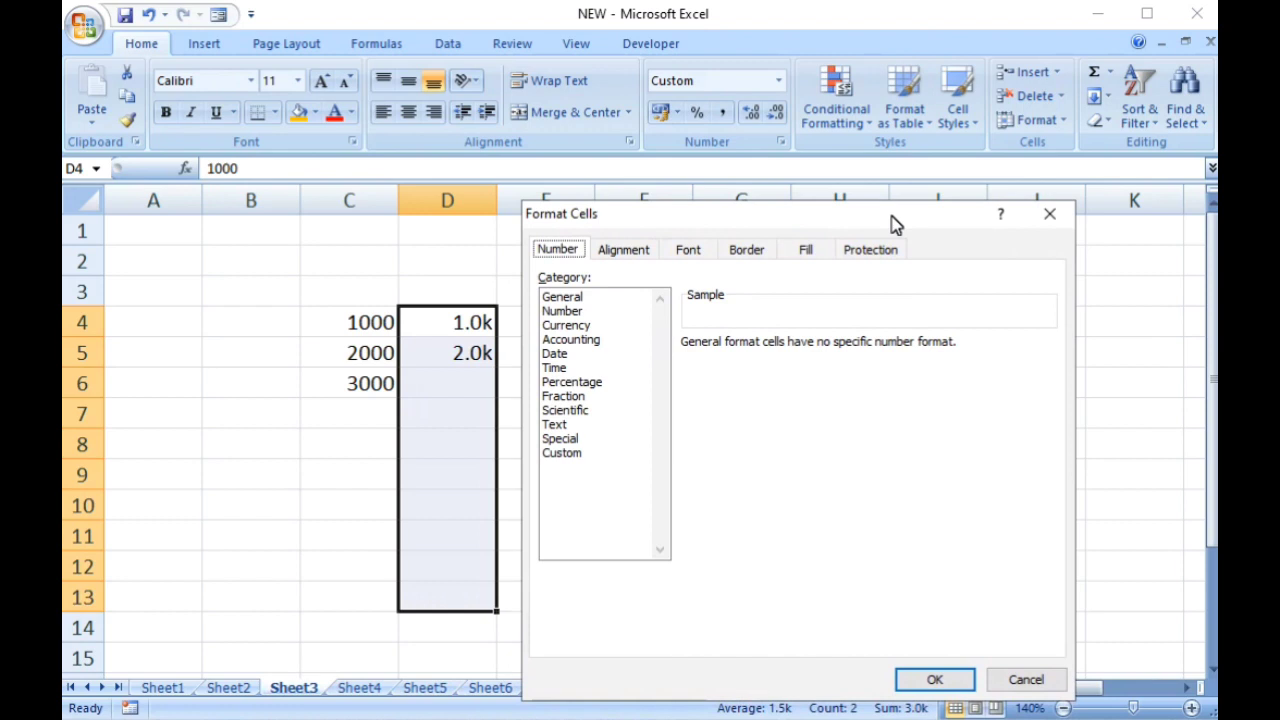
click(580, 453)
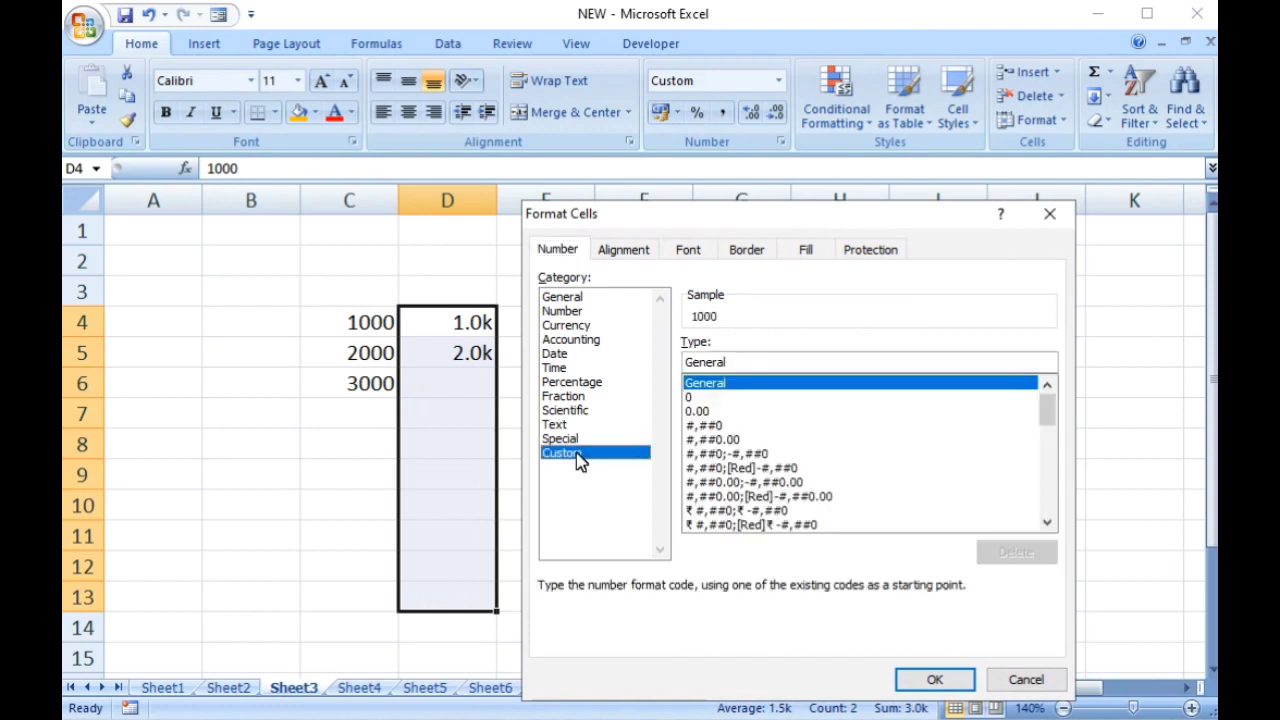
Step: Set the custom number format code for D4:D13 to 0.0,k and apply it
click(753, 370)
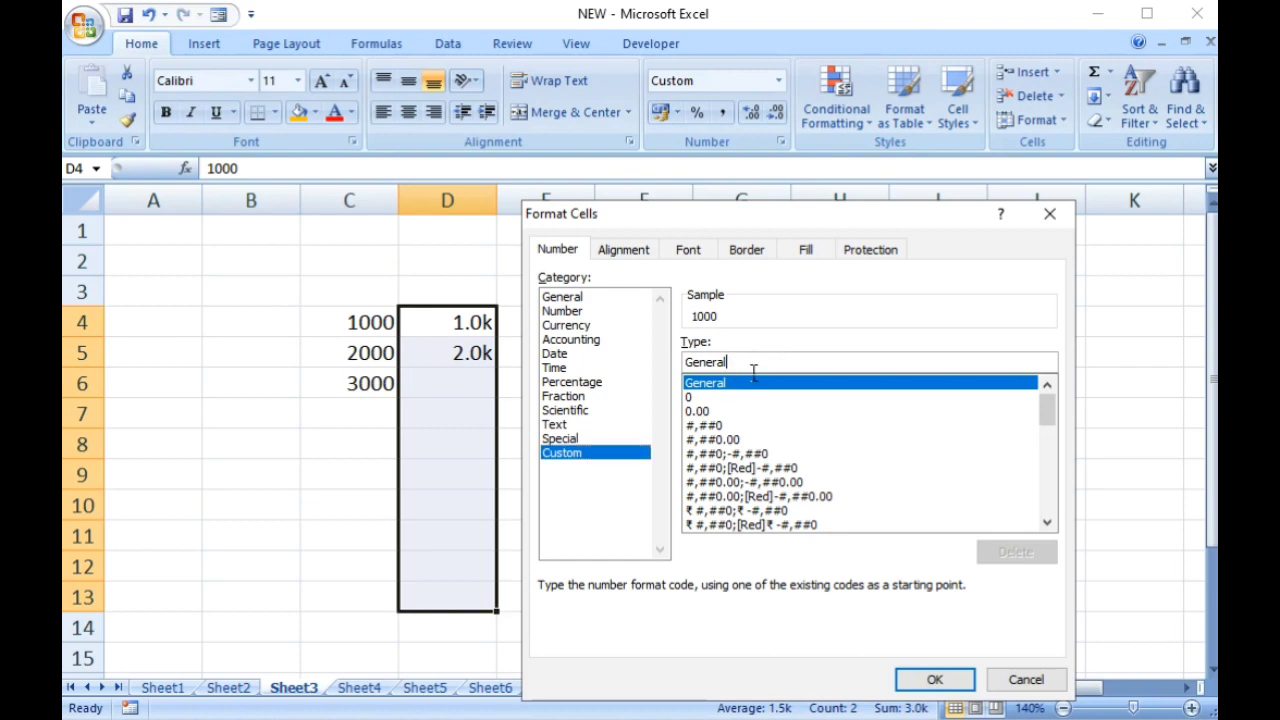
key(BackSpace)
key(BackSpace)
key(BackSpace)
key(BackSpace)
key(BackSpace)
key(BackSpace)
key(BackSpace)
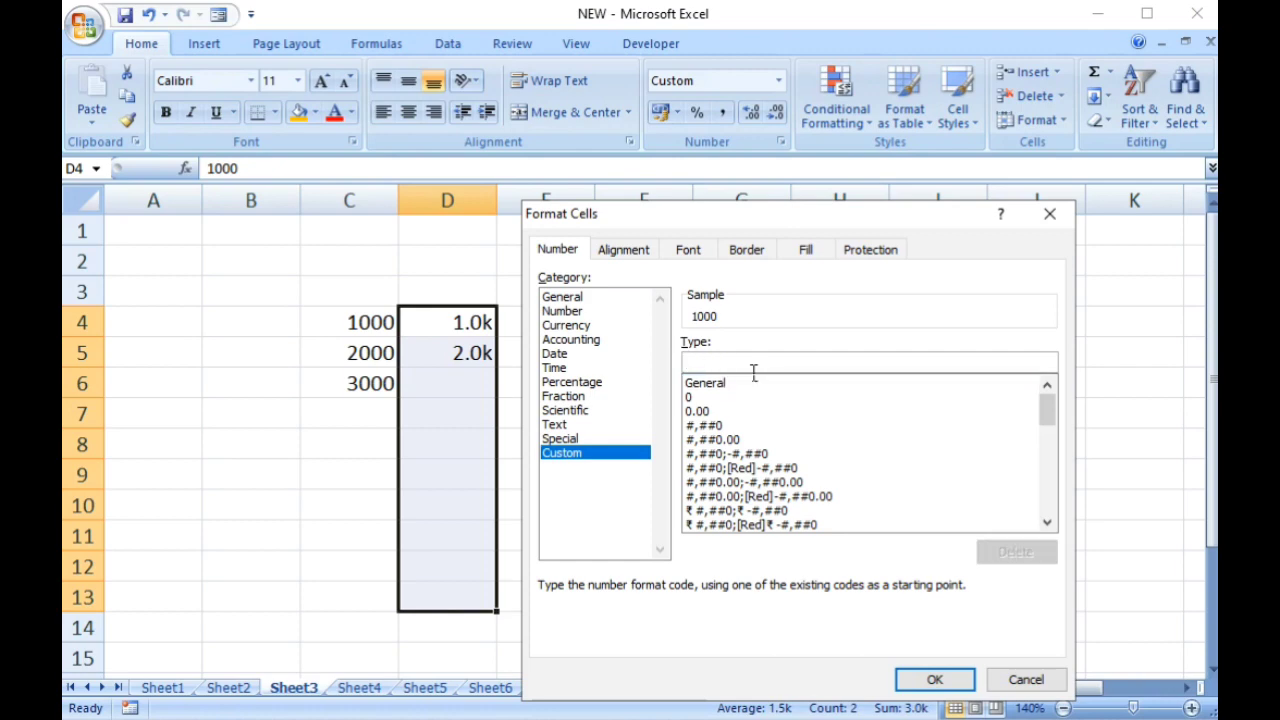
text(0.)
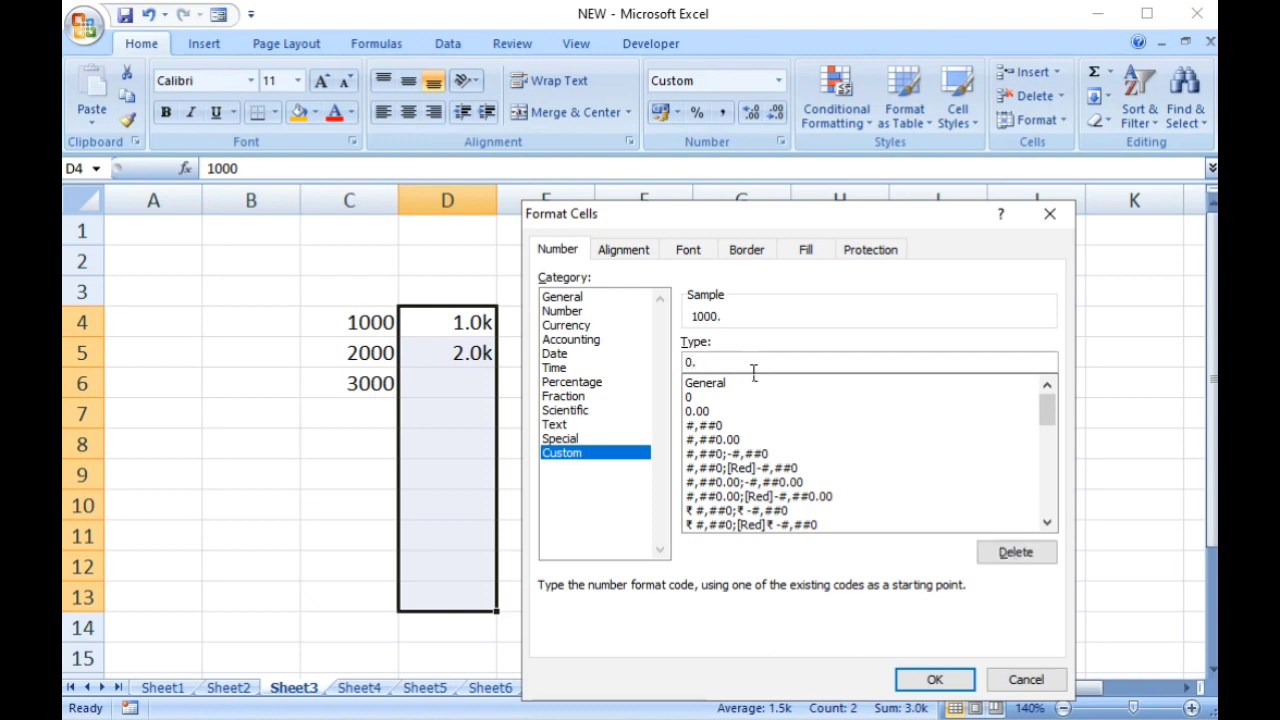
text(0,k)
click(930, 678)
Step: Test the format by entering 1 in D4 and replacing it with 1000
click(466, 323)
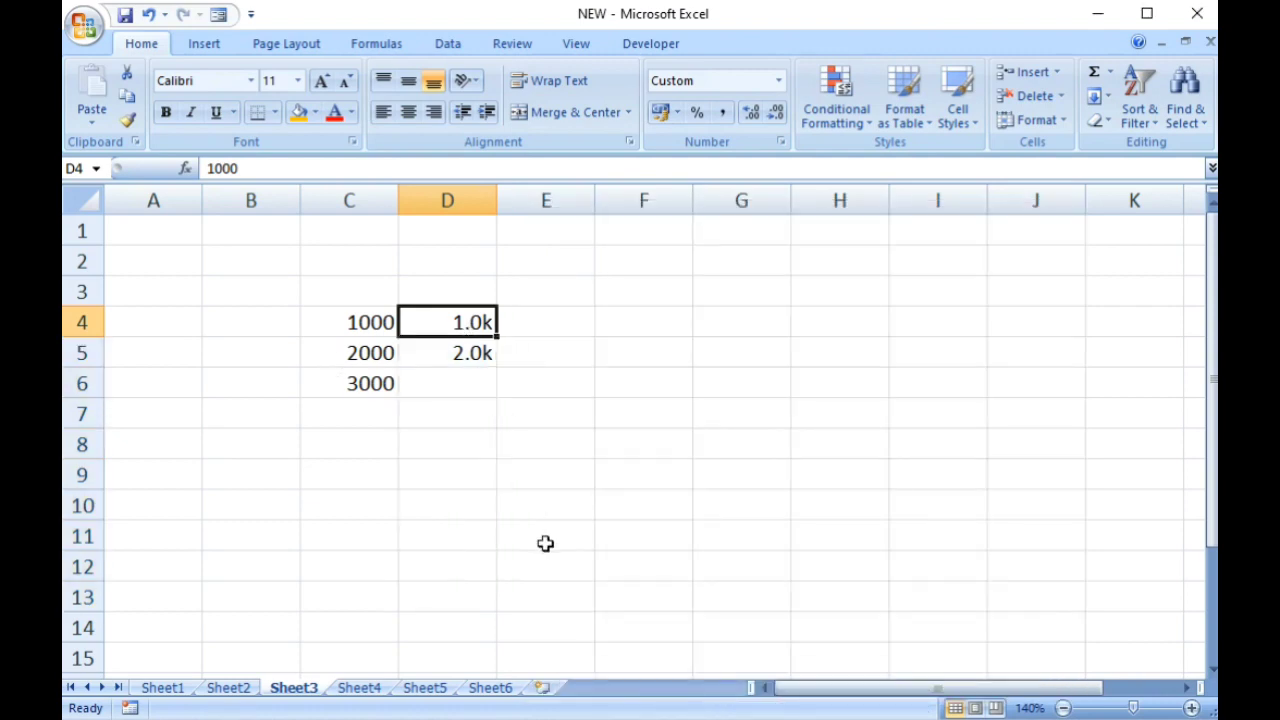
text(1)
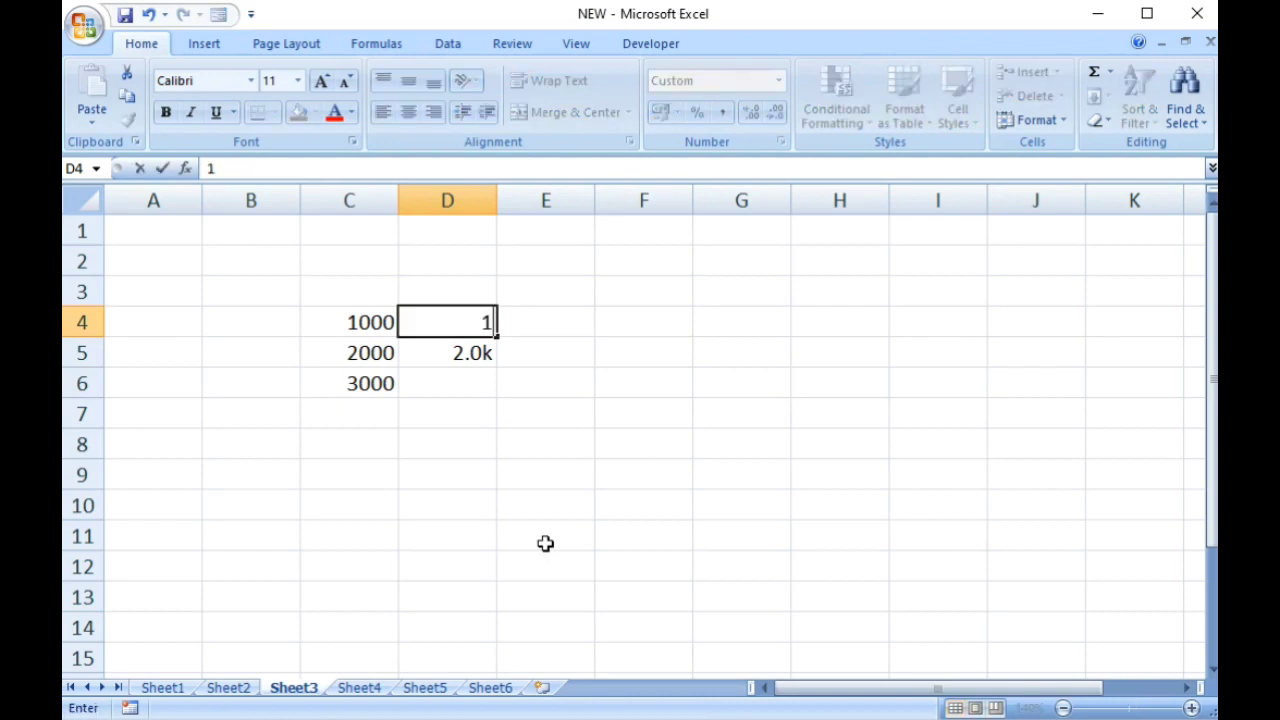
key(Return)
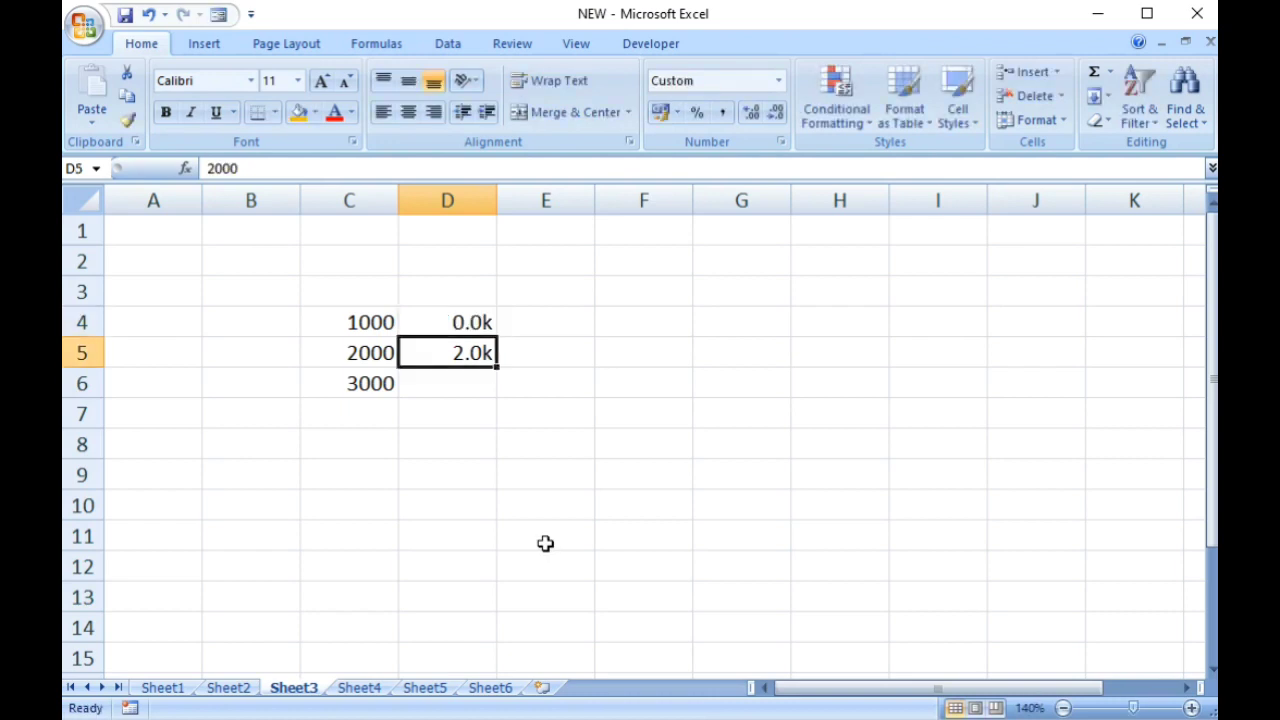
key(Up)
text(1000)
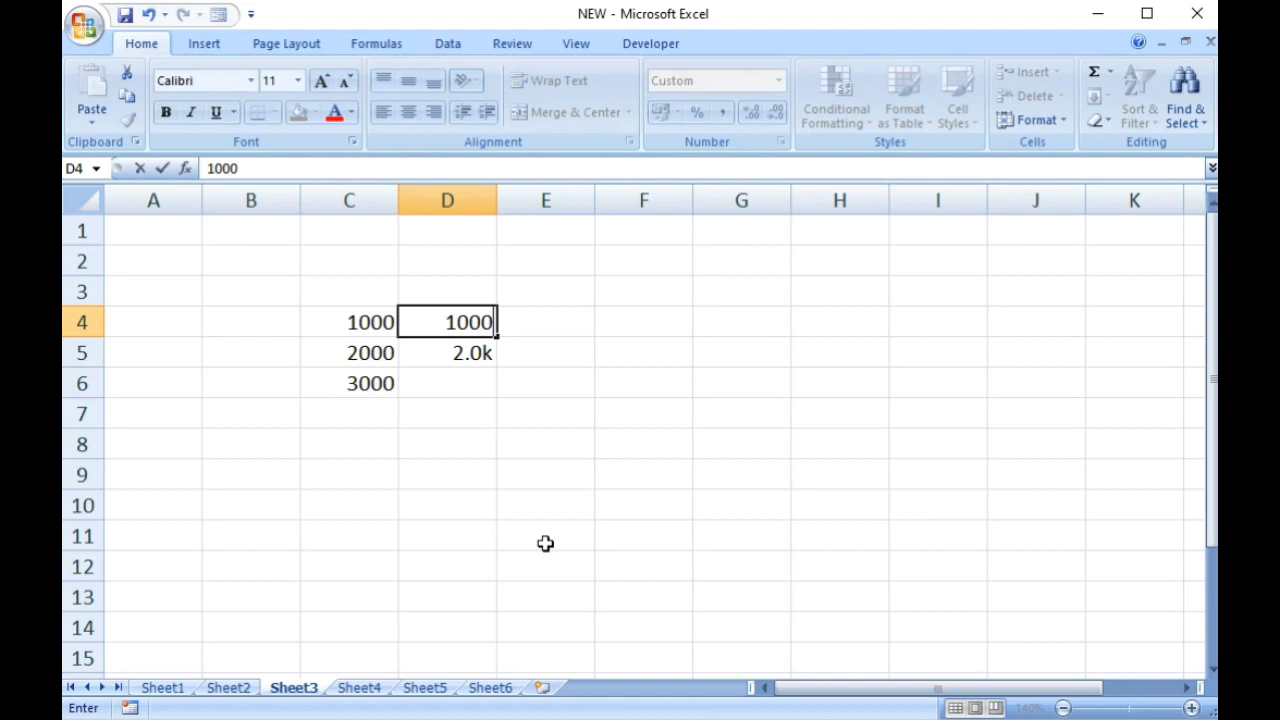
key(Return)
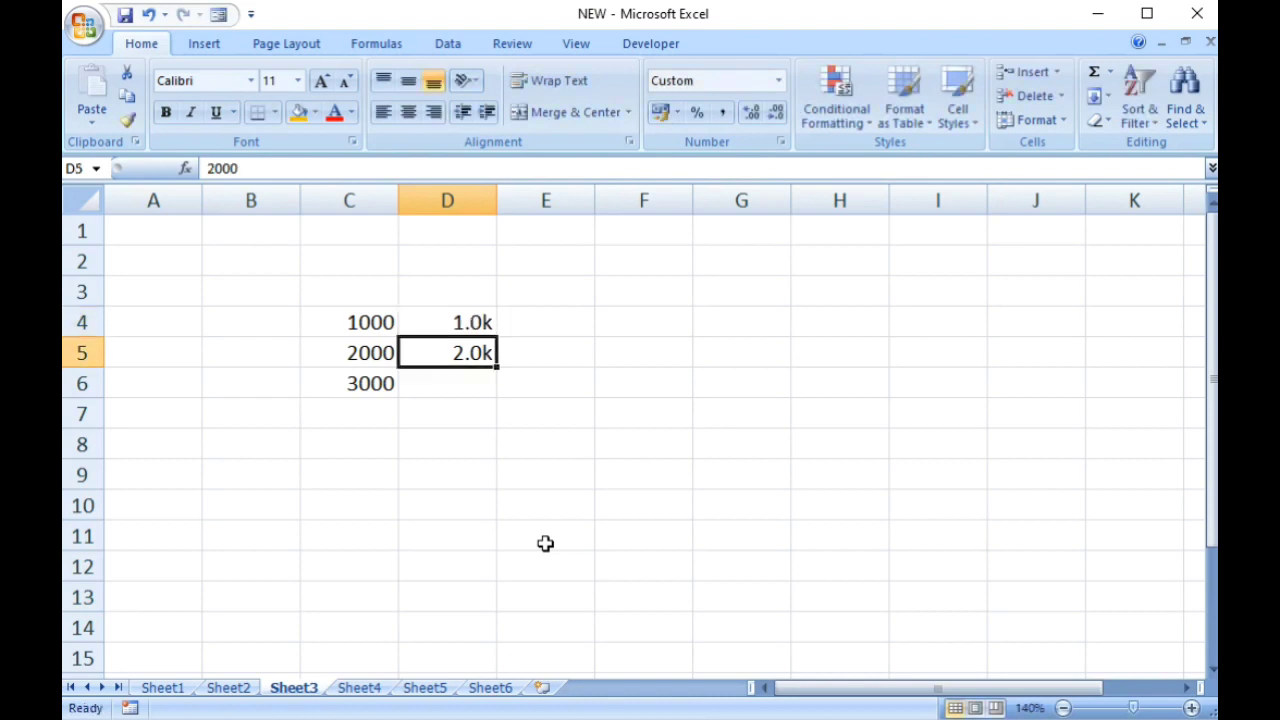
Step: Enter 3000 in D6 and 4000 in D7 in the k-formatted column
key(Return)
text(3000)
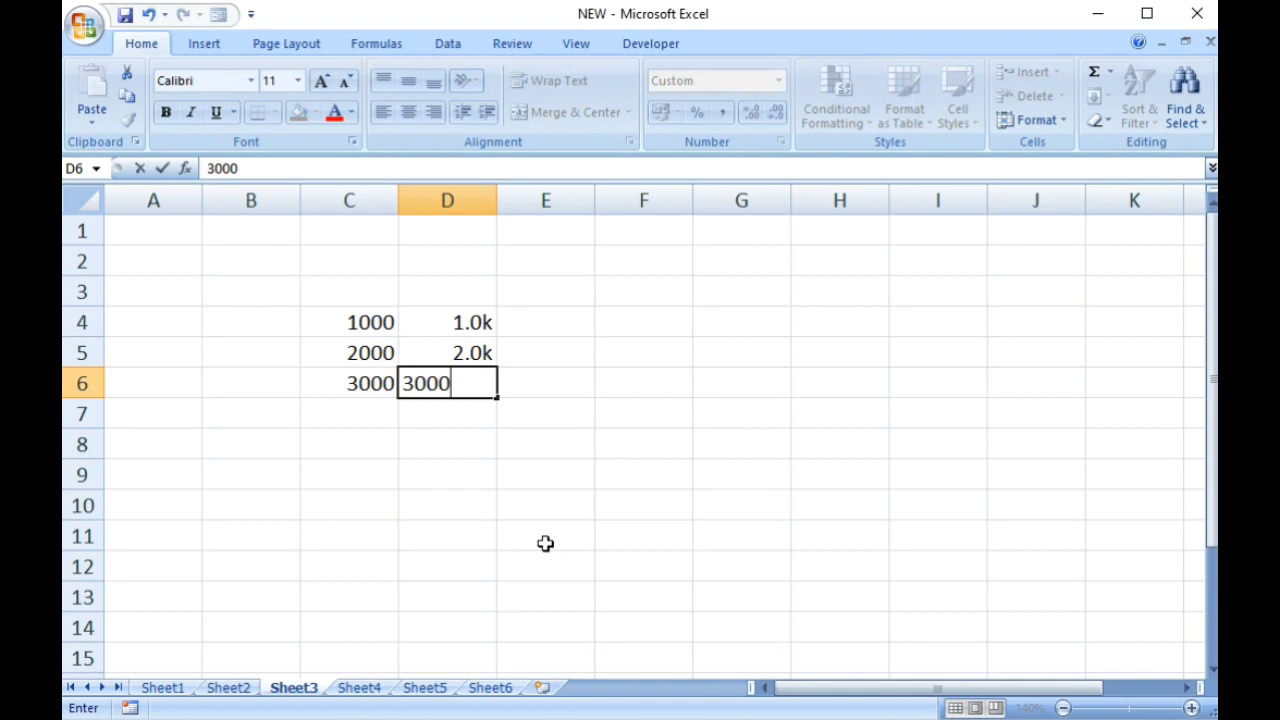
key(Return)
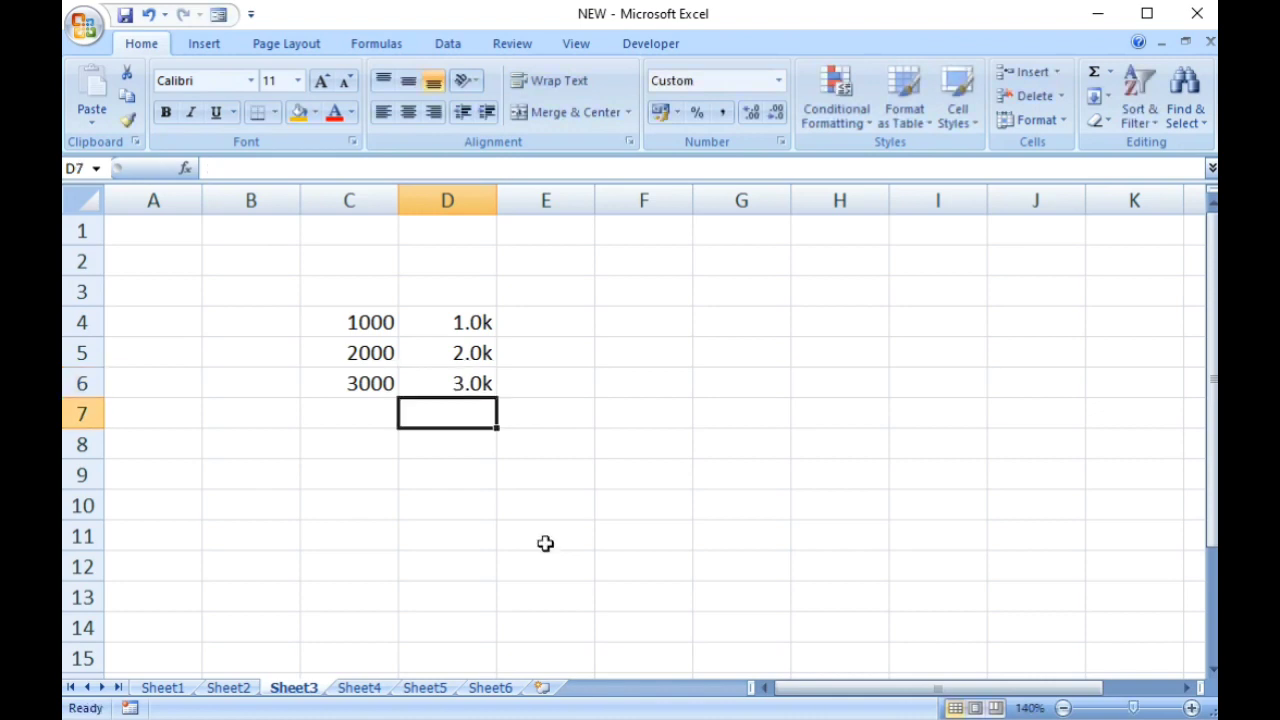
text(4000)
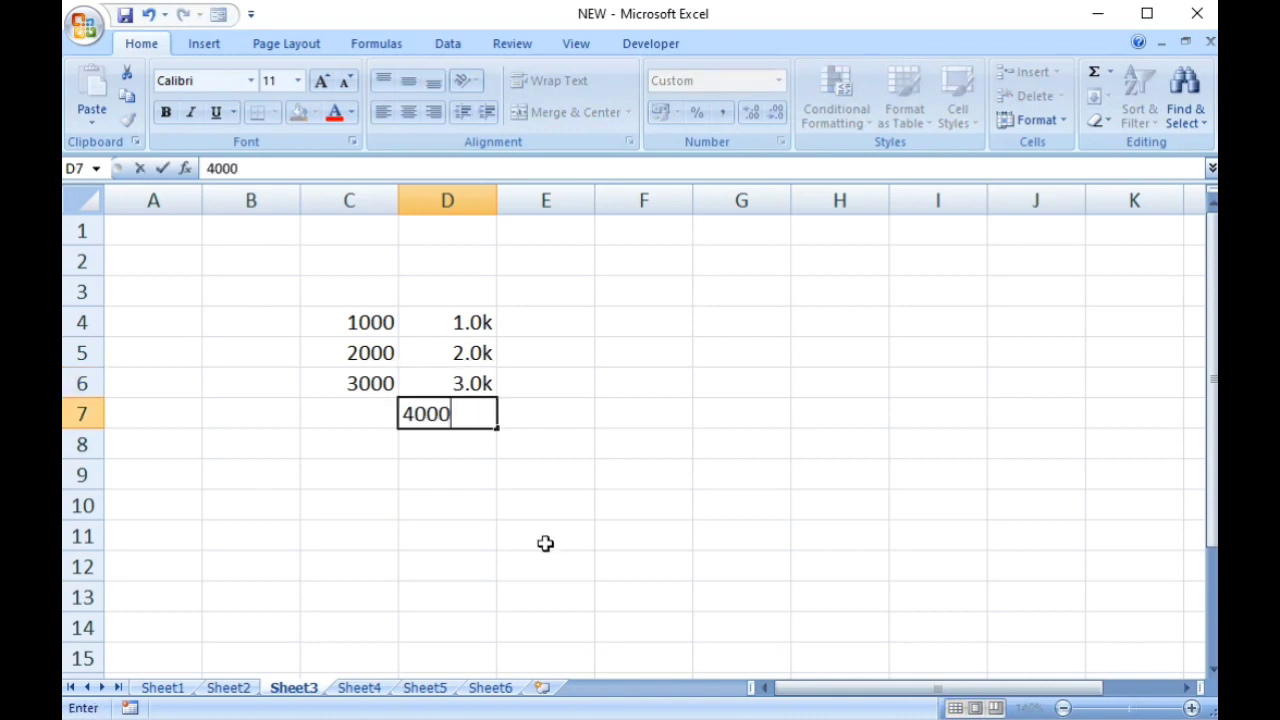
key(Return)
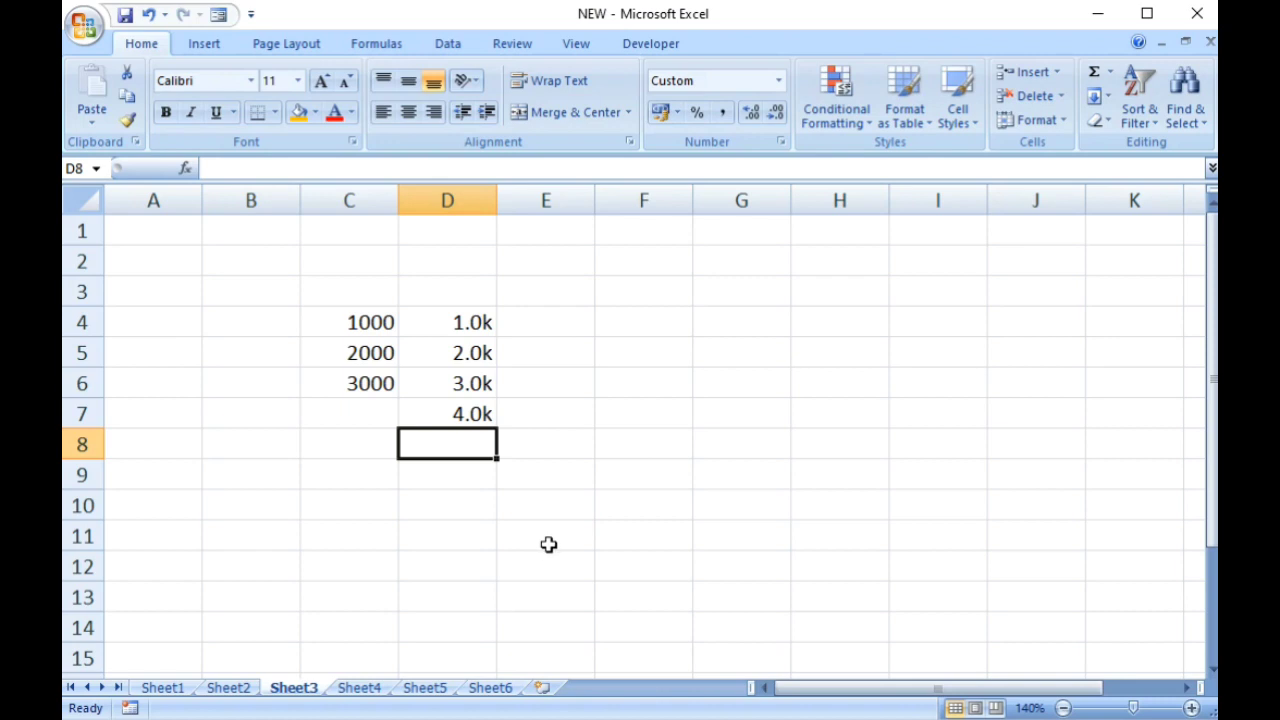
Step: Apply the custom number format 0.0,"M" to cells E4:E8
click(545, 332)
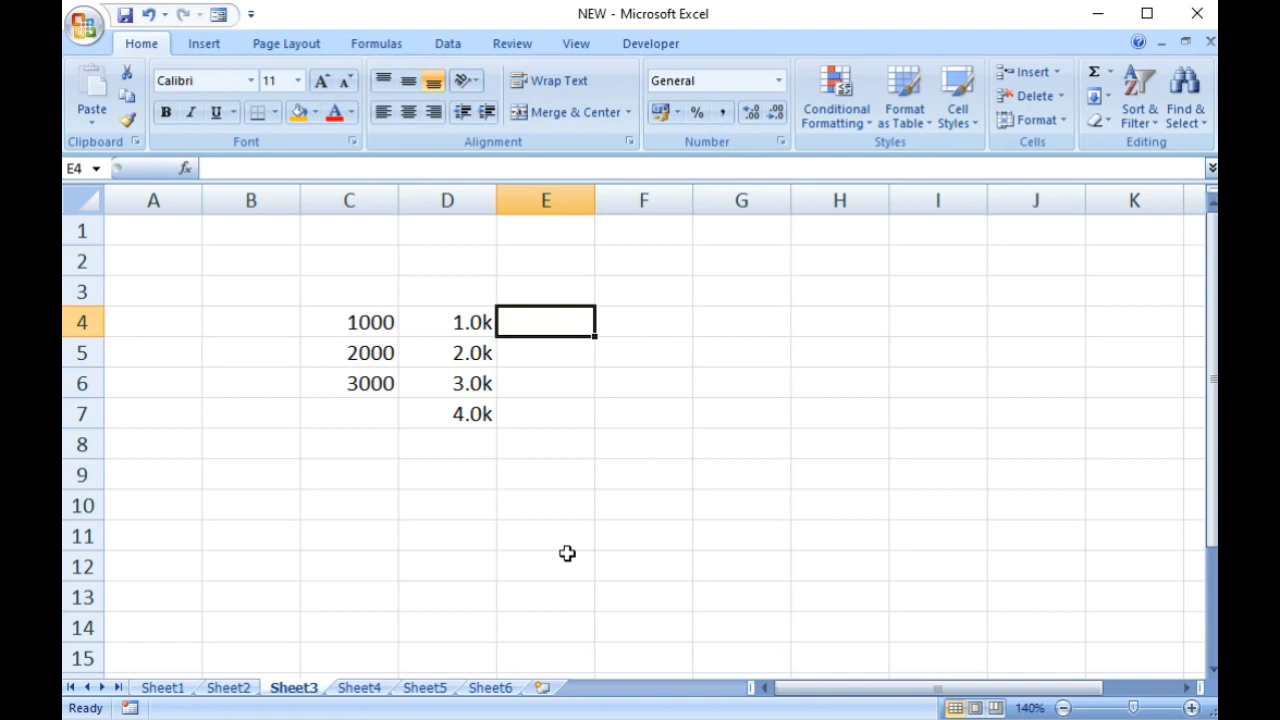
drag(560, 330, 560, 445)
right_click(551, 320)
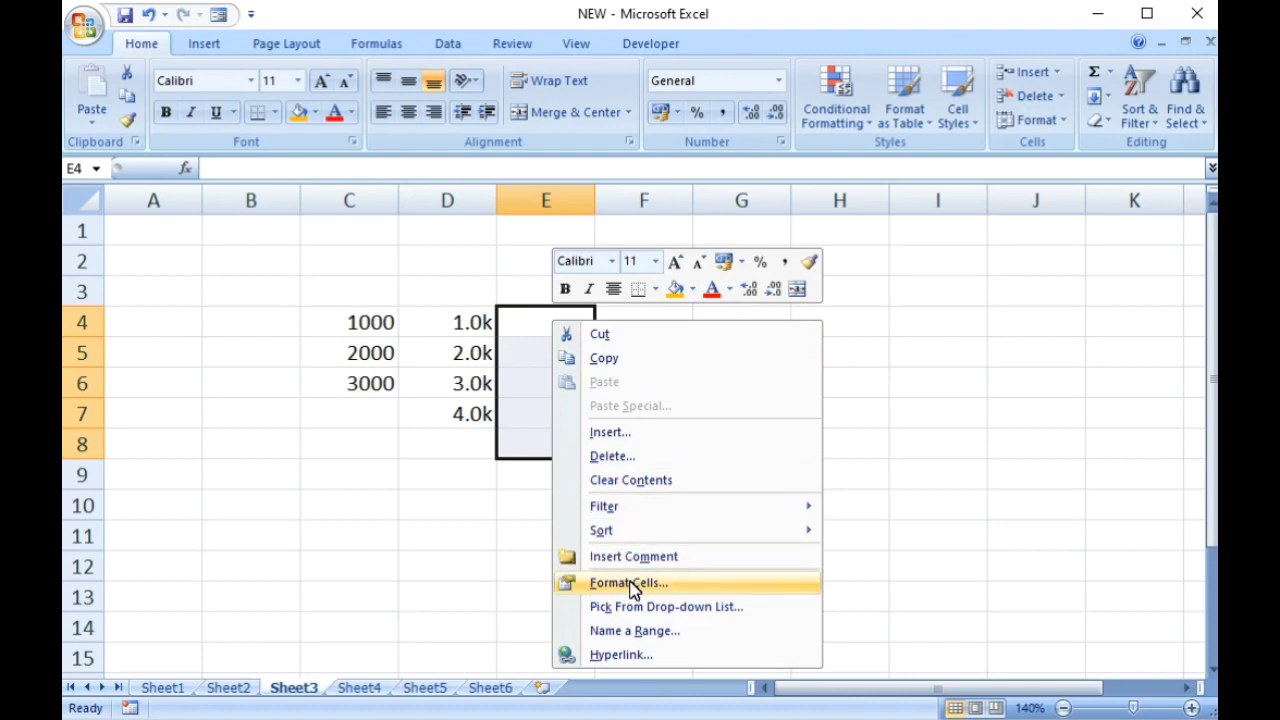
click(562, 582)
drag(706, 337, 851, 163)
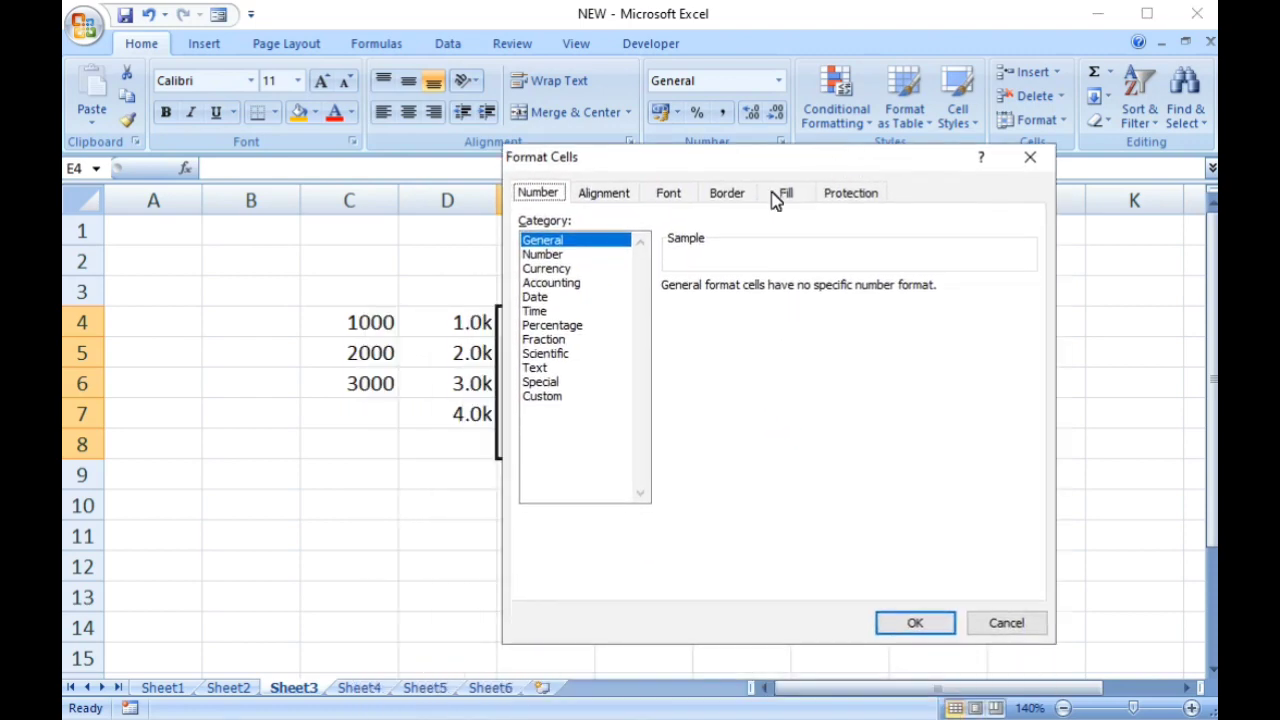
click(560, 398)
double_click(745, 310)
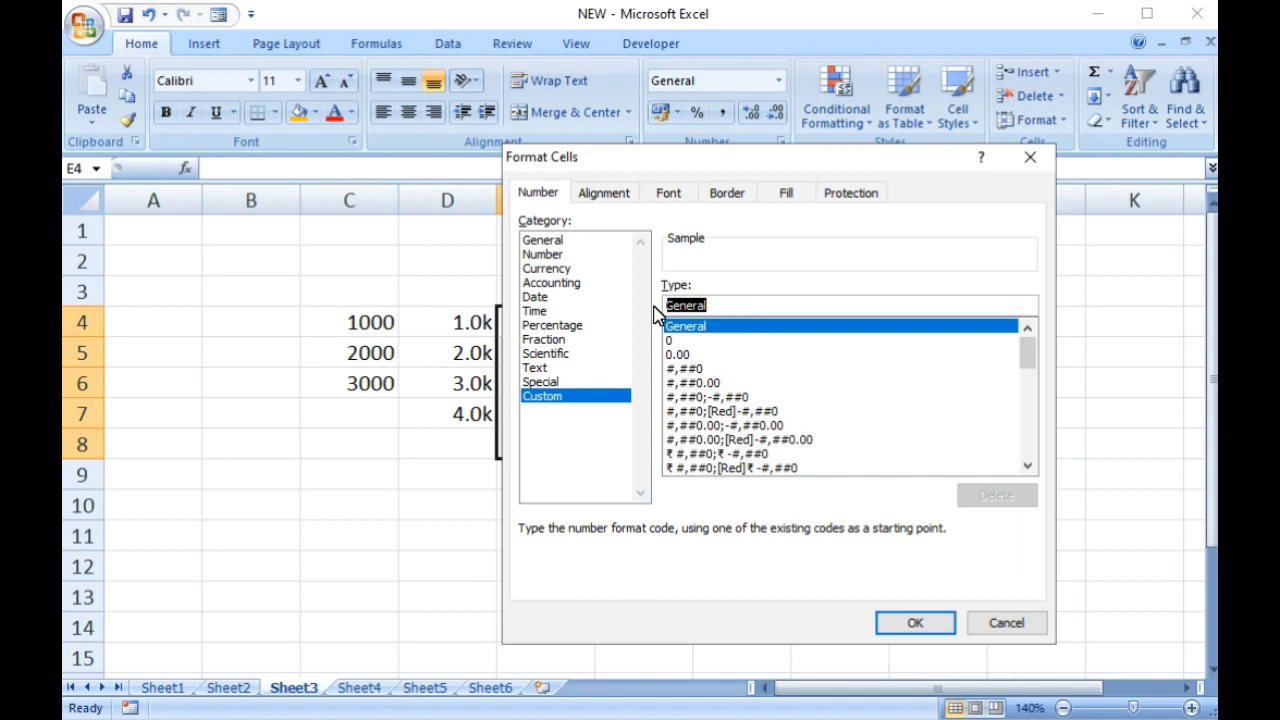
text(0)
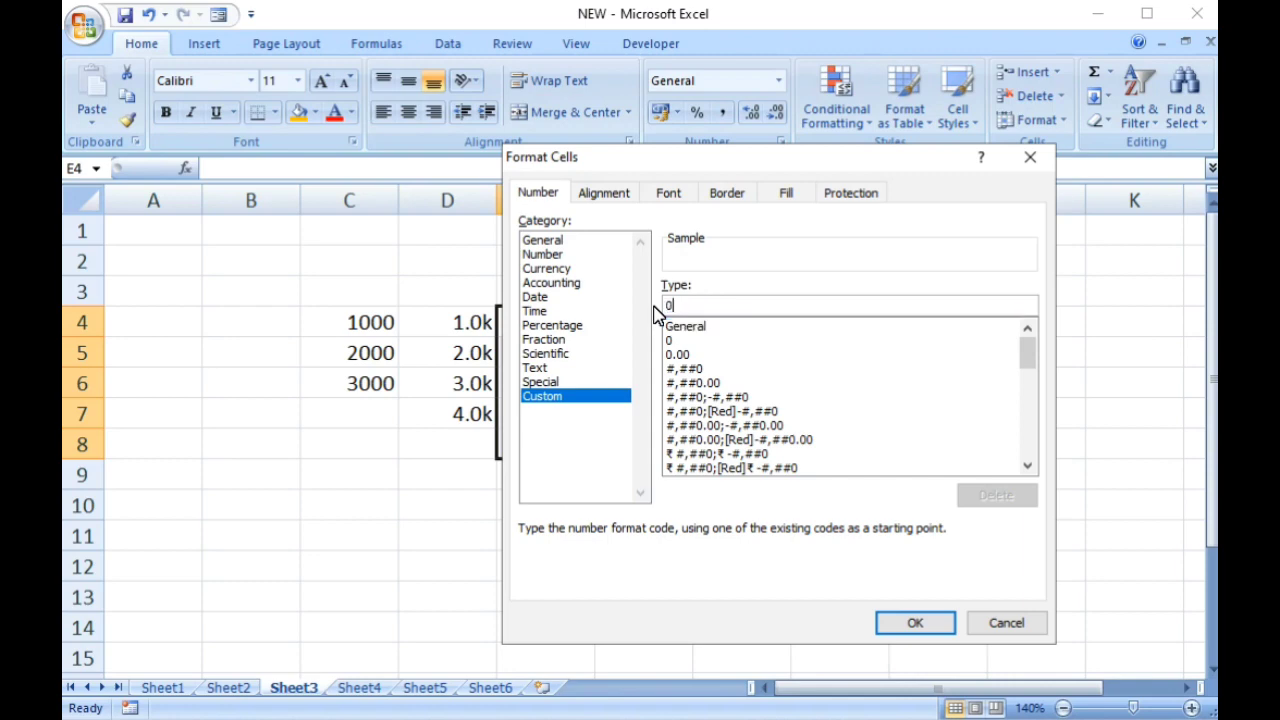
text( 0)
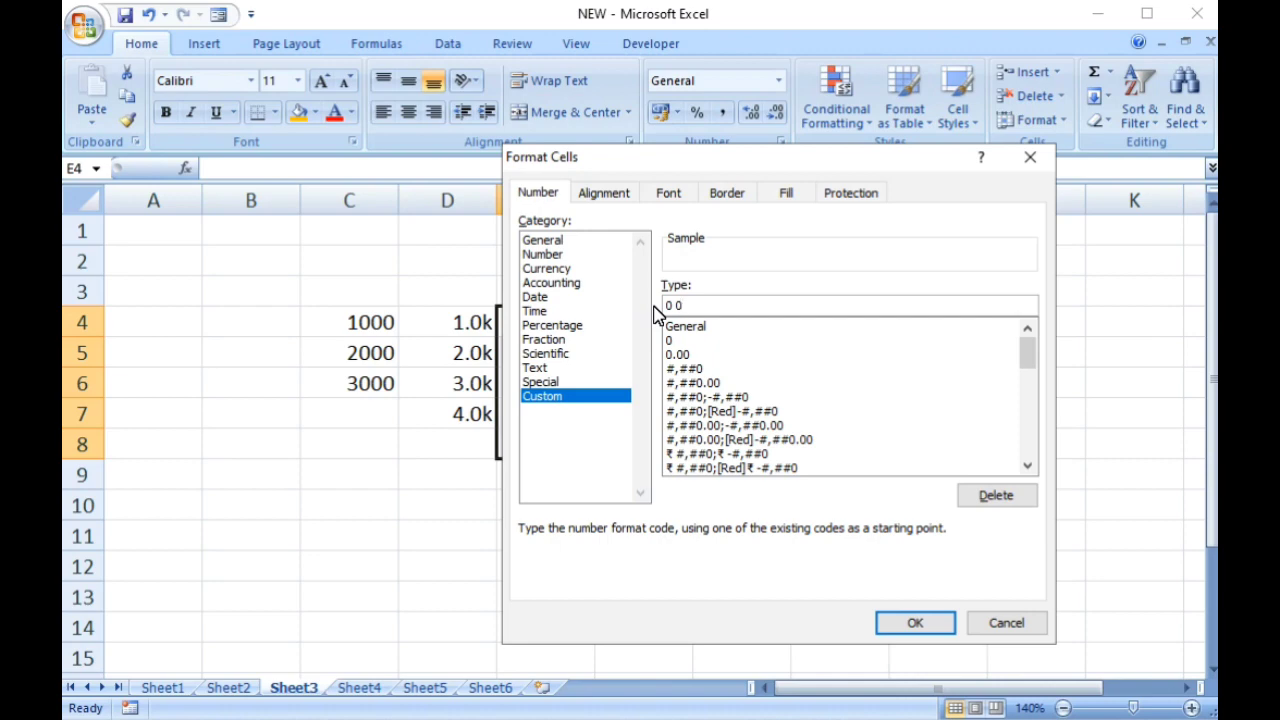
text(,"M")
click(918, 624)
Step: Fill the M-formatted cells E4:E6 with test values, using 3000 in E6
click(571, 329)
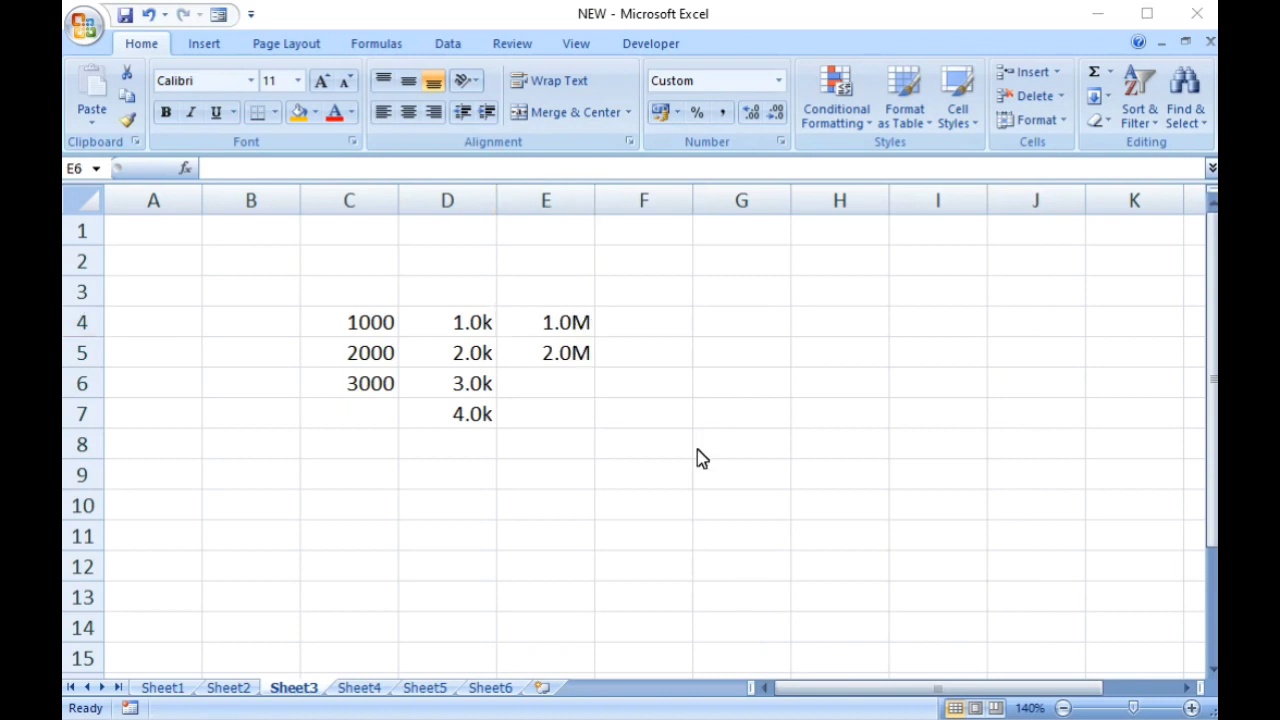
click(564, 388)
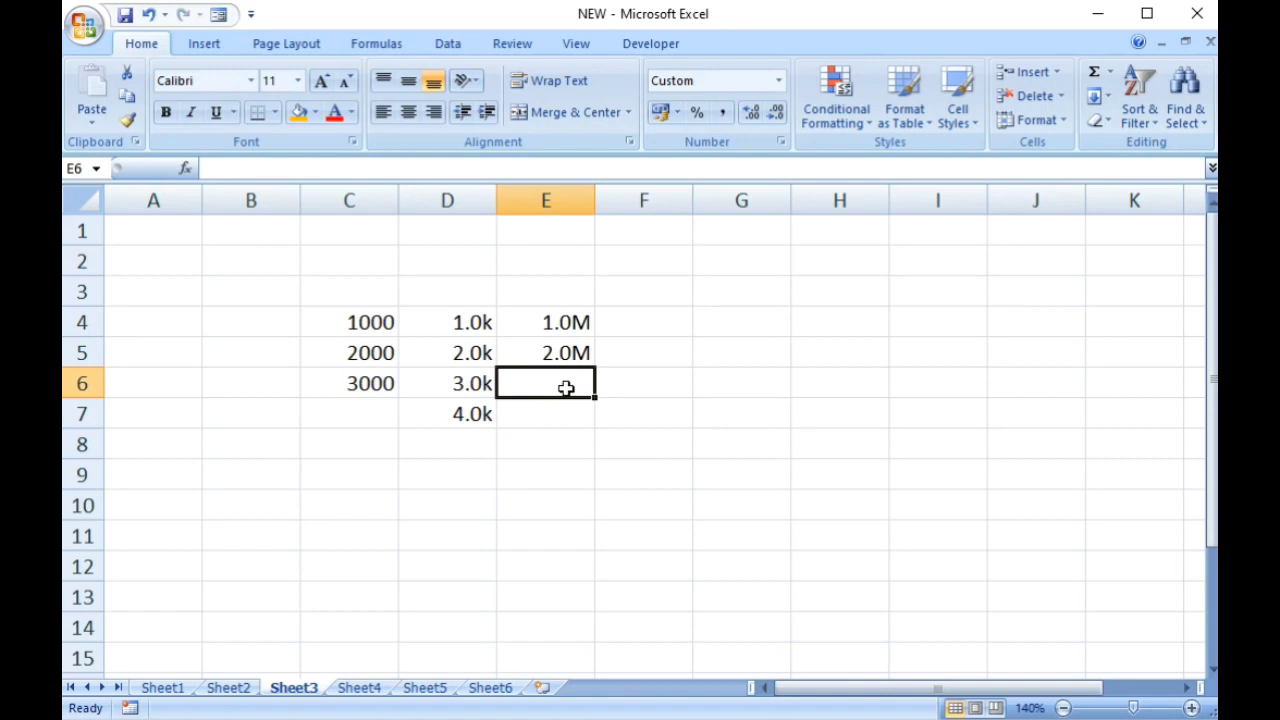
text(3000)
key(Return)
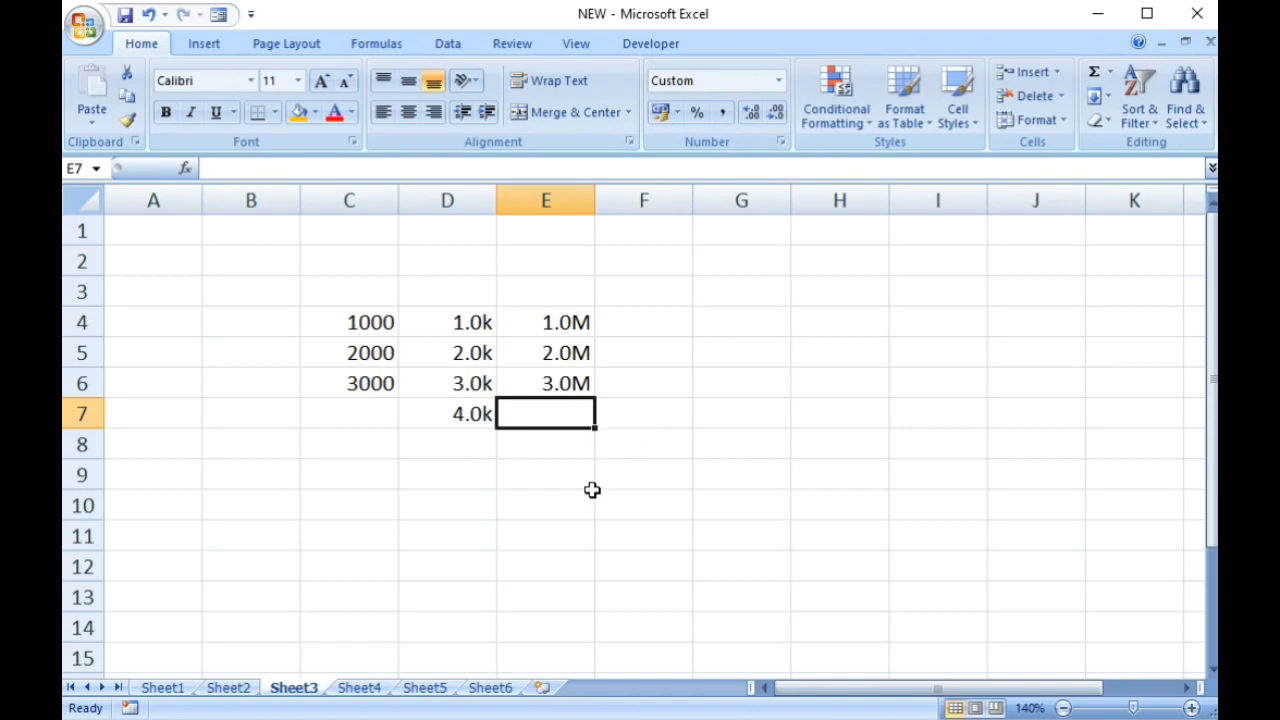
click(530, 486)
Step: Switch to Sheet4 and replace the first two year digits of the D.O.B entry in B3 with 20
click(362, 690)
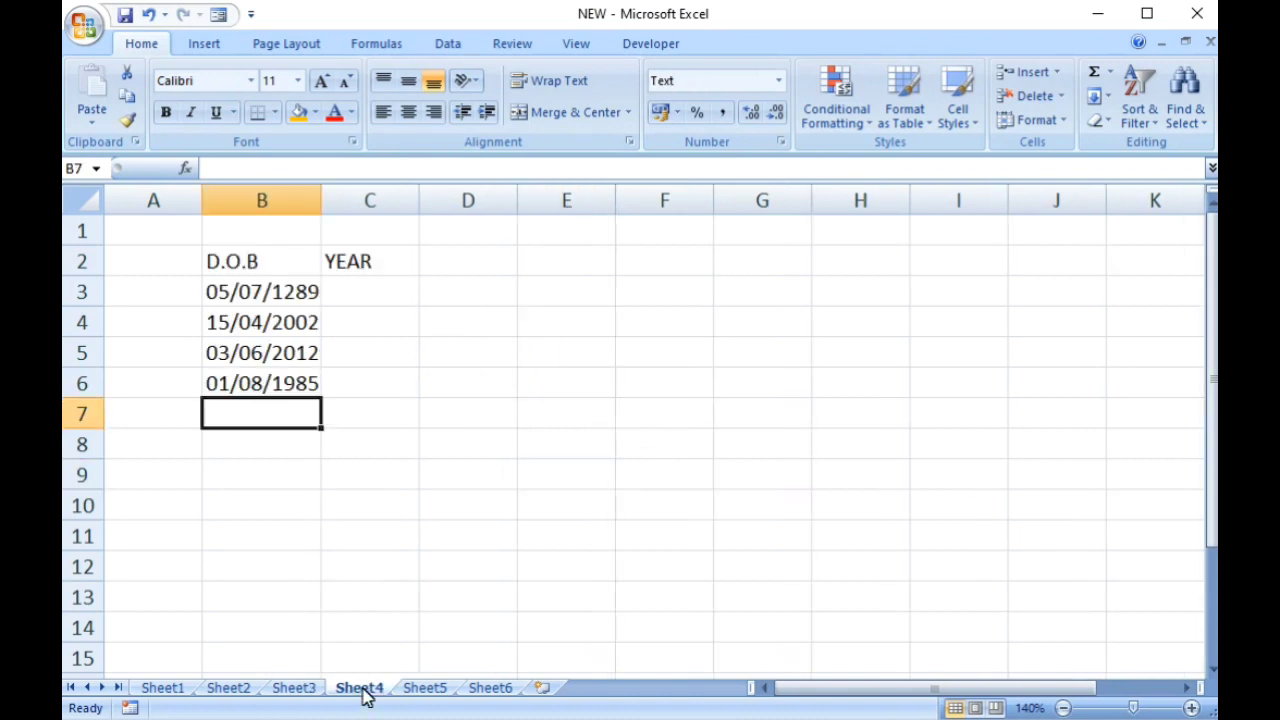
click(257, 266)
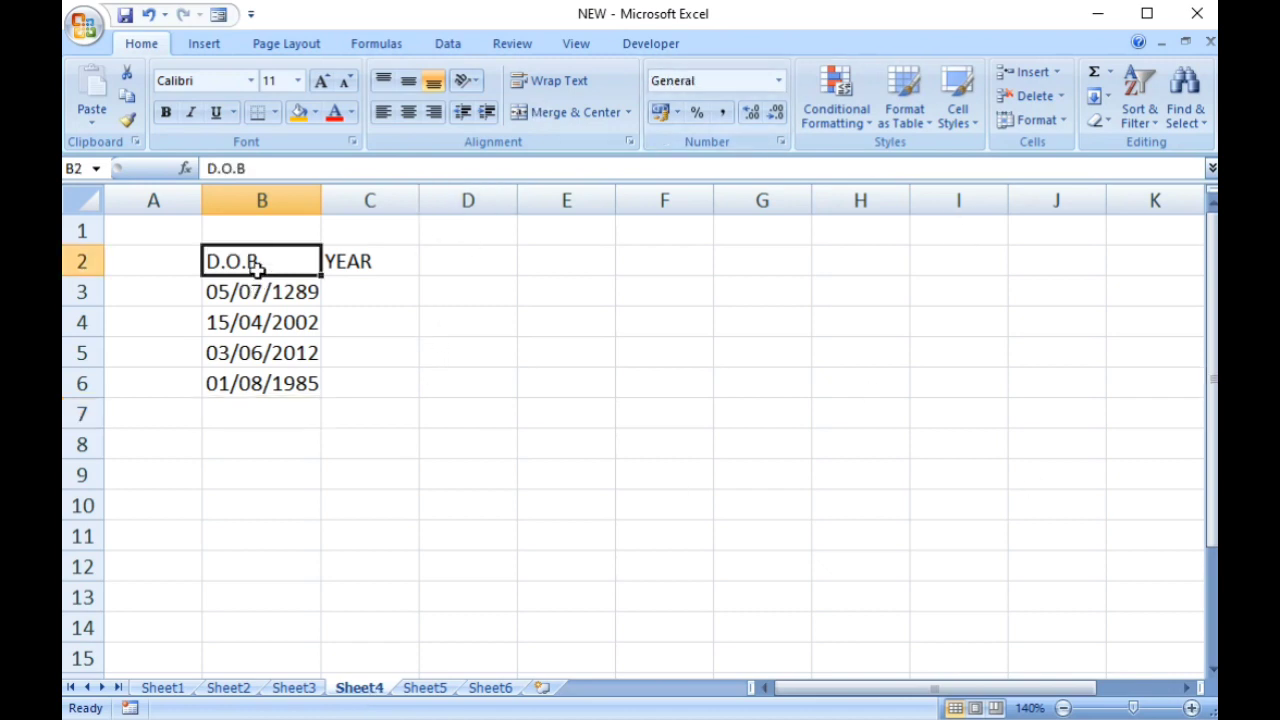
click(379, 268)
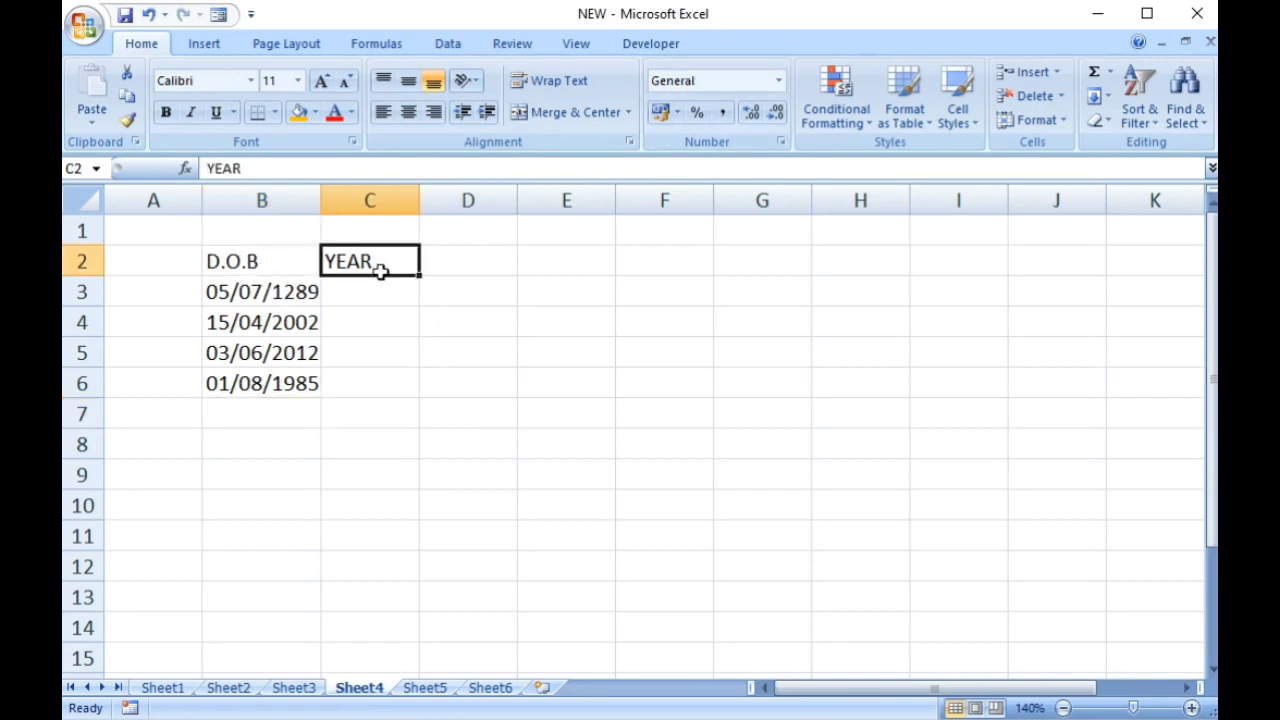
click(280, 302)
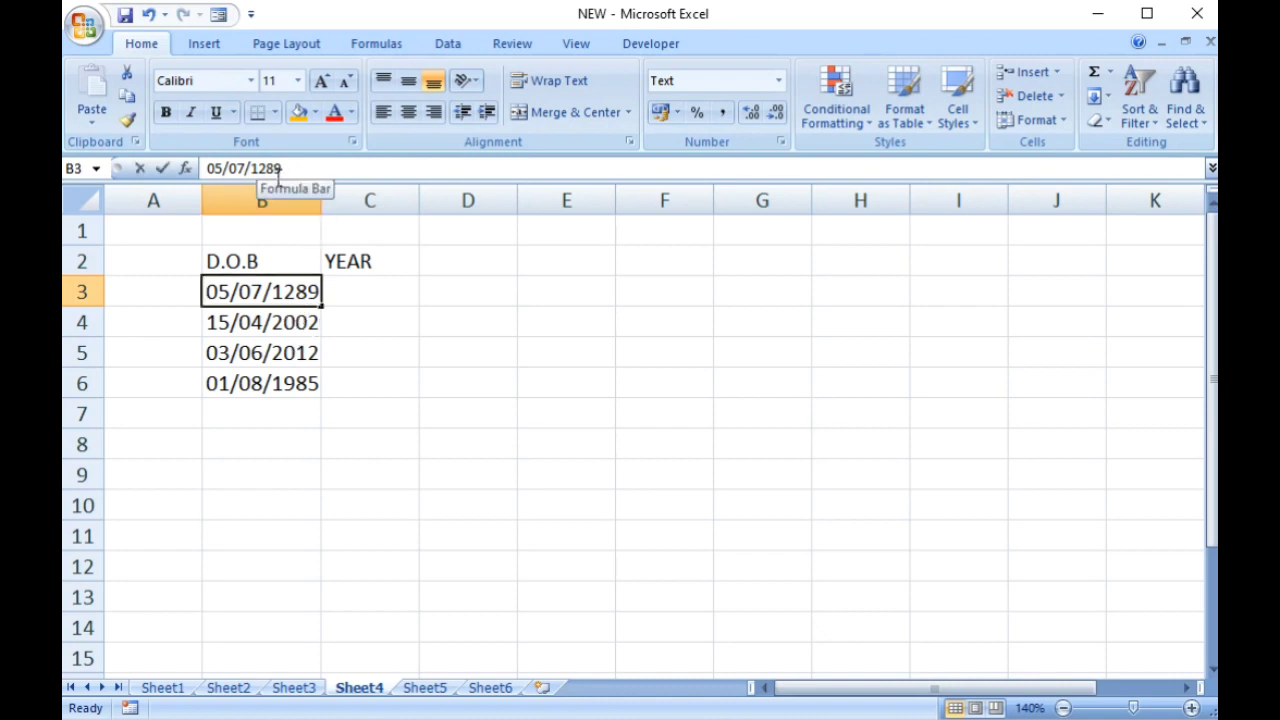
drag(251, 169, 267, 169)
text(20)
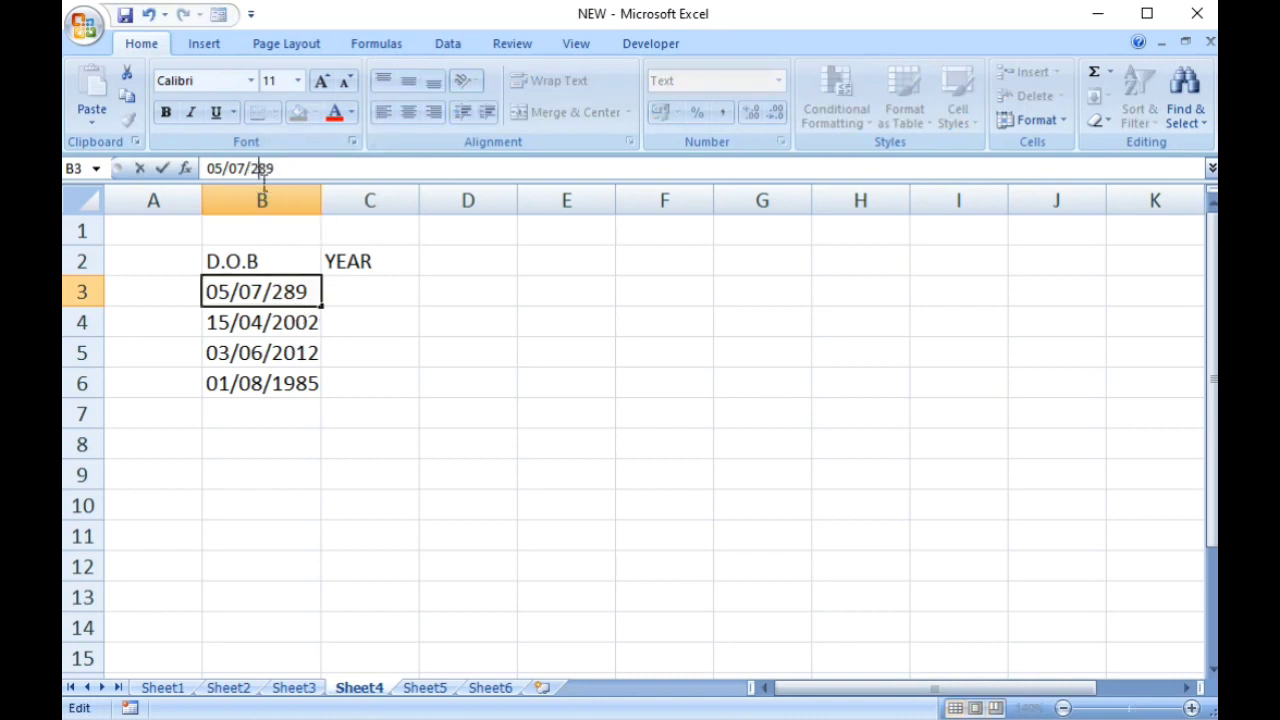
click(293, 335)
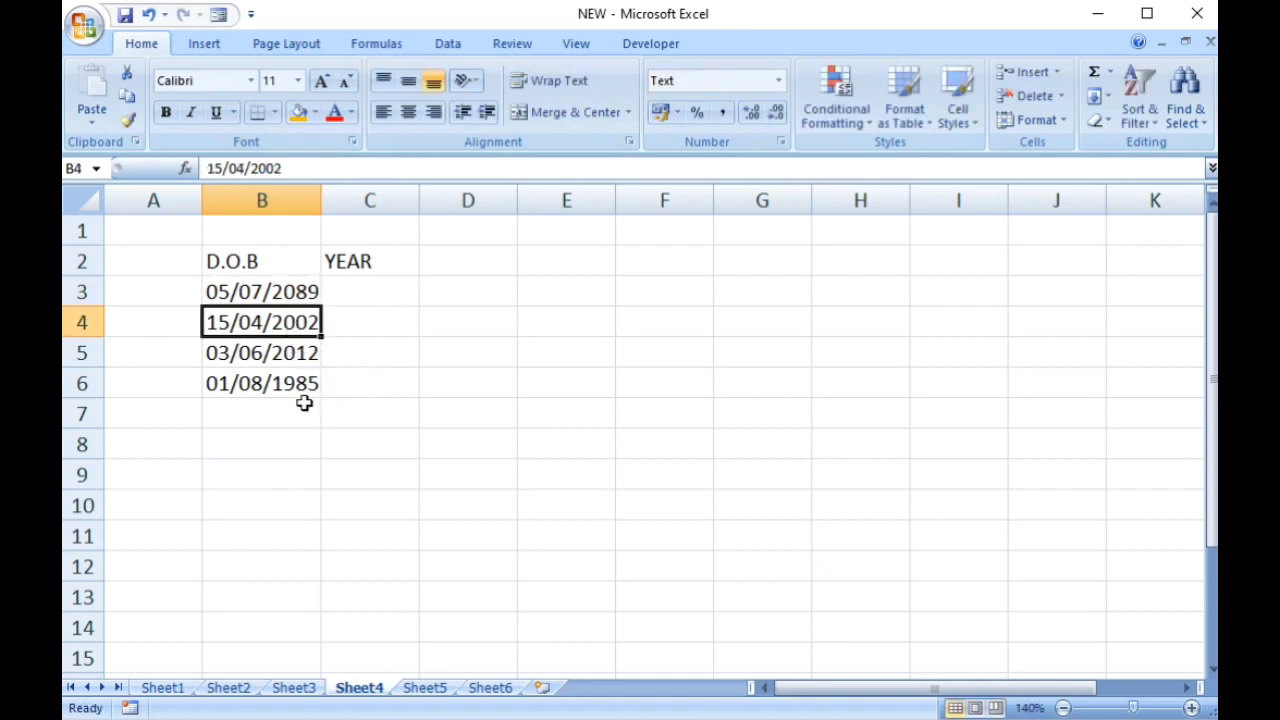
click(304, 393)
Step: Replace the last two year digits of the D.O.B entry in B3 with 30
click(307, 293)
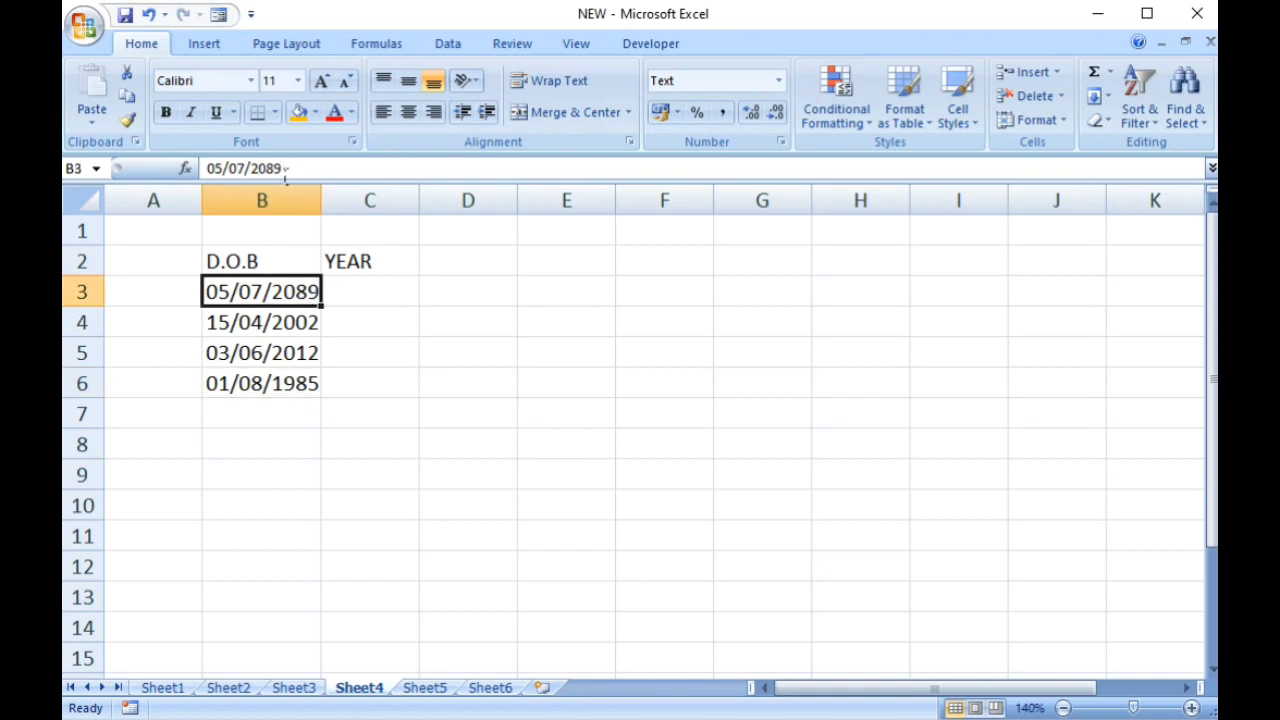
click(307, 170)
key(BackSpace)
key(BackSpace)
text(30)
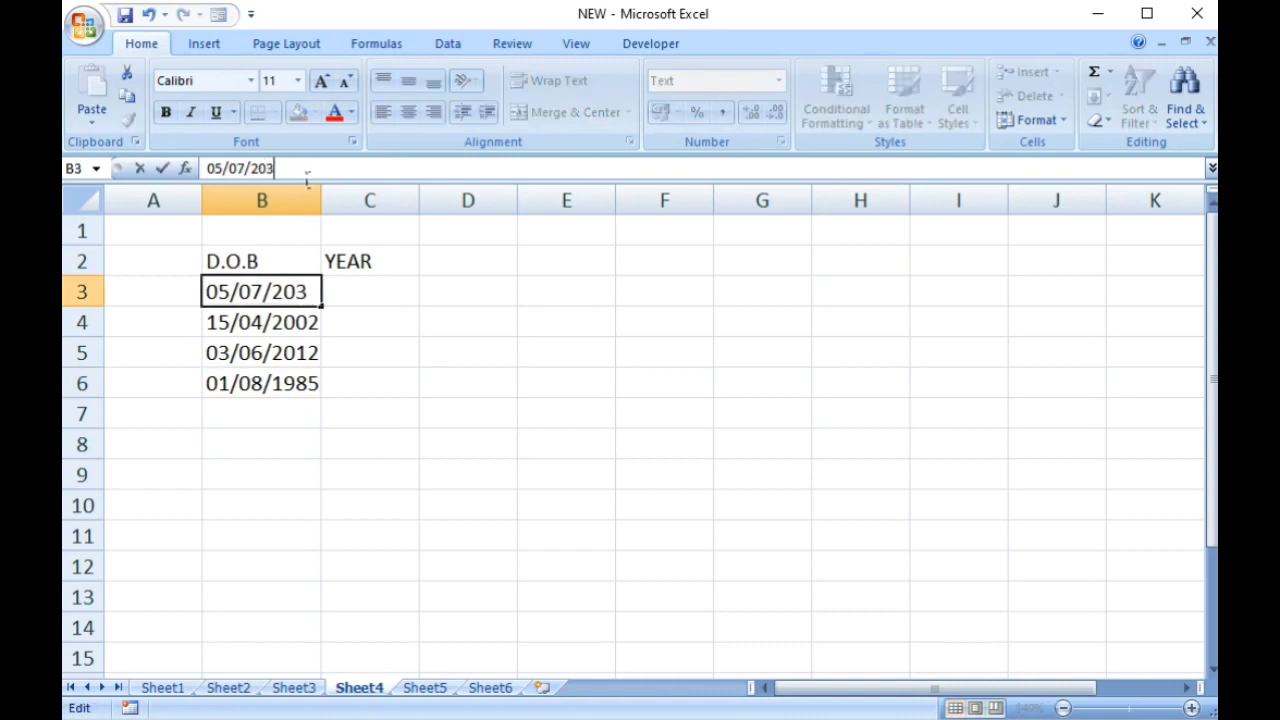
Step: Enter the formula =DATEDIF(B3,TODAY(),"y") in C3 to calculate the age in years from the D.O.B entry
click(369, 293)
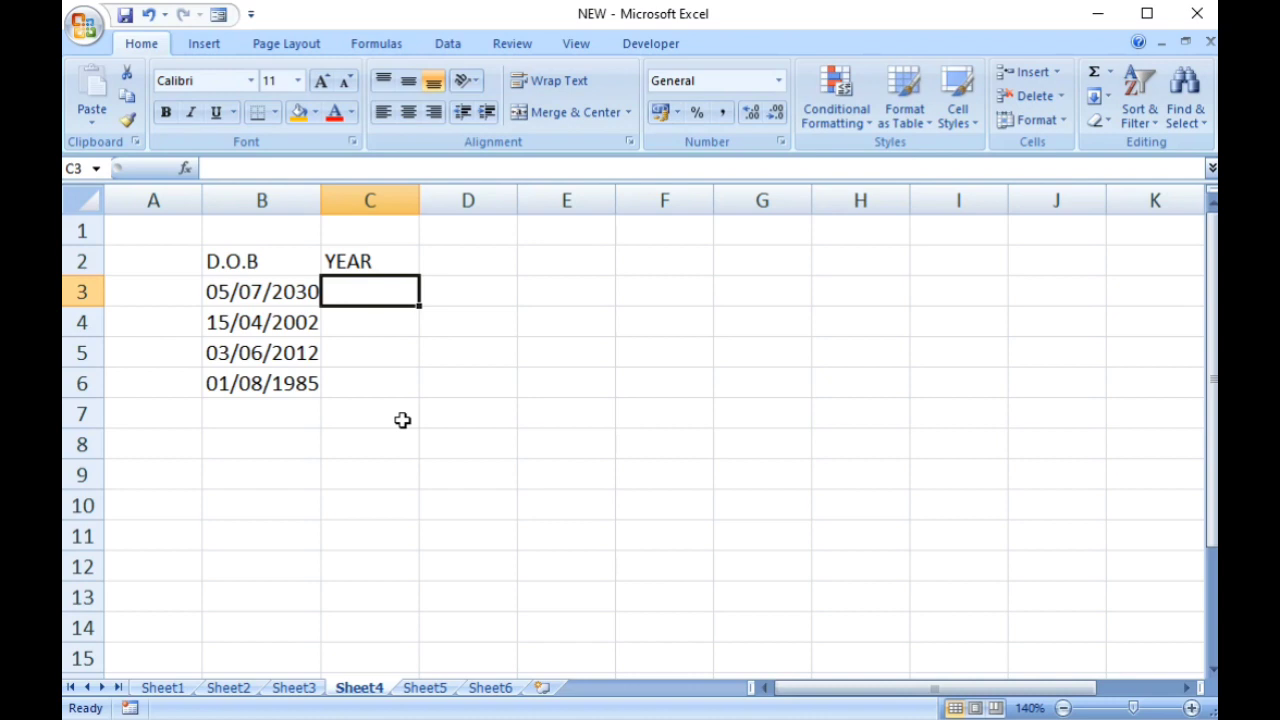
text(=)
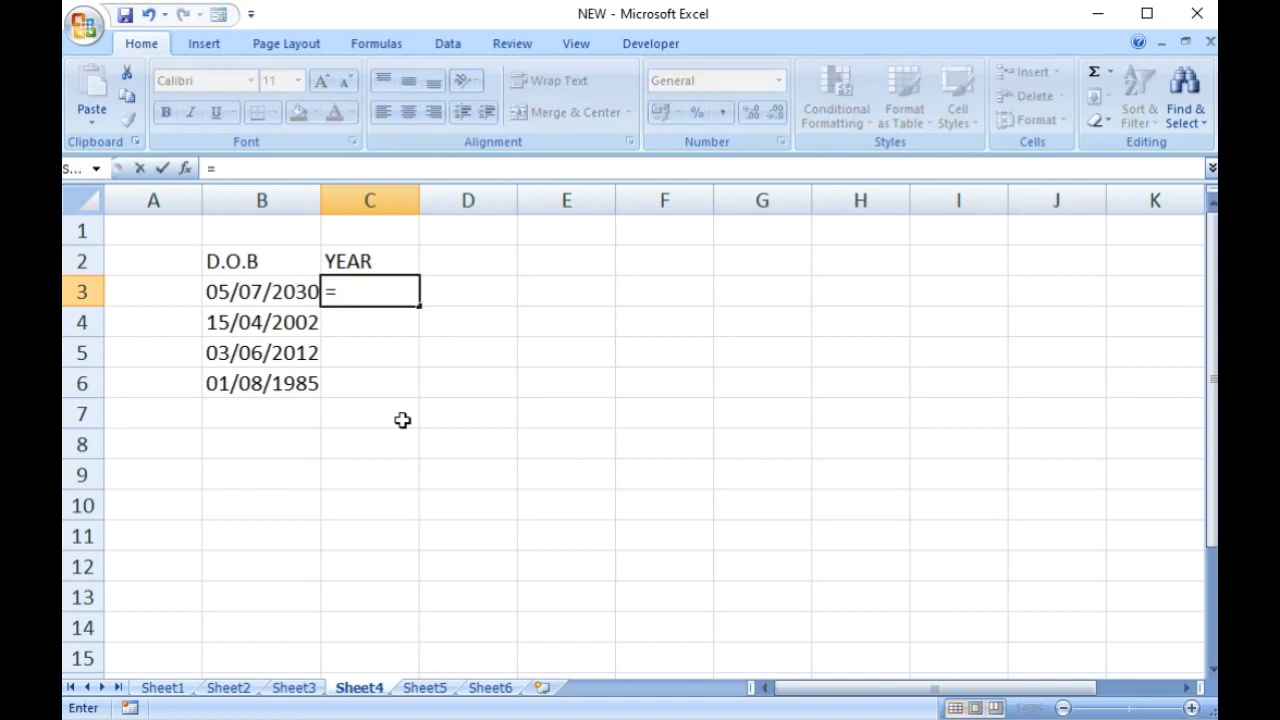
text(datedif)
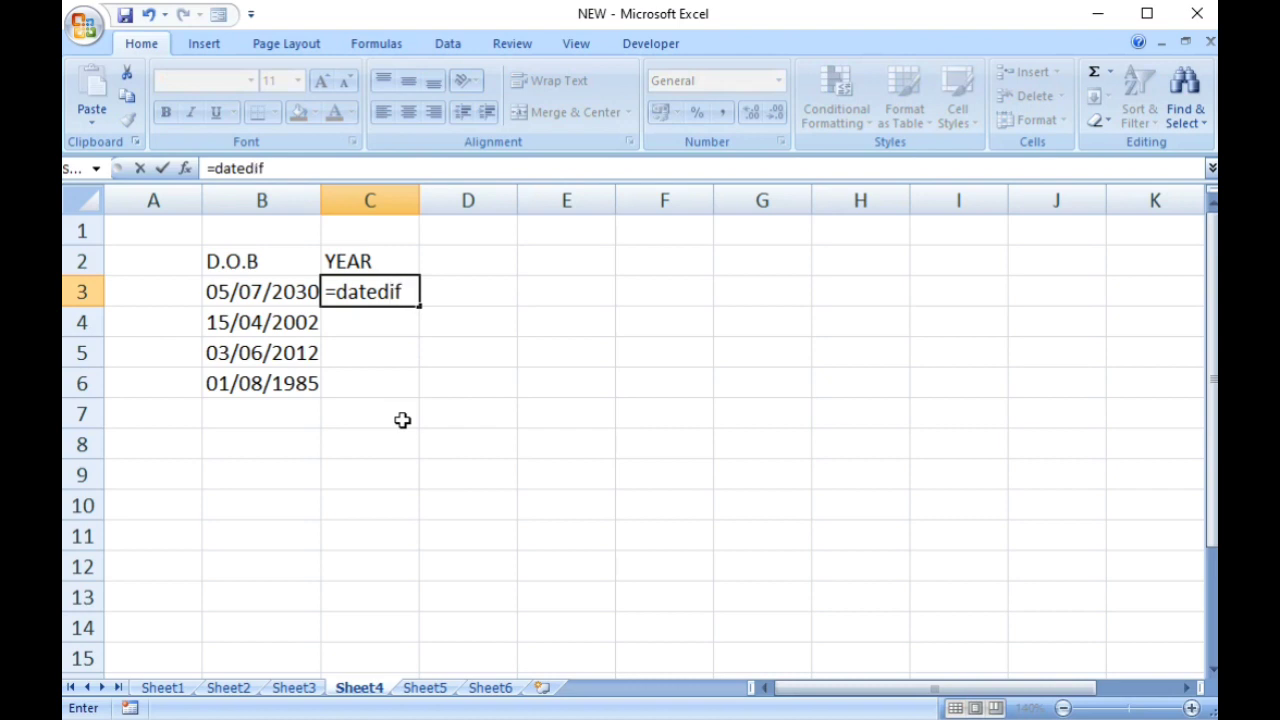
text(()
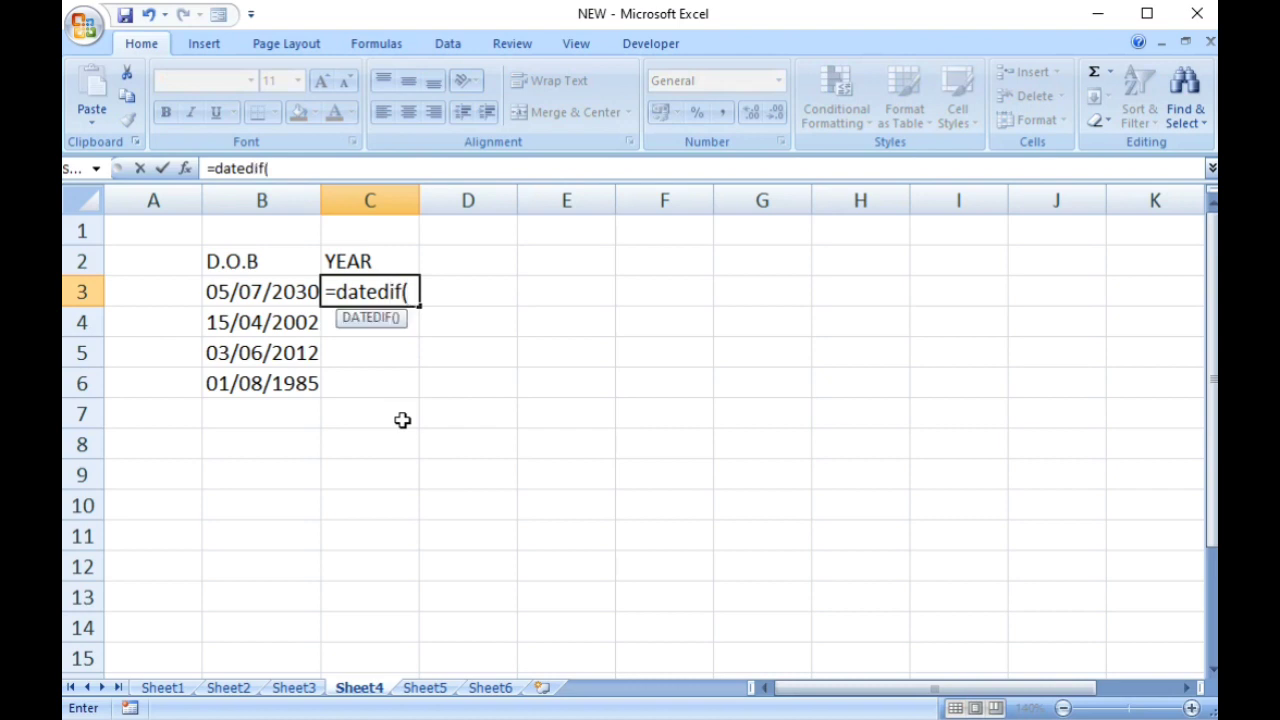
click(272, 295)
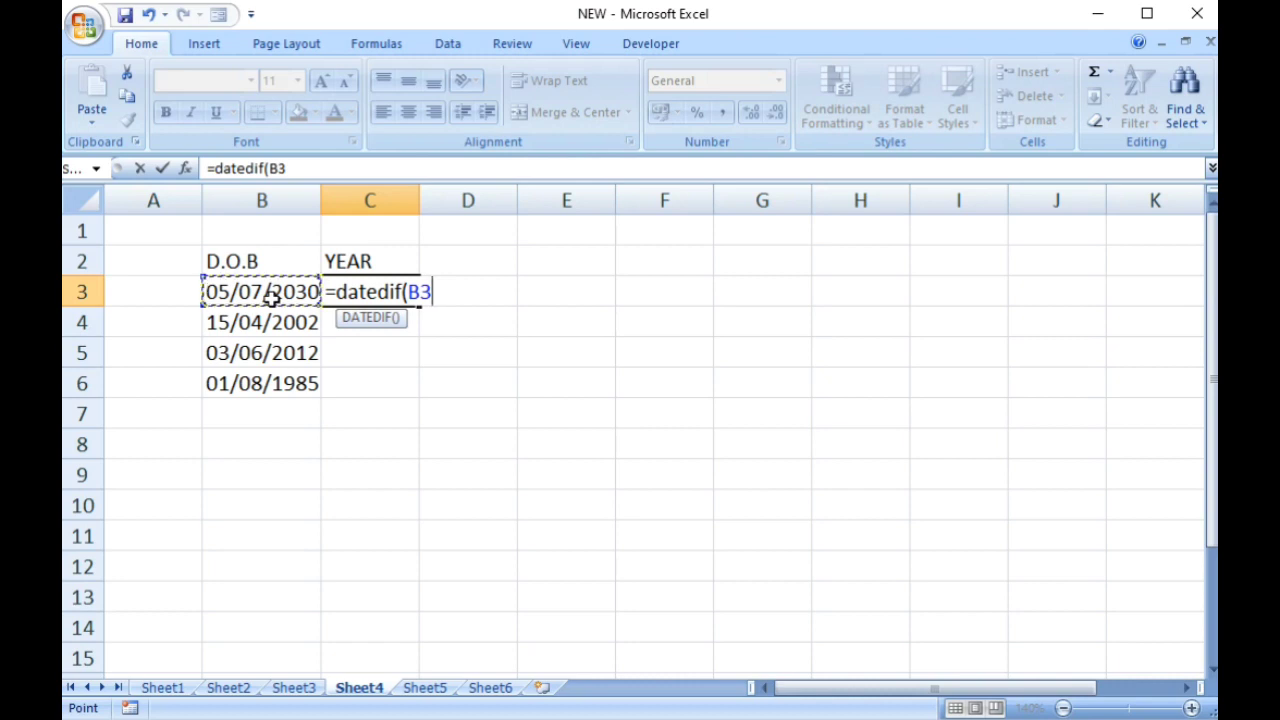
text(,today)
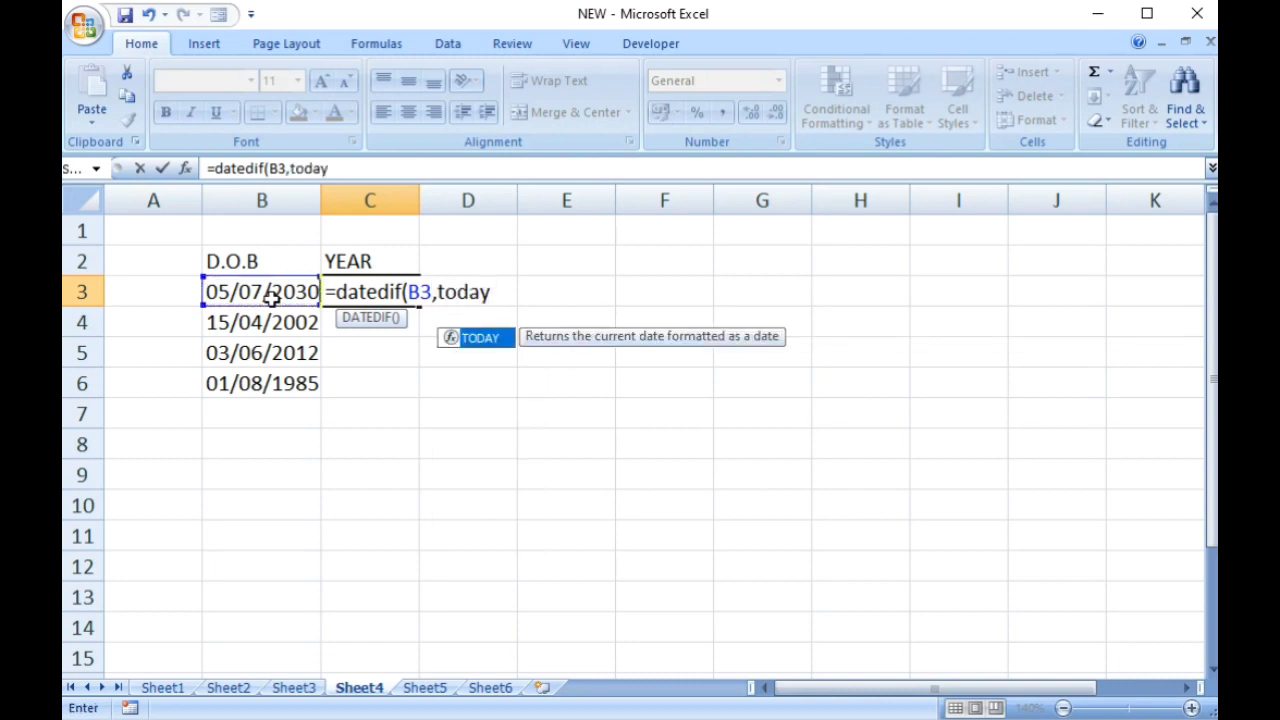
text(())
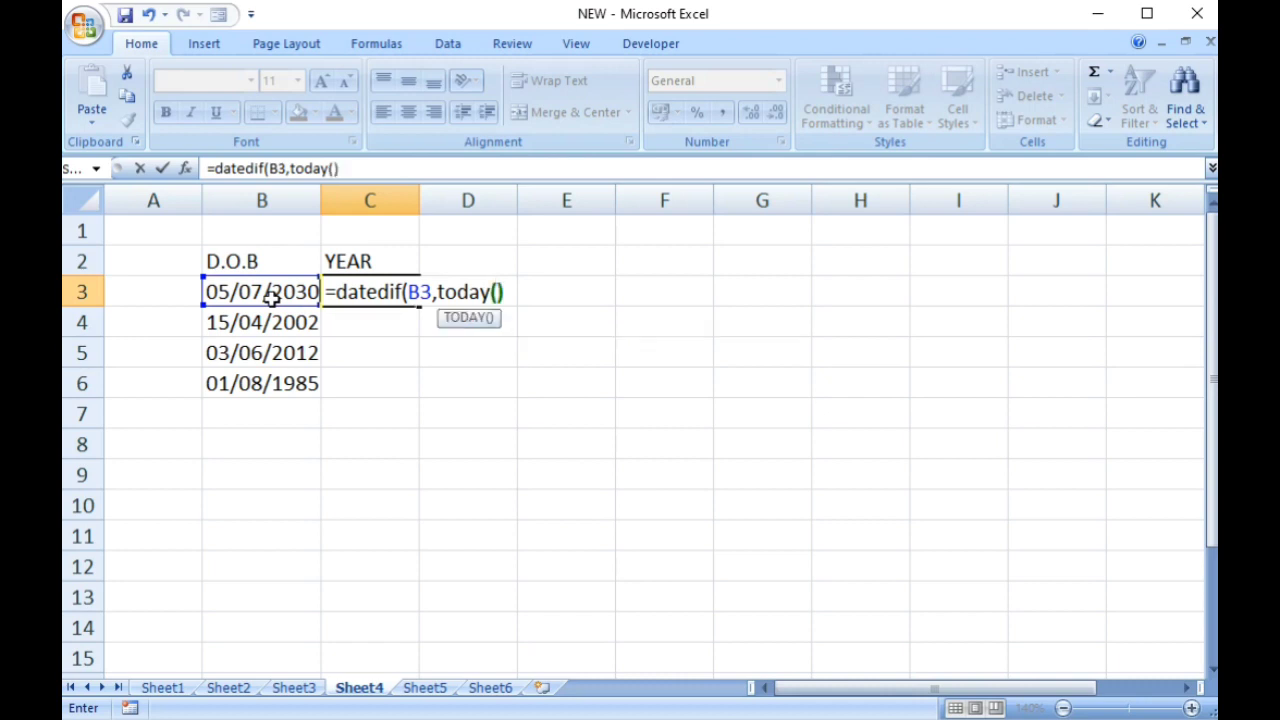
text(,)
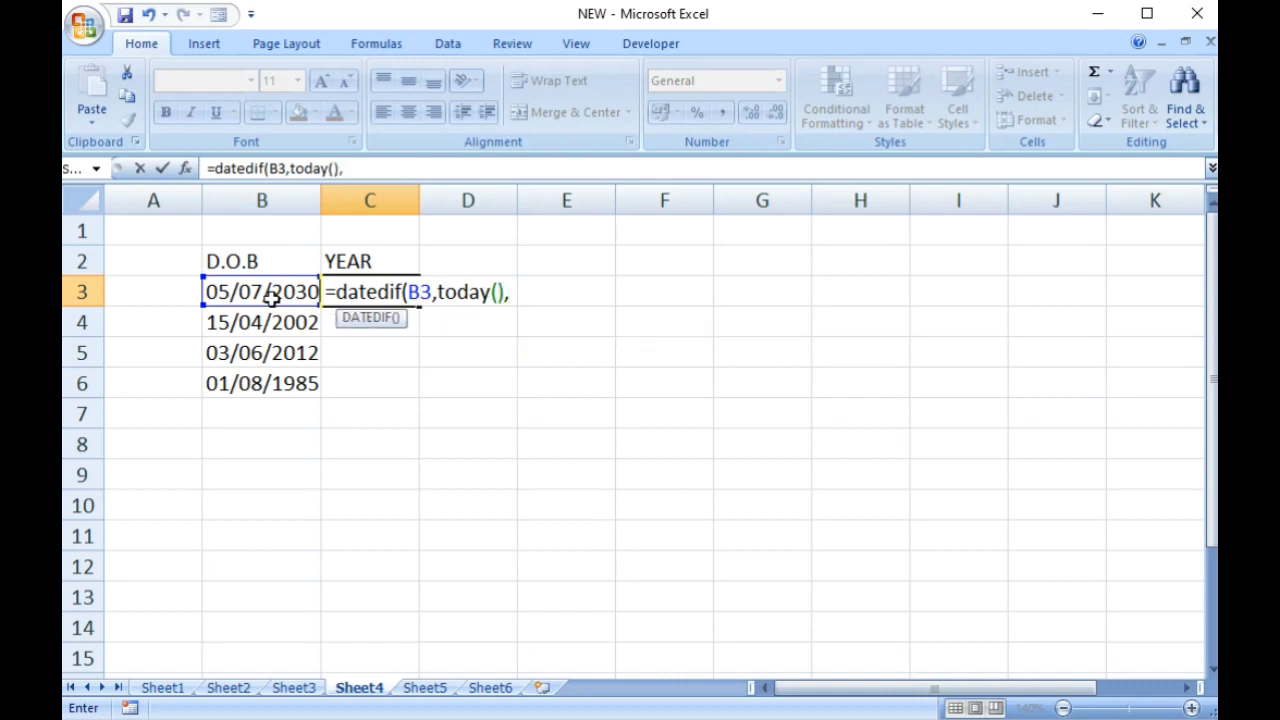
text("Y"))
key(Return)
Step: Examine the DATEDIF formula in C3 and undo its accidental replacement with a reference to C4
click(378, 294)
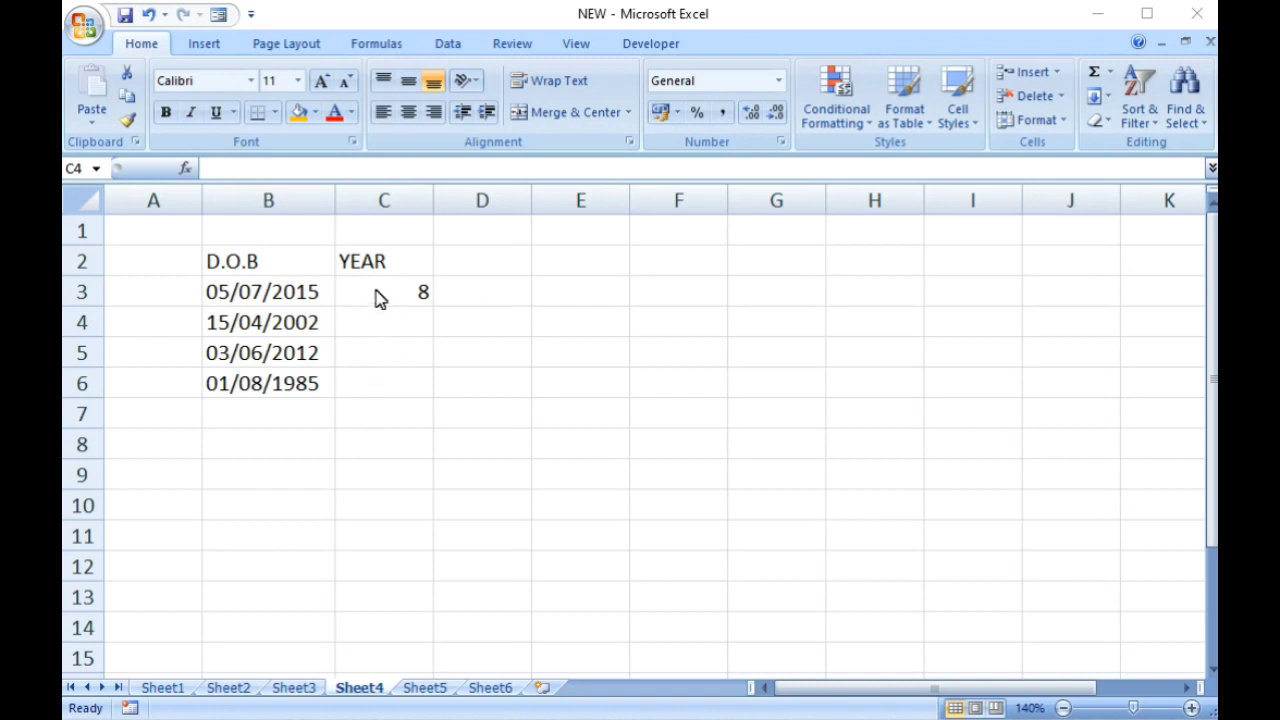
click(394, 289)
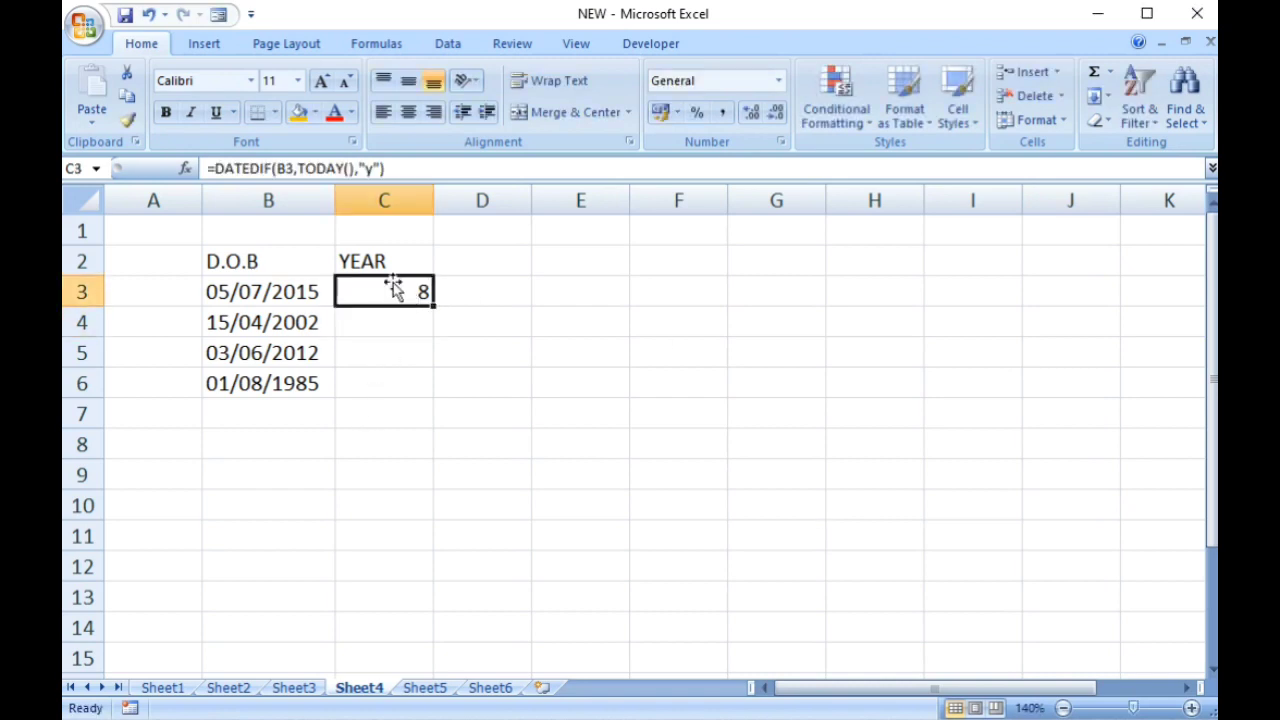
drag(386, 168, 191, 180)
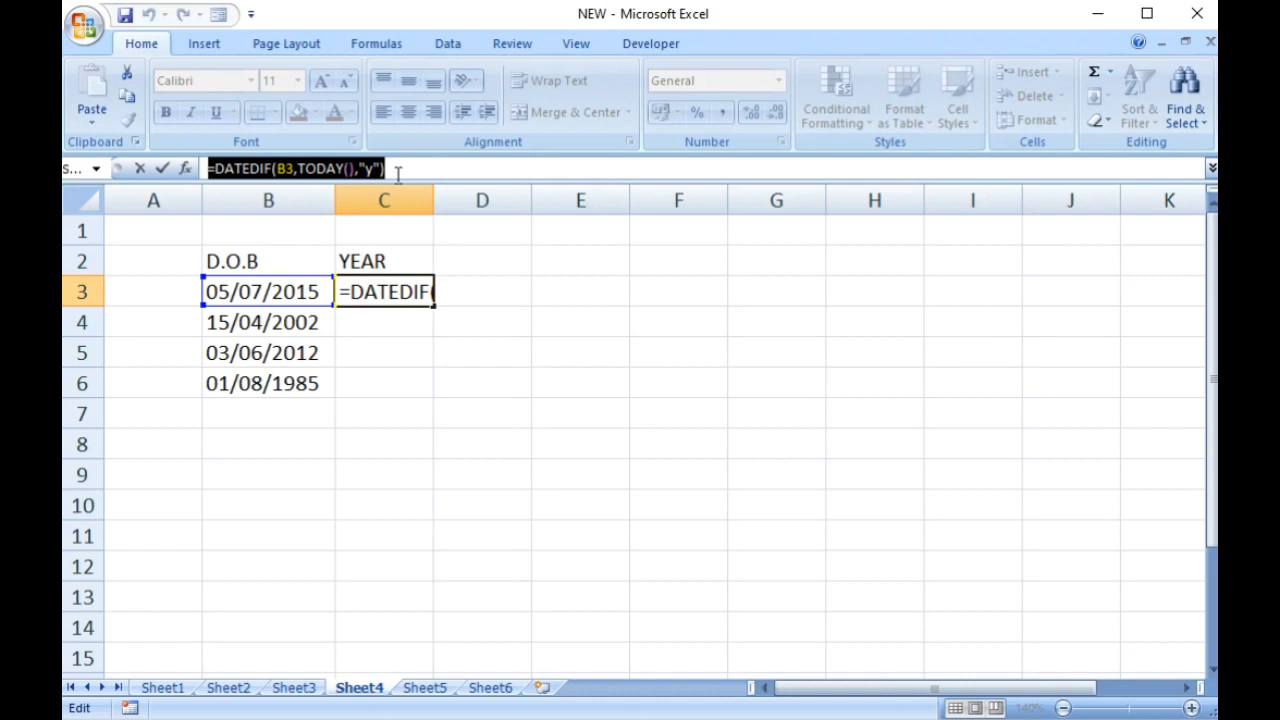
click(403, 330)
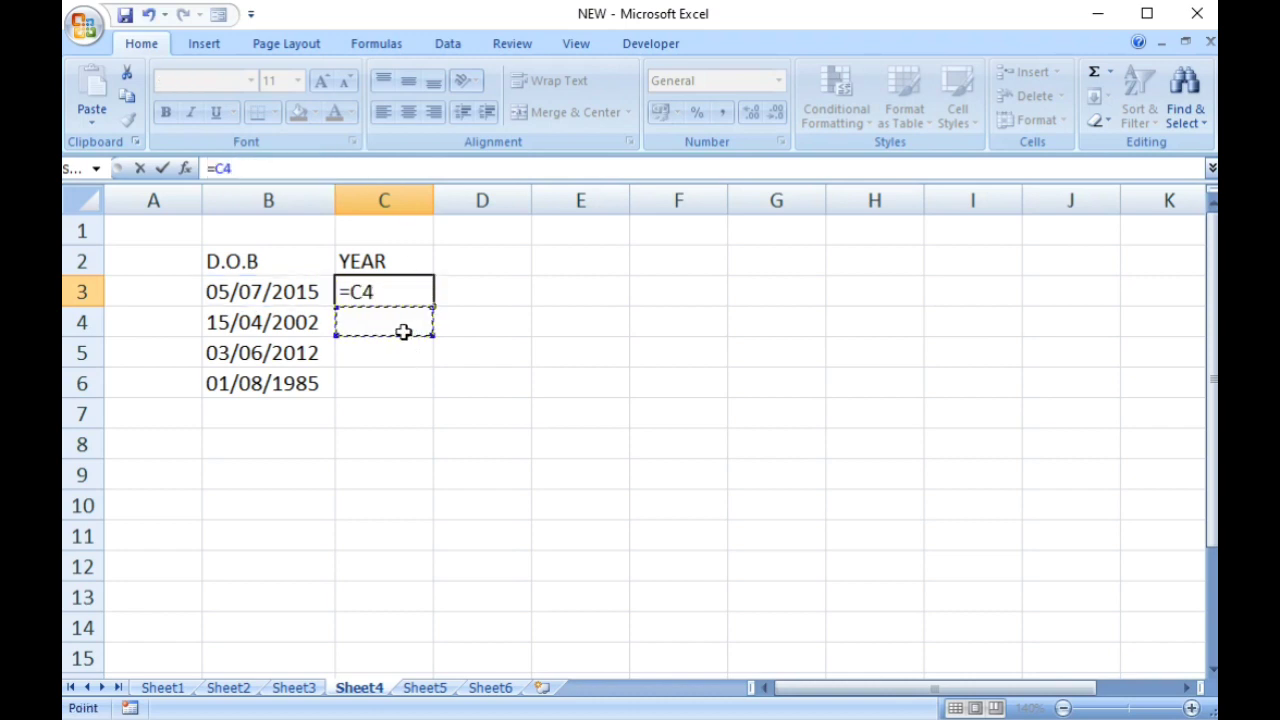
key(ctrl+z)
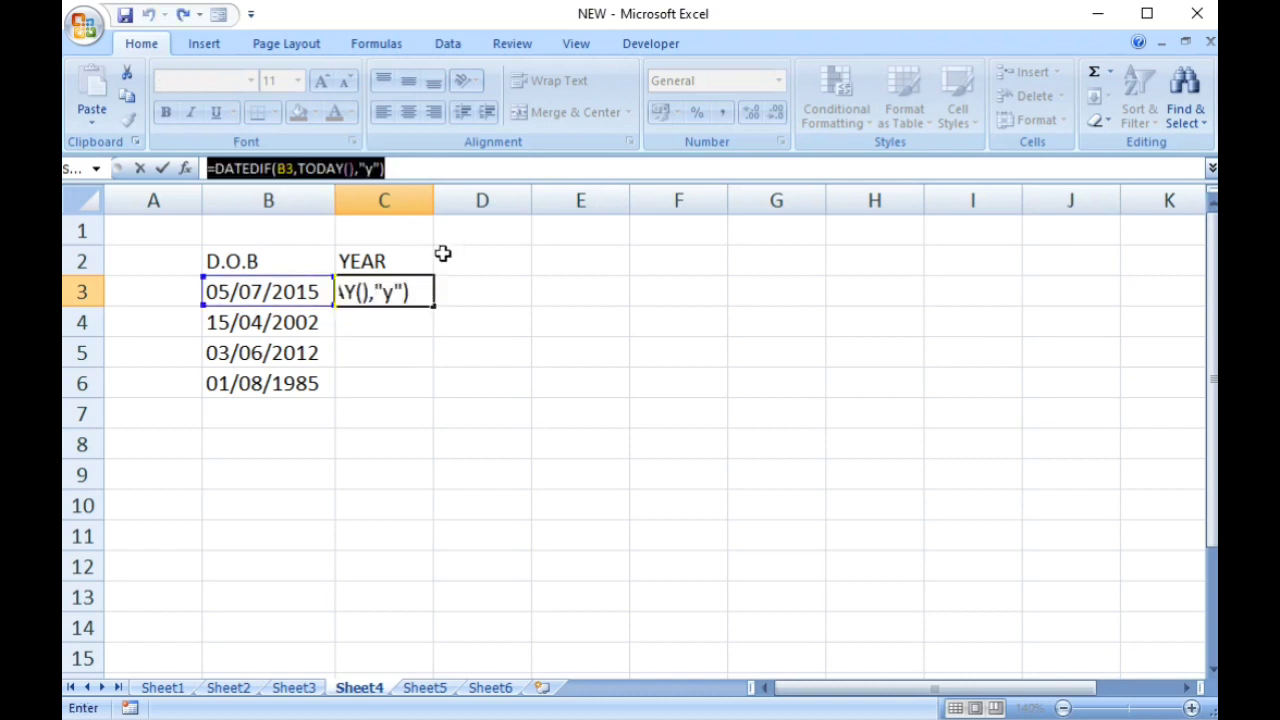
key(Return)
Step: Fill the DATEDIF formula from C3 down the YEAR column to C7 and clear the surplus cell C7
click(420, 294)
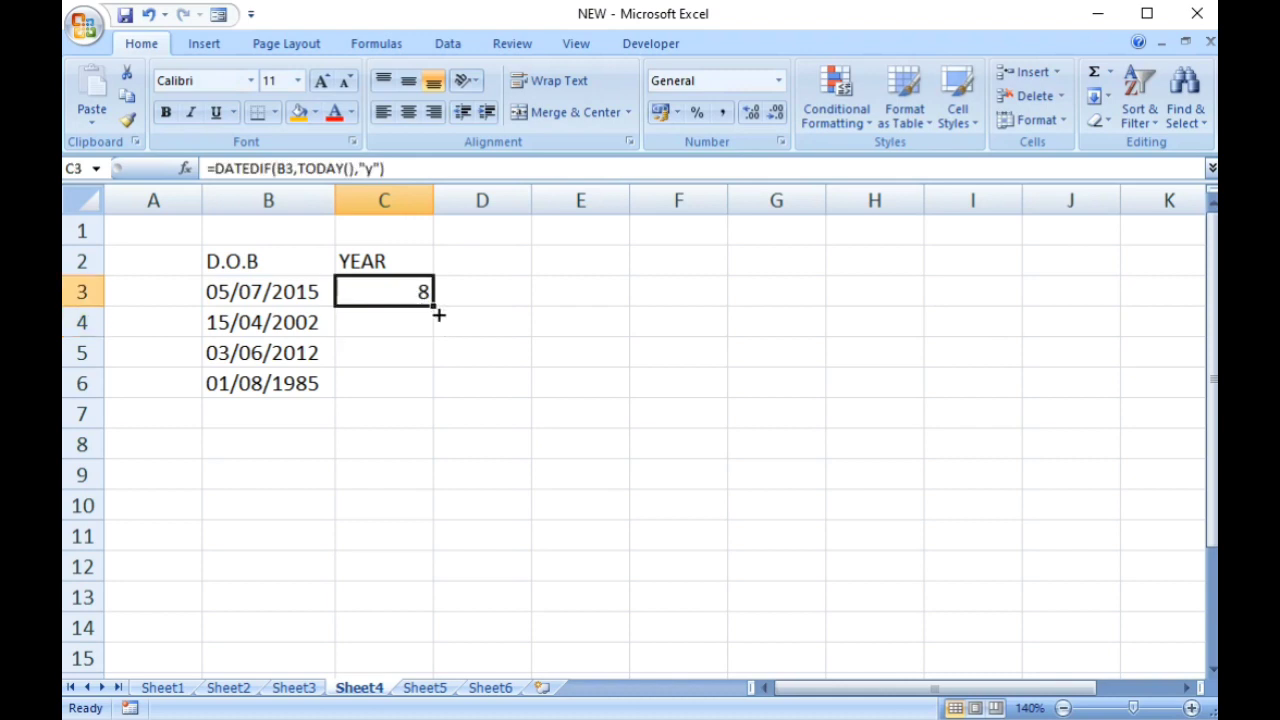
drag(436, 310, 446, 431)
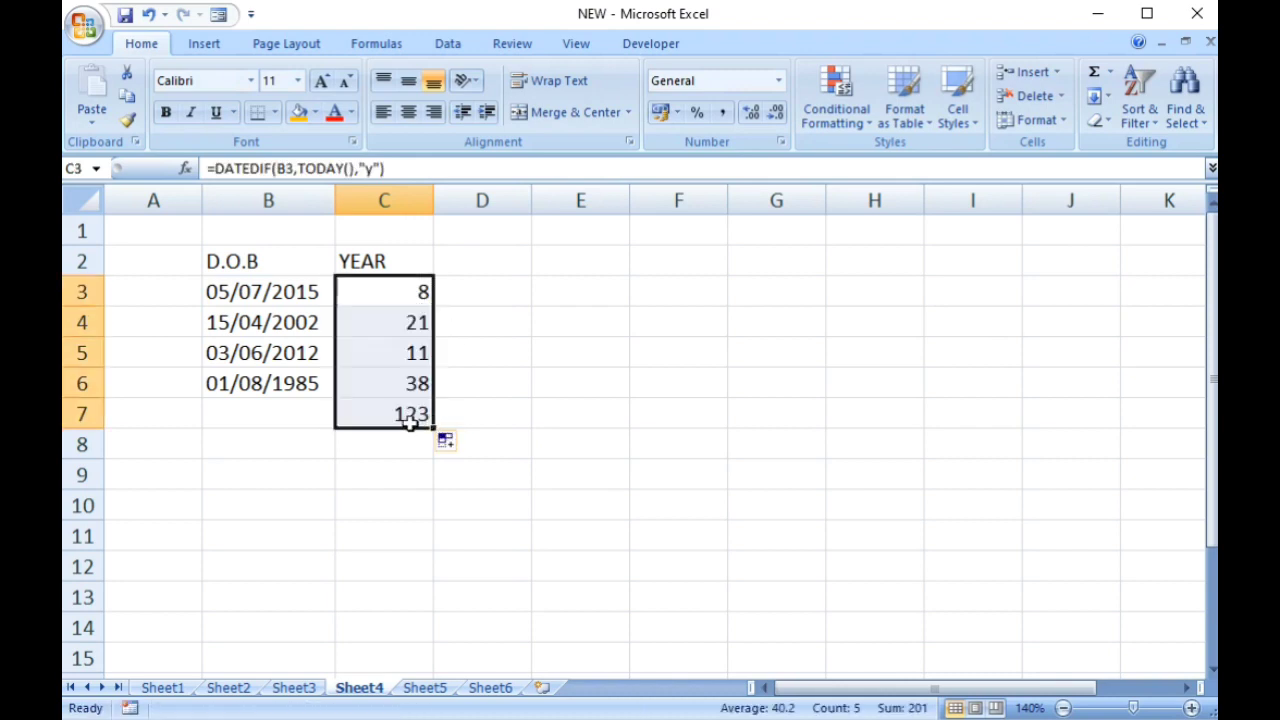
click(408, 421)
key(Delete)
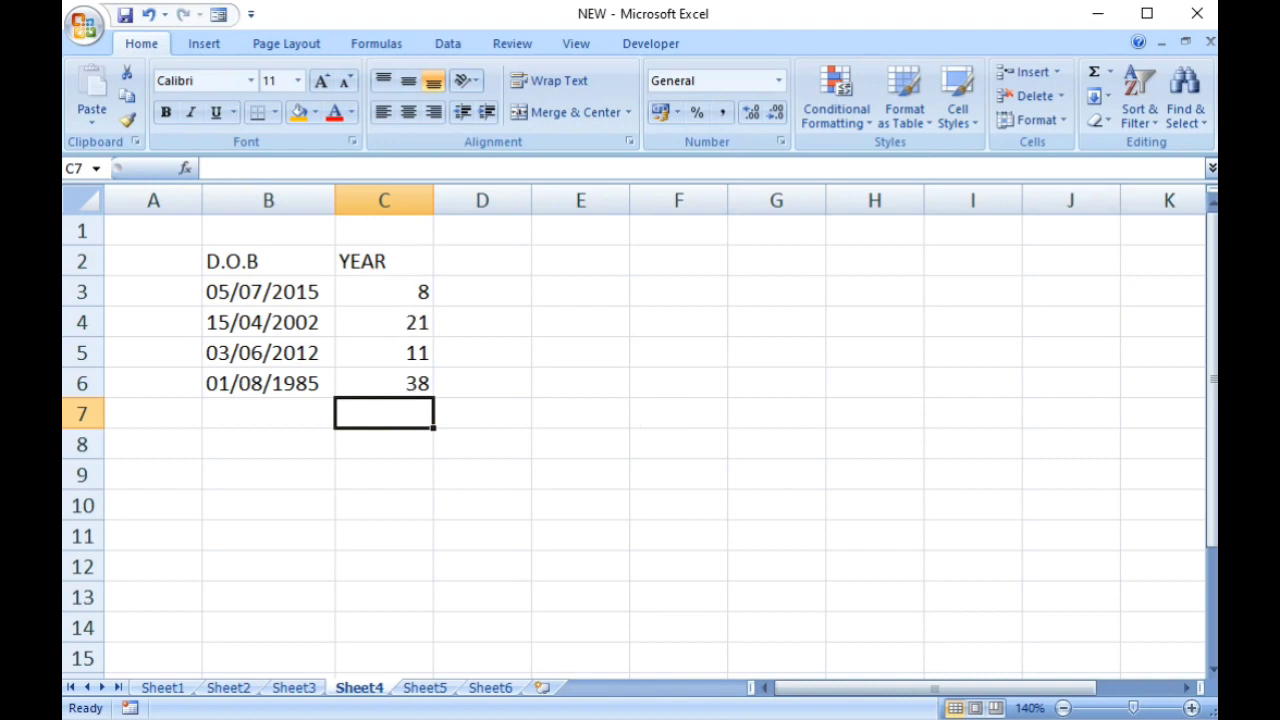
Step: Switch to Sheet5 and select the list of names in C5:C10
click(425, 688)
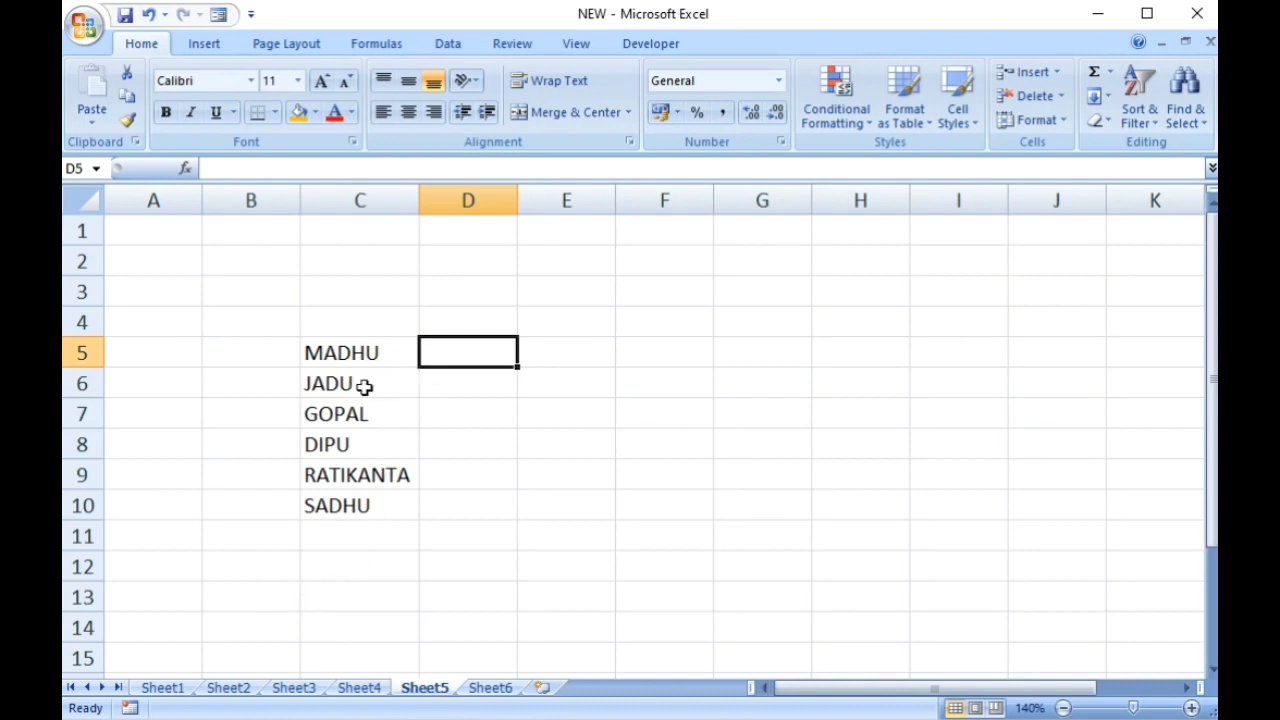
drag(368, 365, 369, 504)
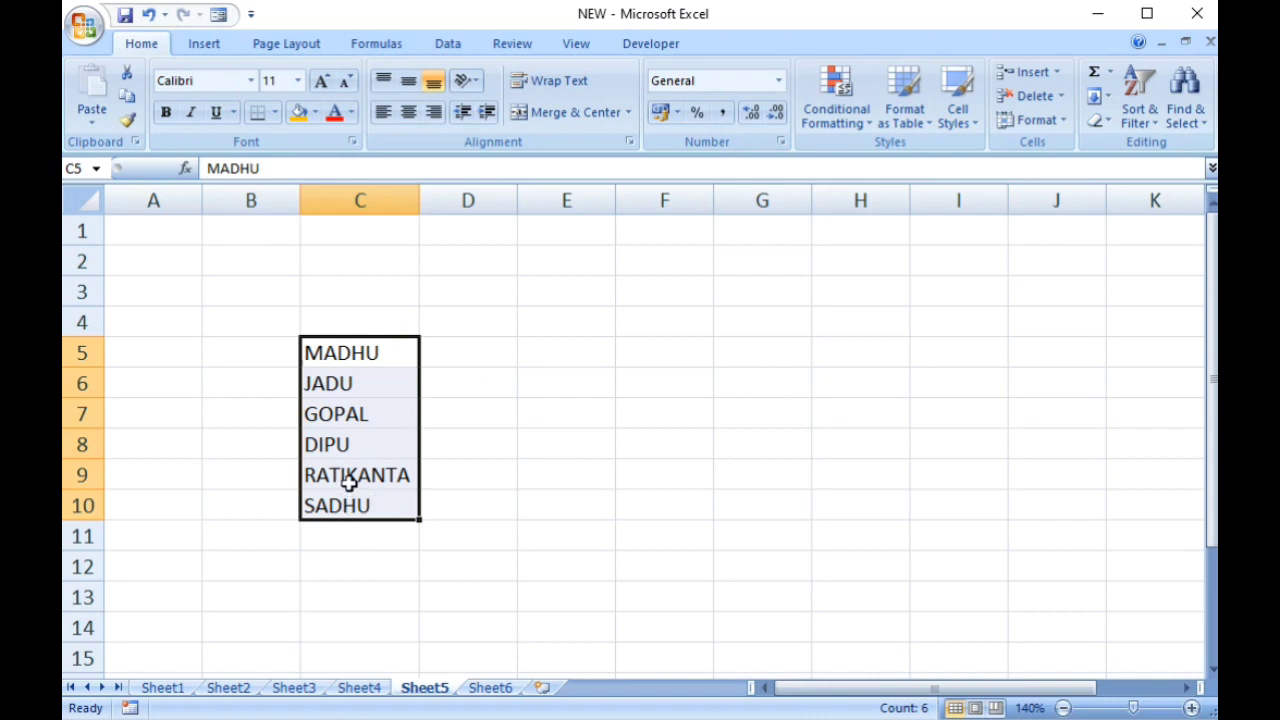
Step: Try entering the list's last name manually in D5 and filling it down to D11, and clear those cells again
click(490, 357)
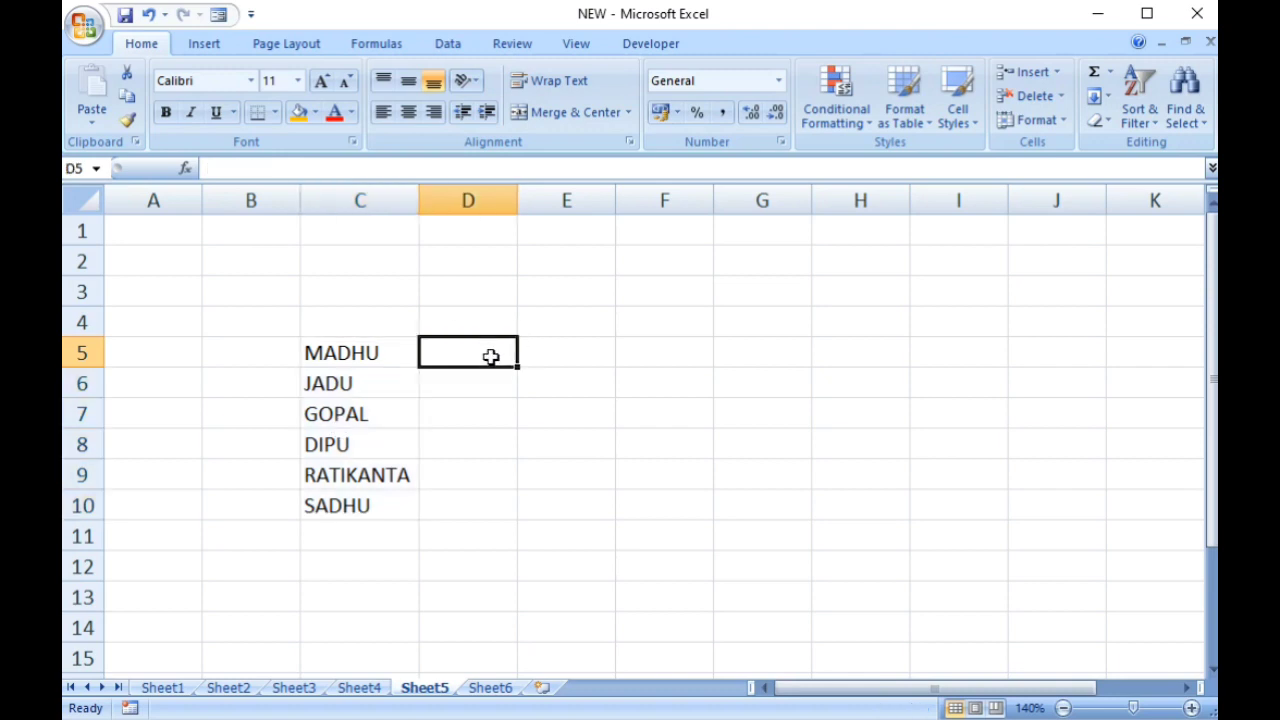
text(sadhu)
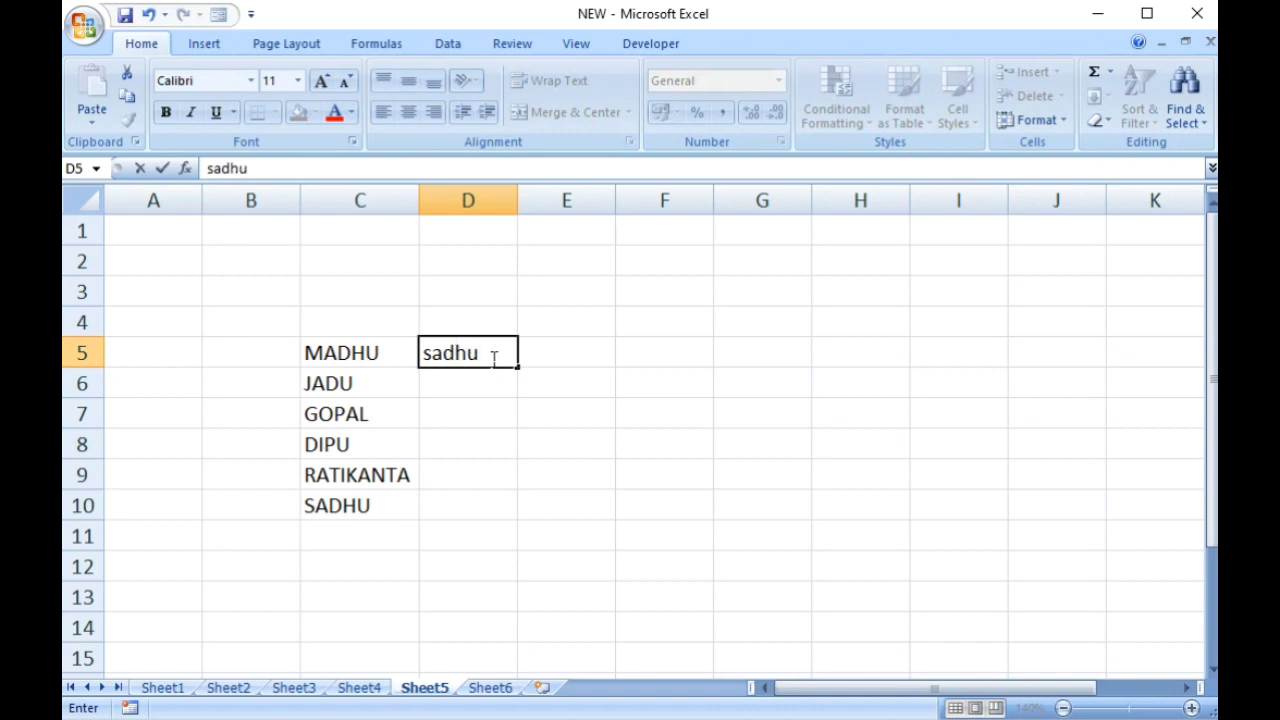
key(Return)
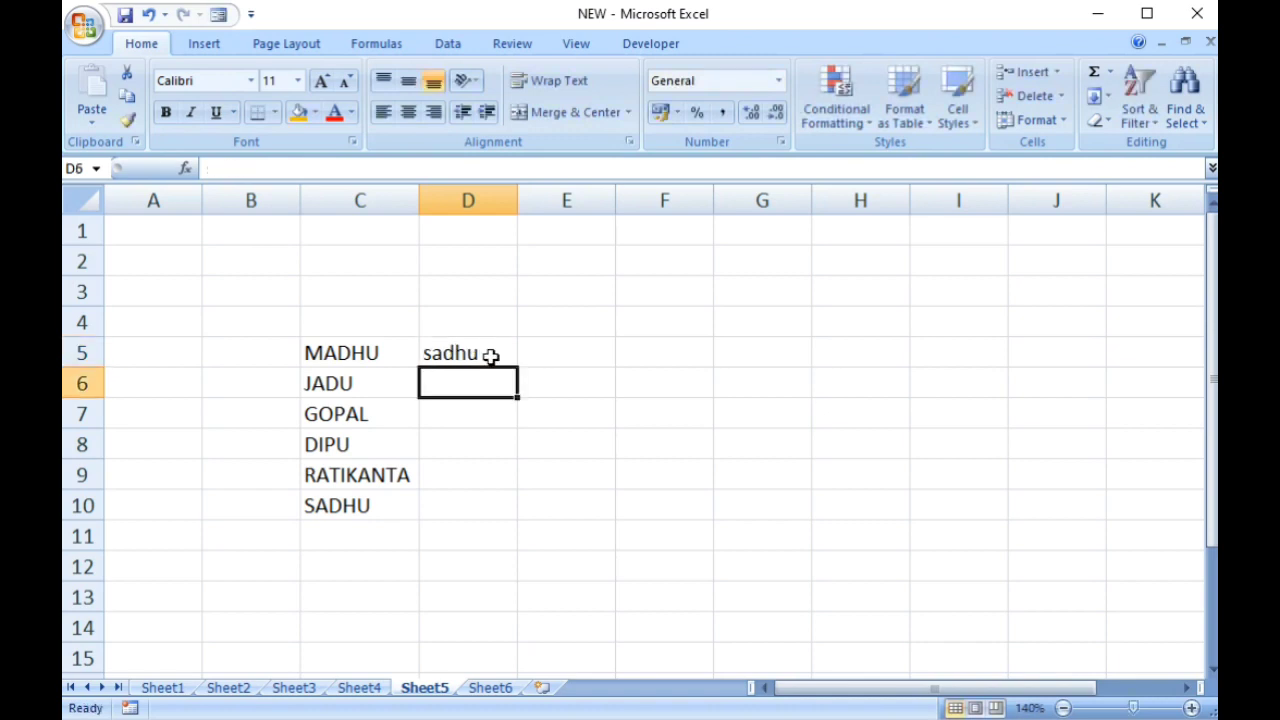
click(490, 356)
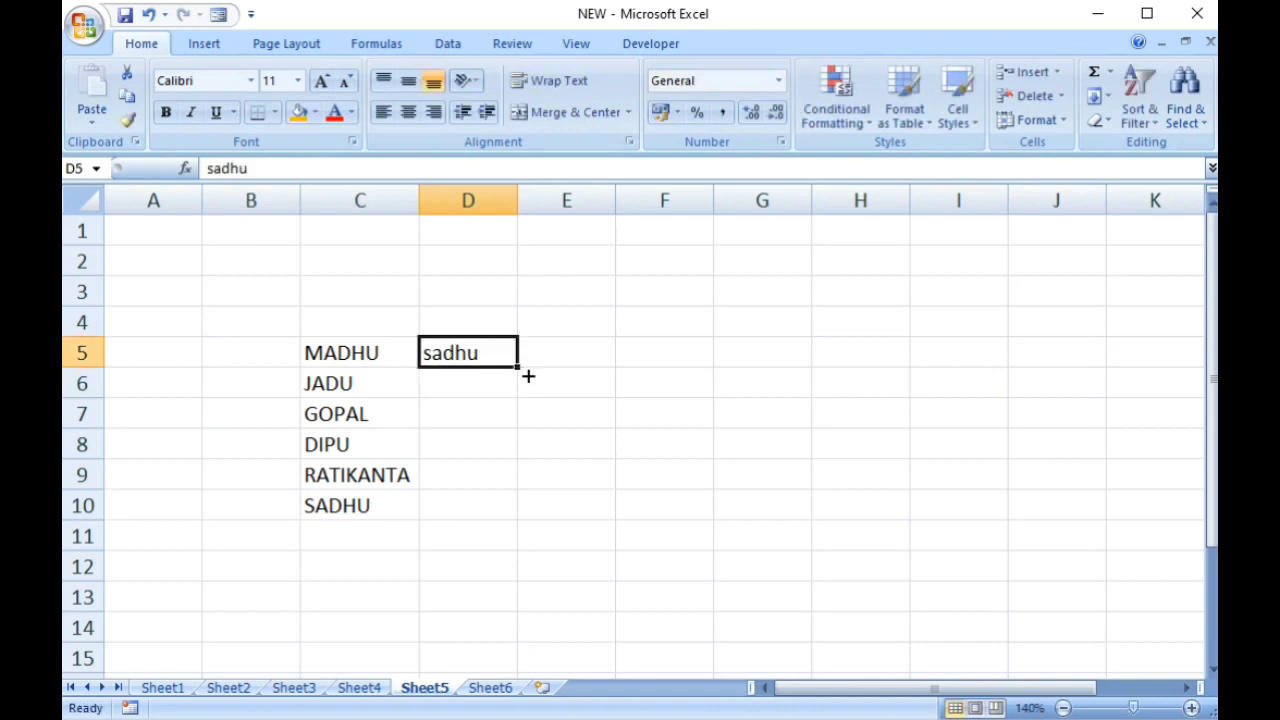
drag(519, 369, 533, 553)
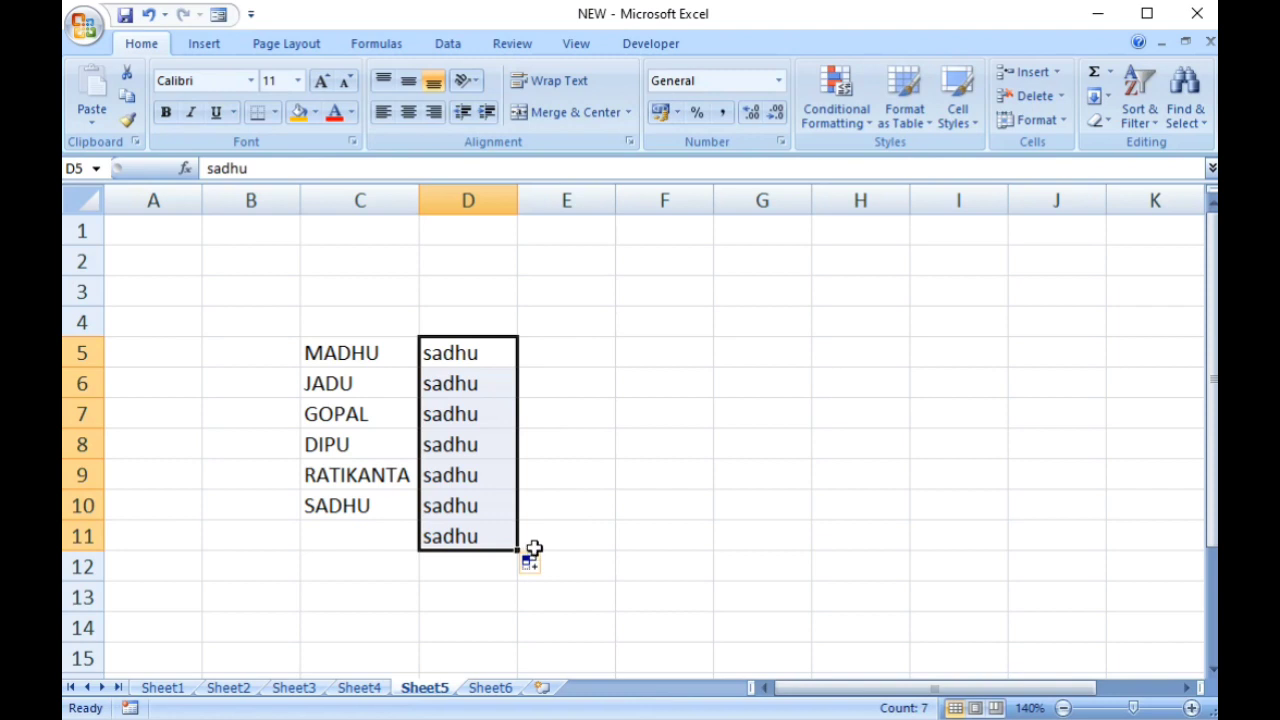
key(Delete)
Step: Enter the formula =INDEX(C5:C10,ROWS(C5:C10)) in D5 to return the last name in the list
click(485, 363)
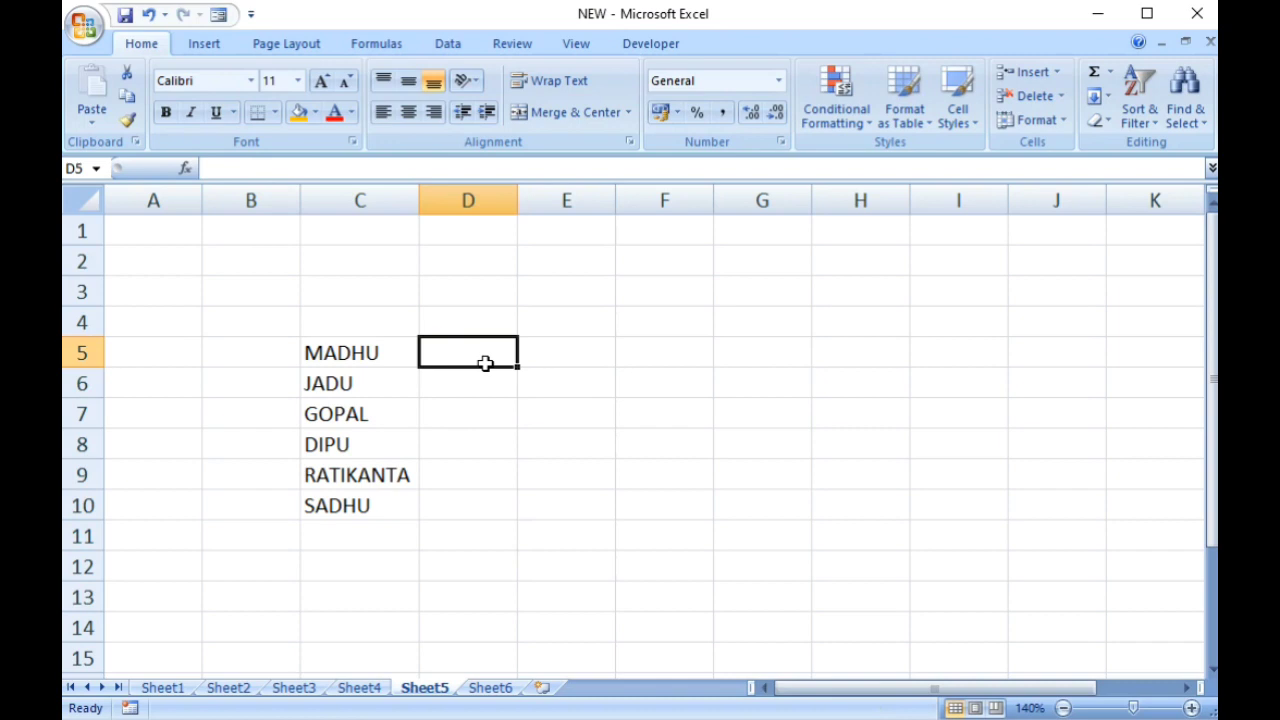
text(=in)
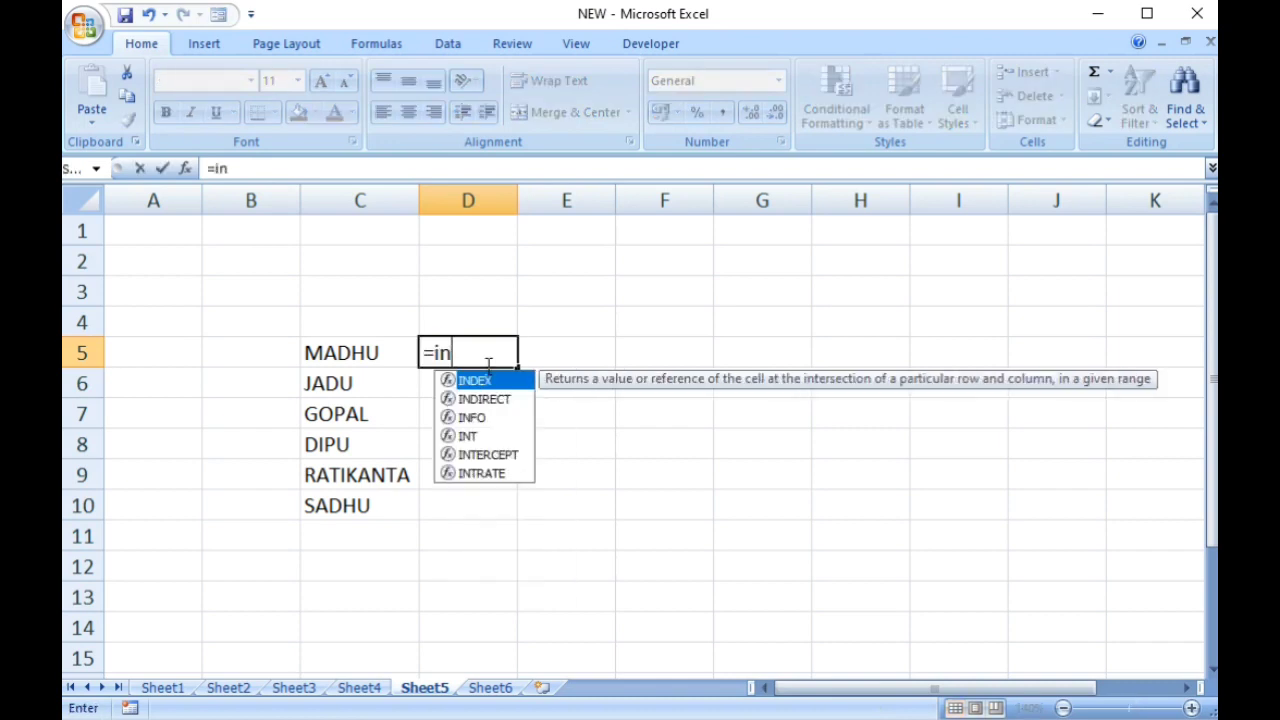
text(de)
key(Tab)
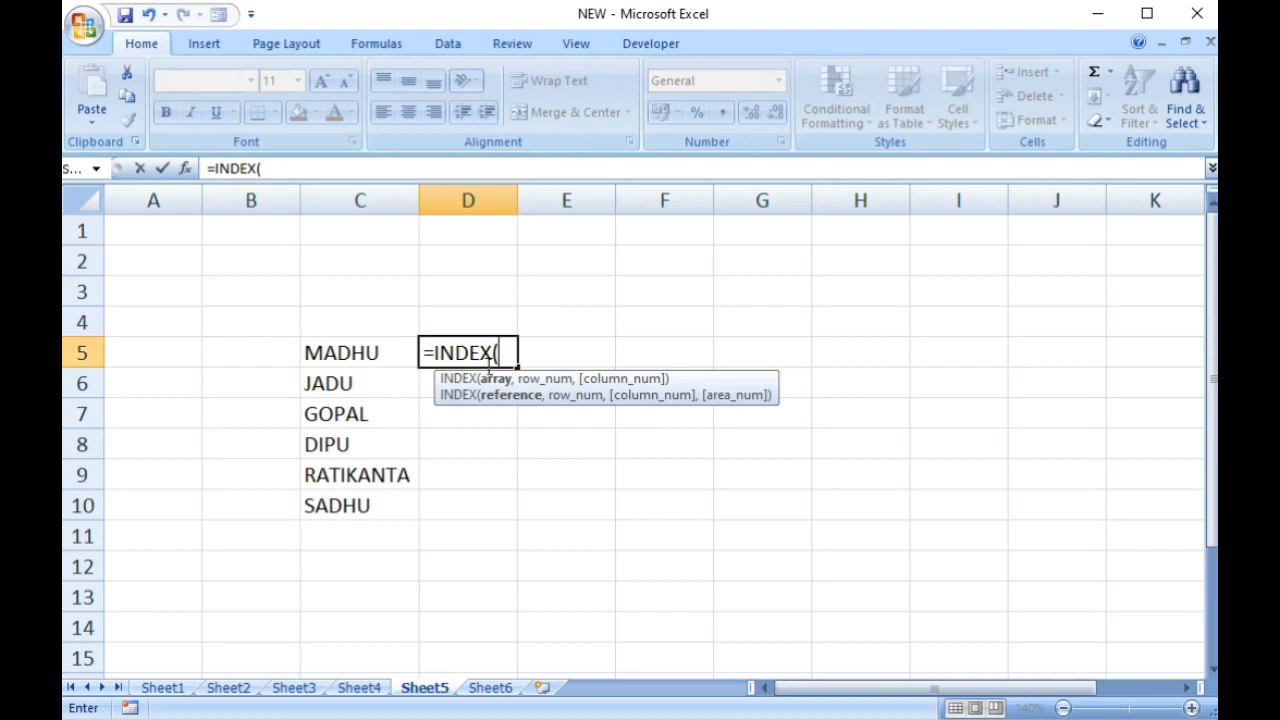
drag(345, 360, 372, 503)
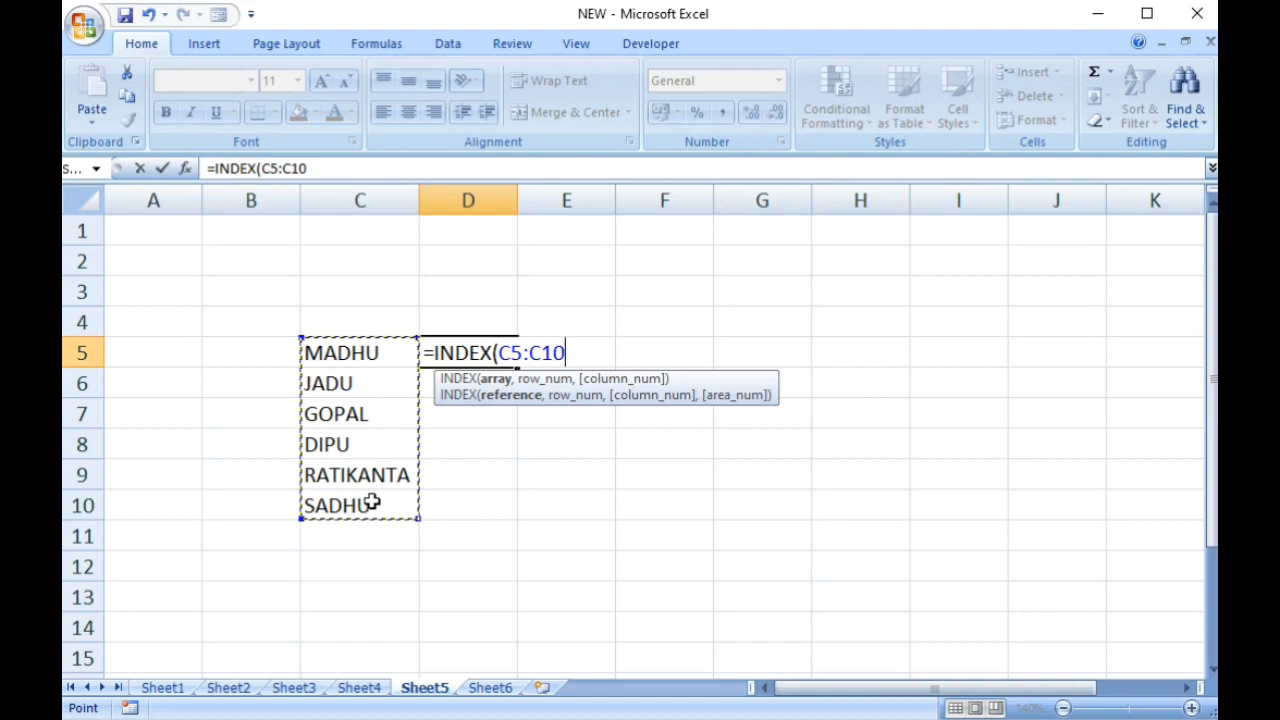
text(,r)
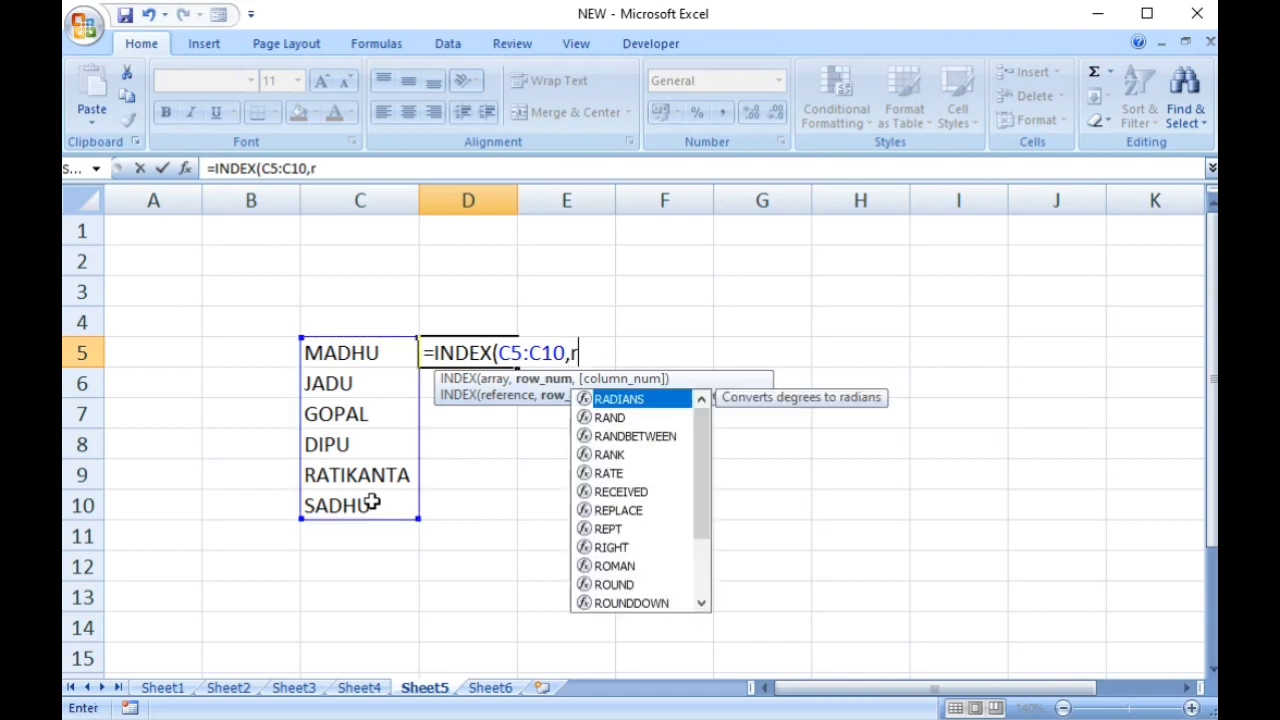
text(ows)
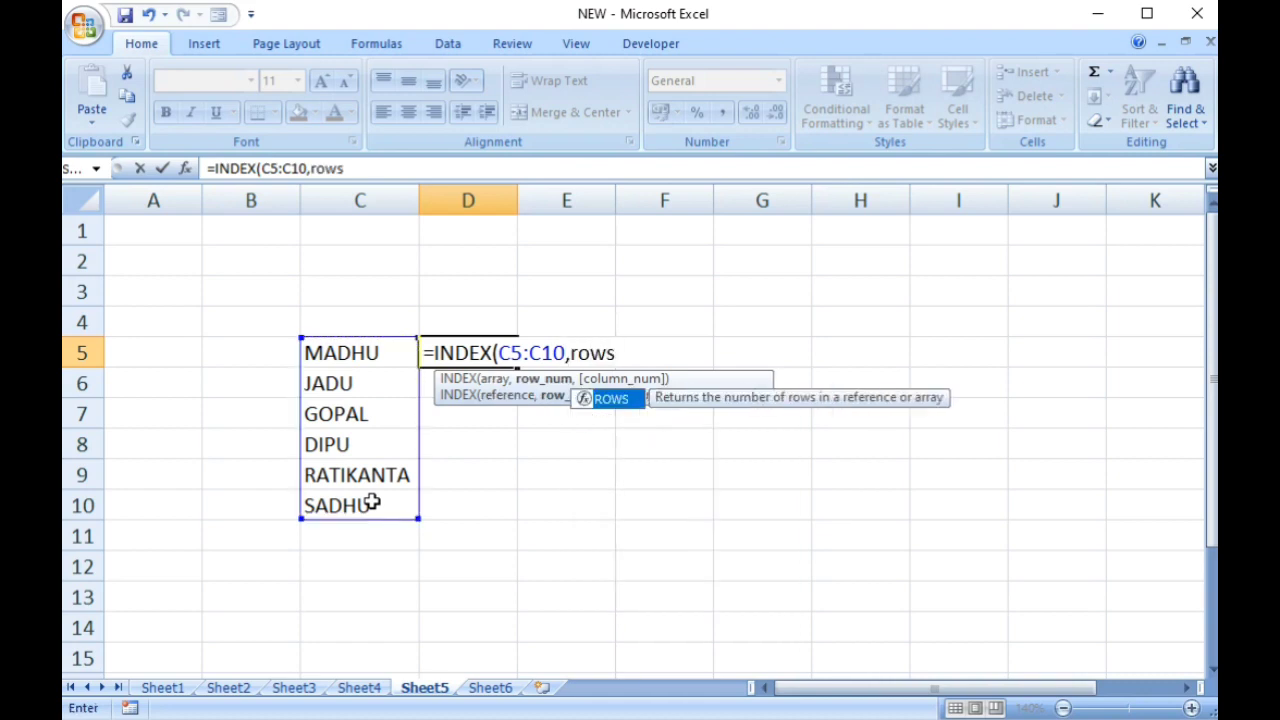
text(()
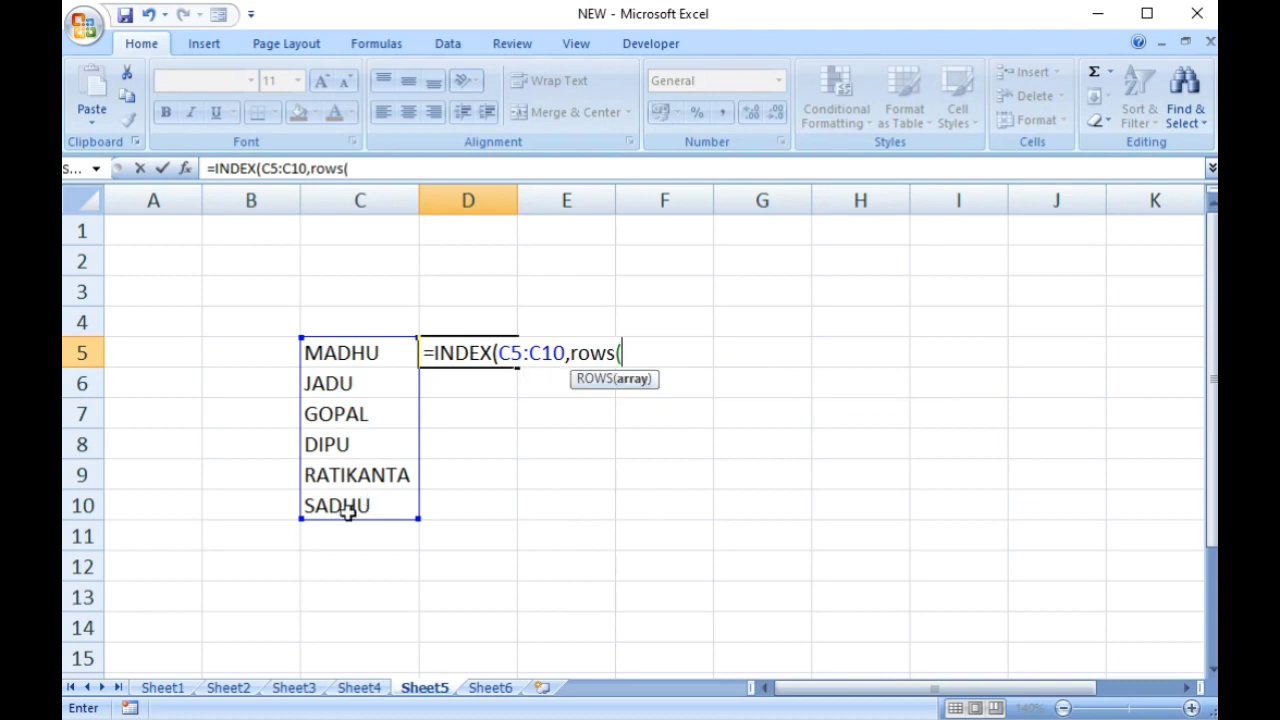
drag(346, 353, 396, 515)
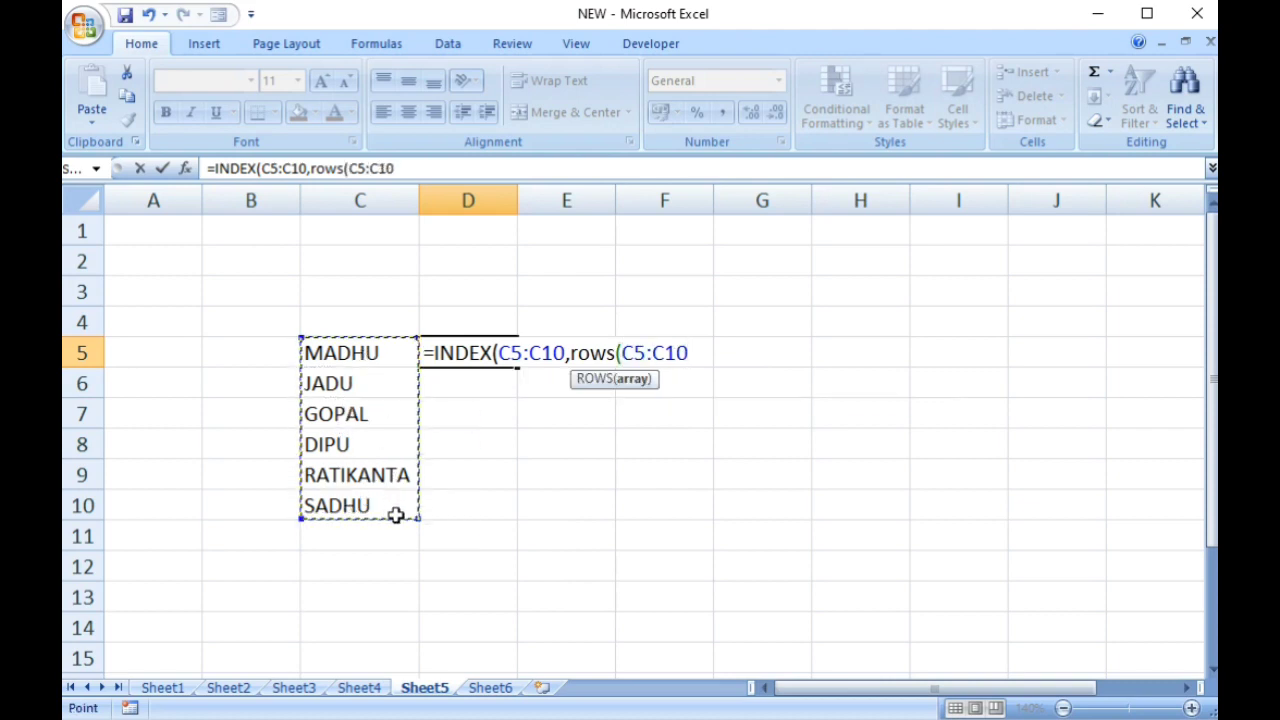
text()))
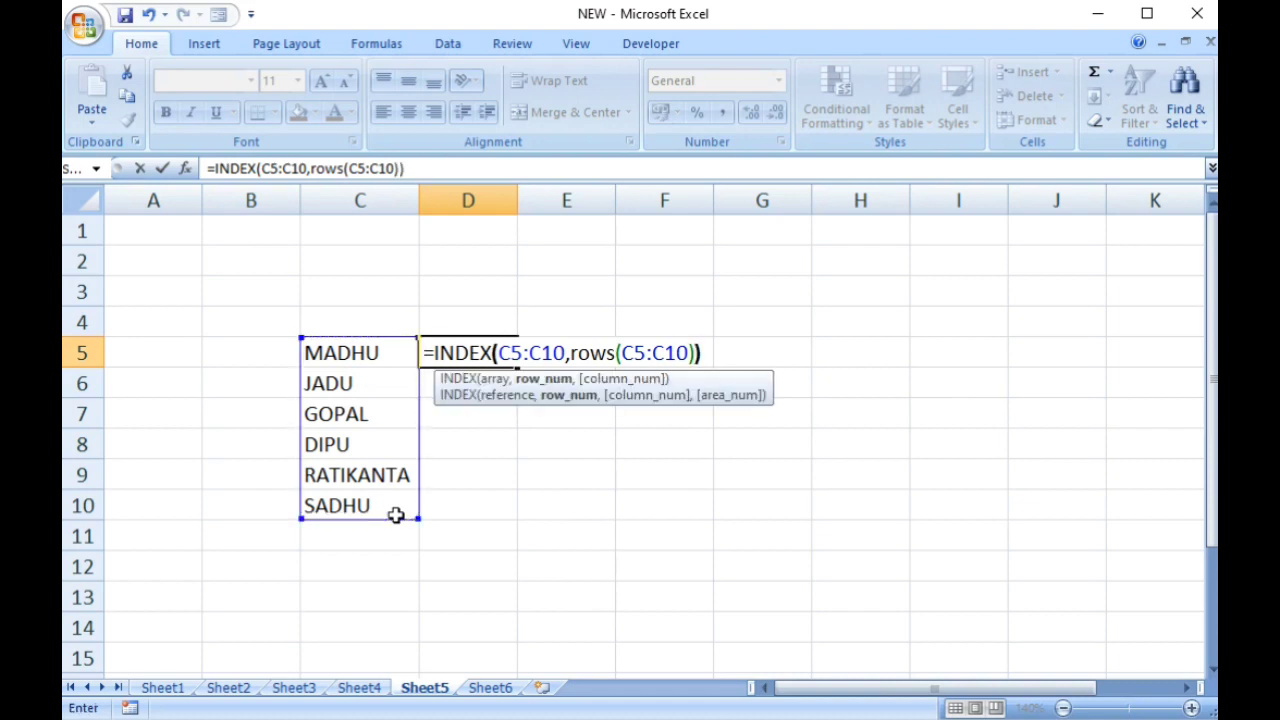
key(Return)
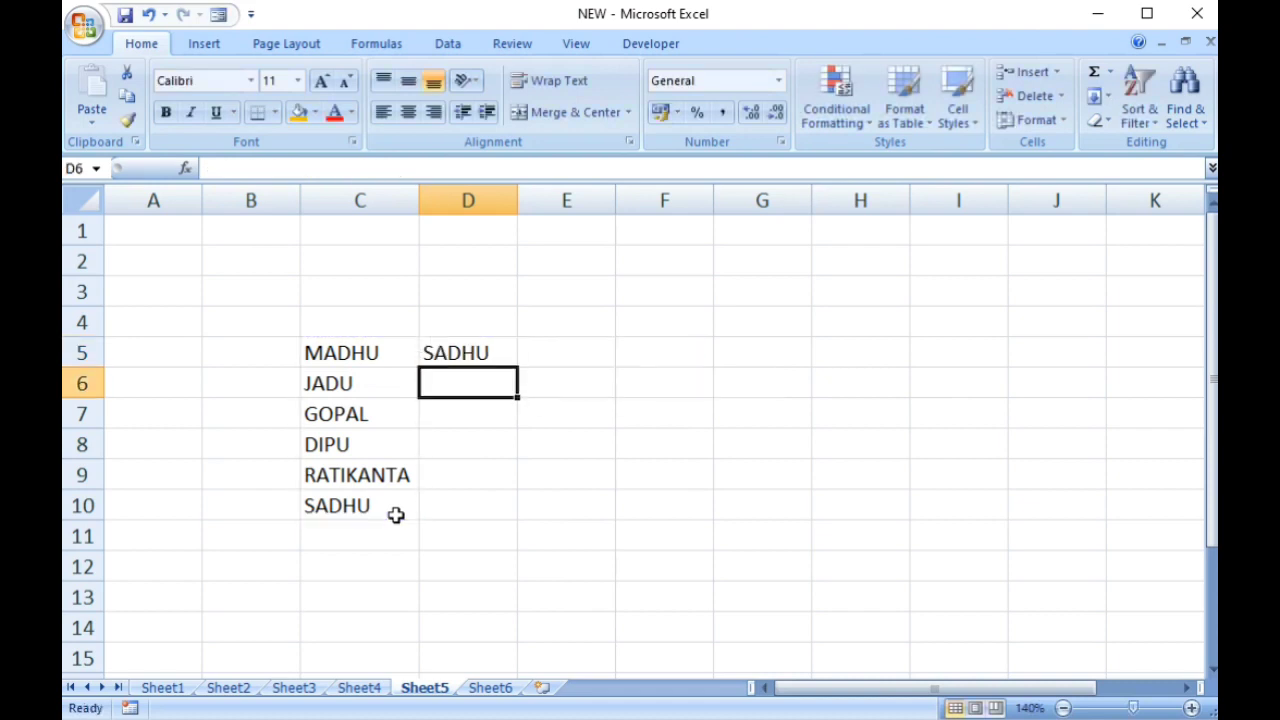
Step: Fill the INDEX formula from D5 down to D10 beside the name list
click(474, 364)
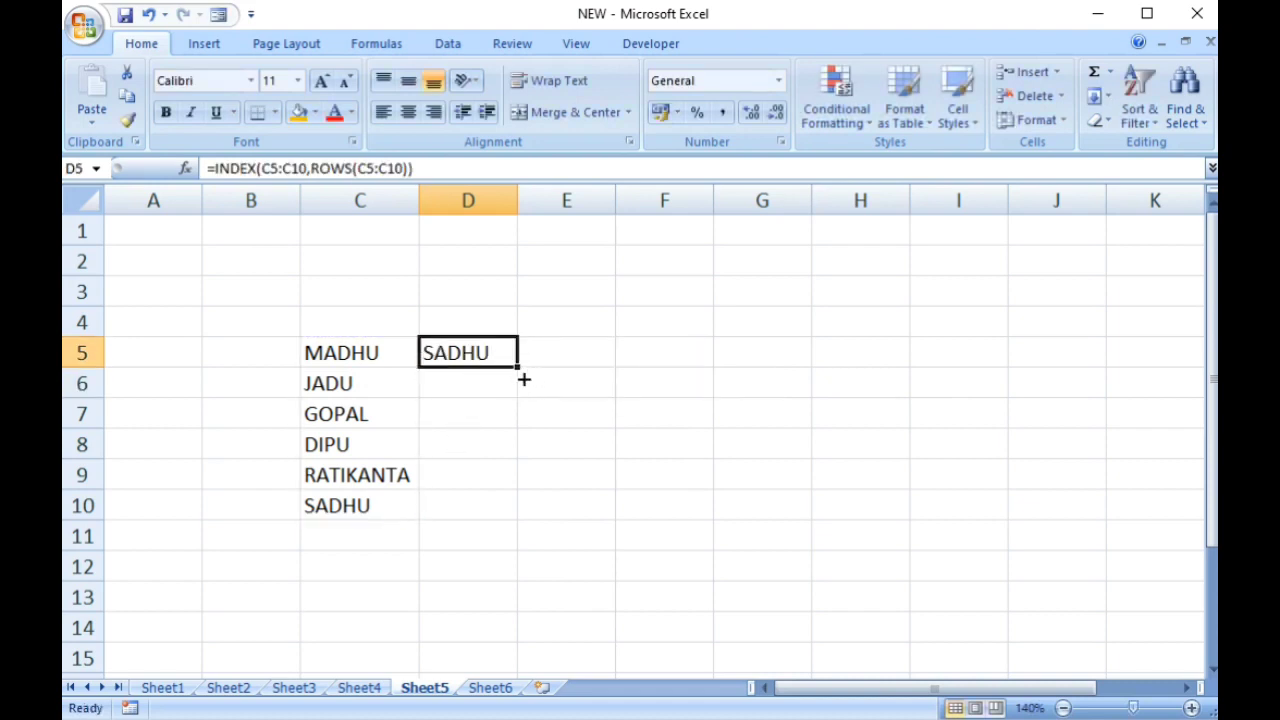
drag(524, 380, 524, 520)
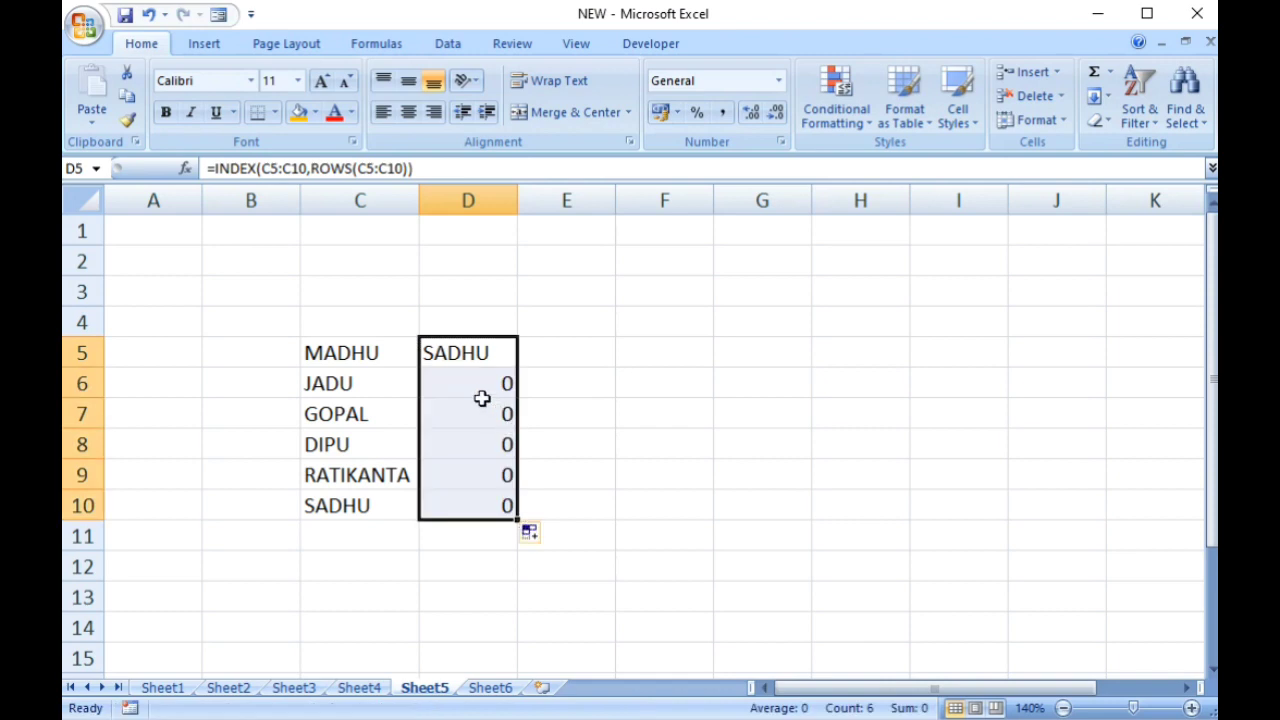
Step: Make the INDEX array reference in D5's formula absolute as $C$5:$C$10
click(489, 359)
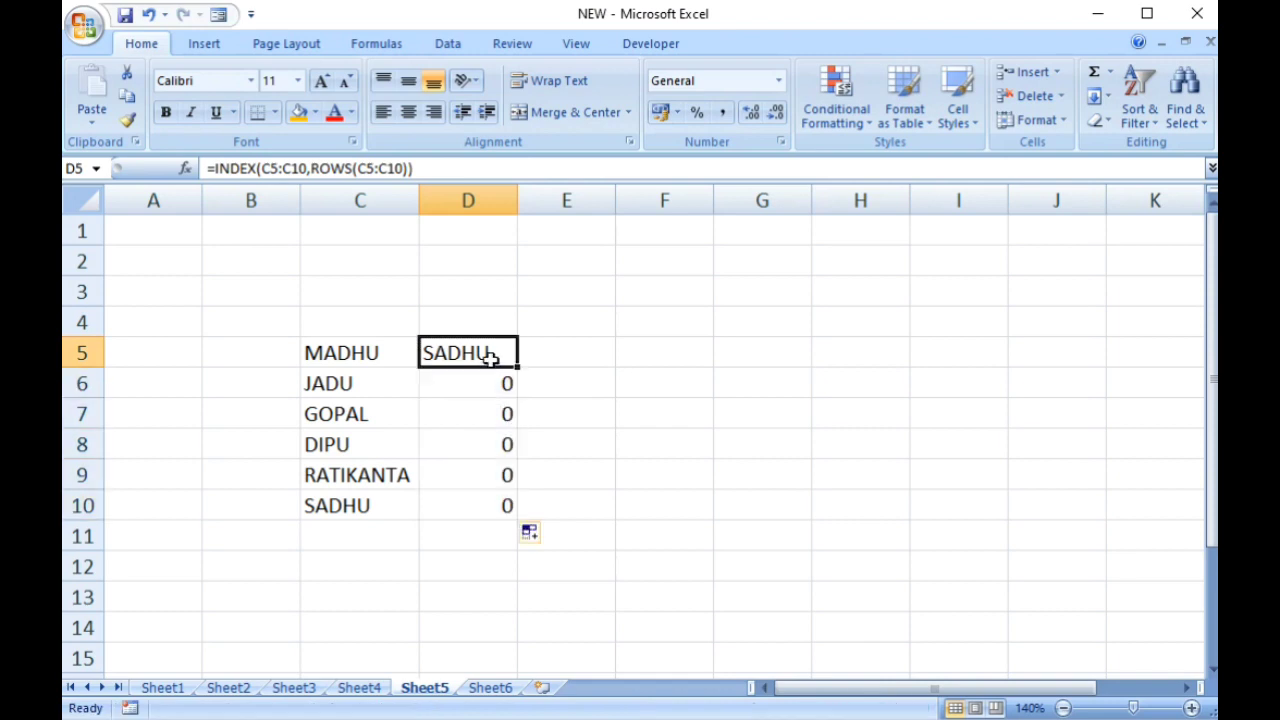
click(274, 168)
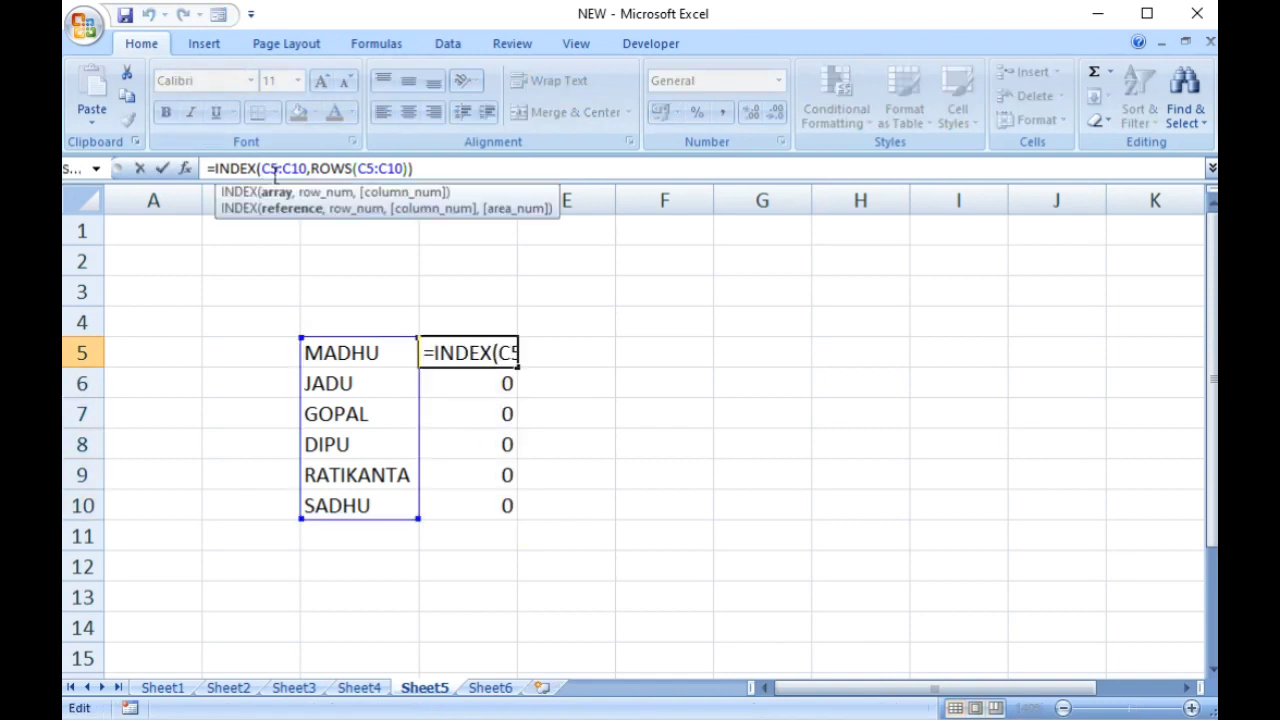
text($)
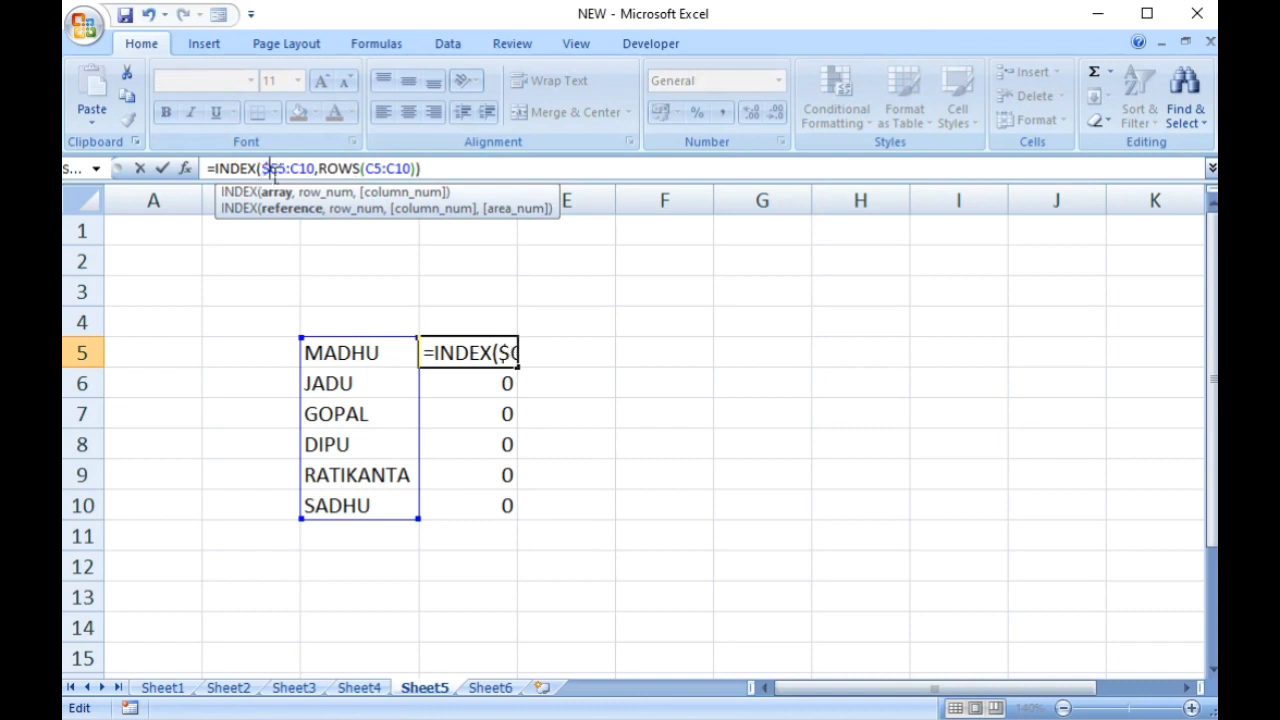
click(276, 168)
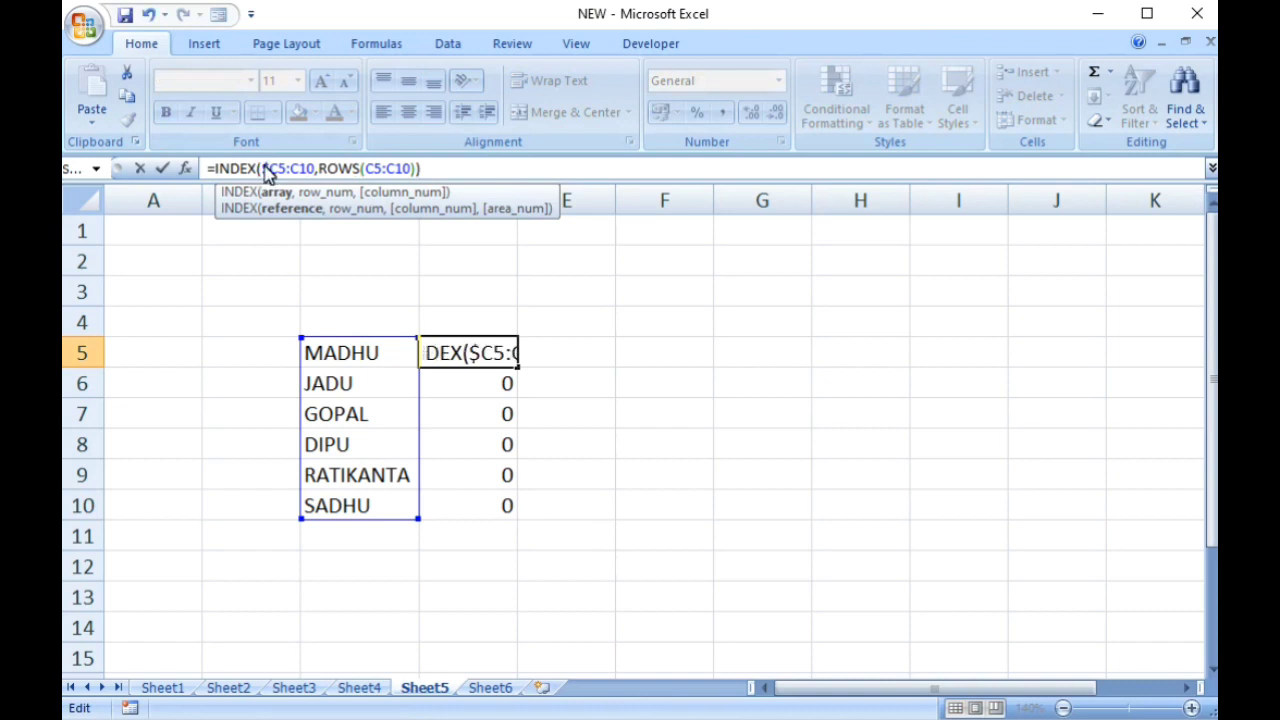
text($)
key(Right)
key(Right)
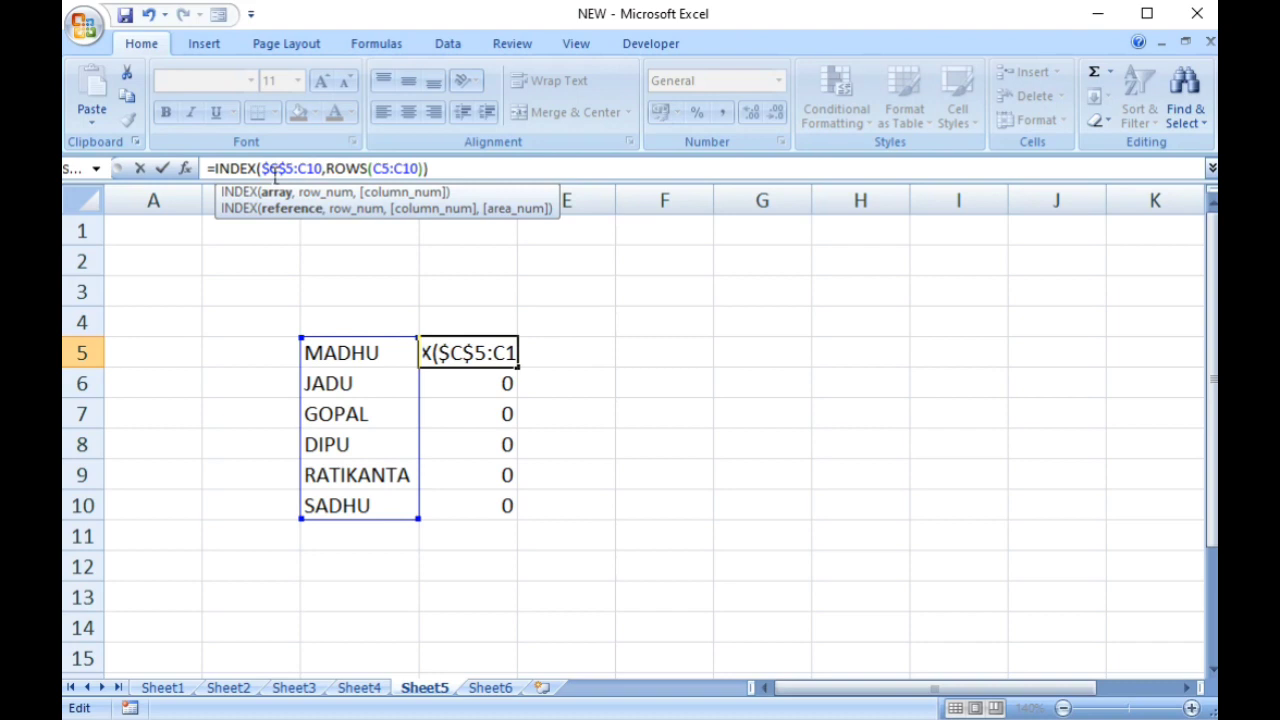
text($)
key(Right)
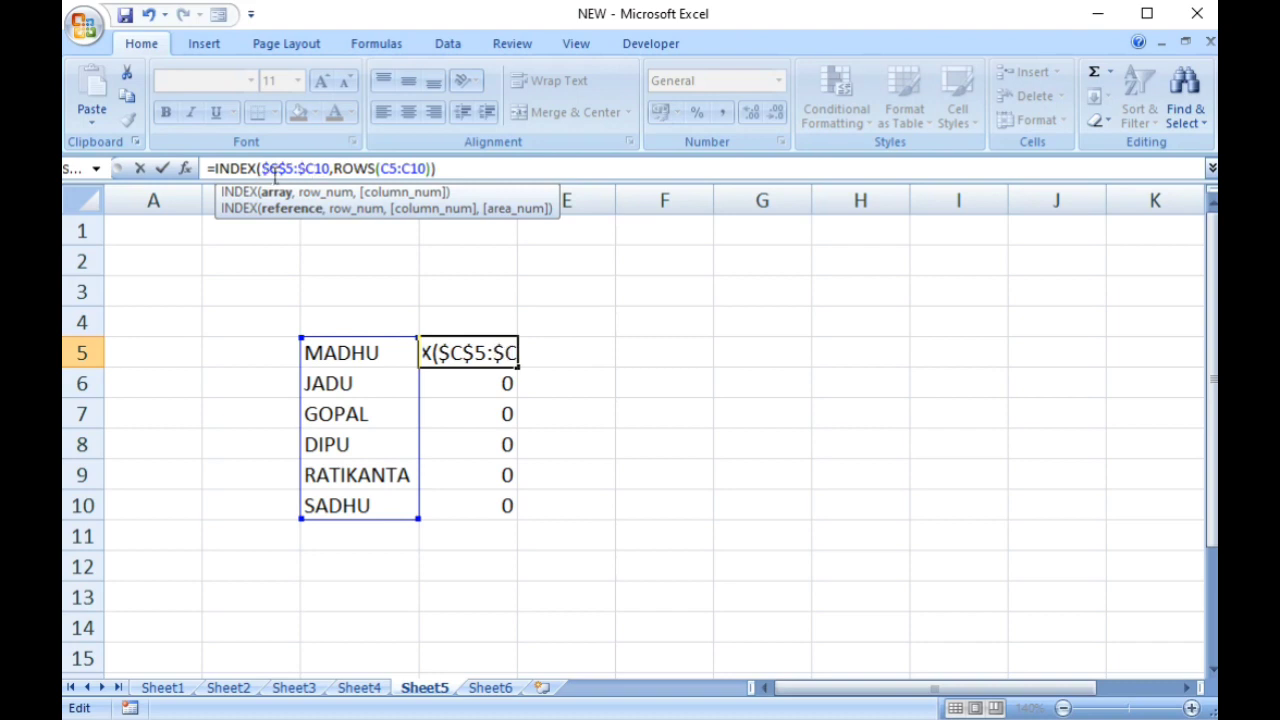
text($)
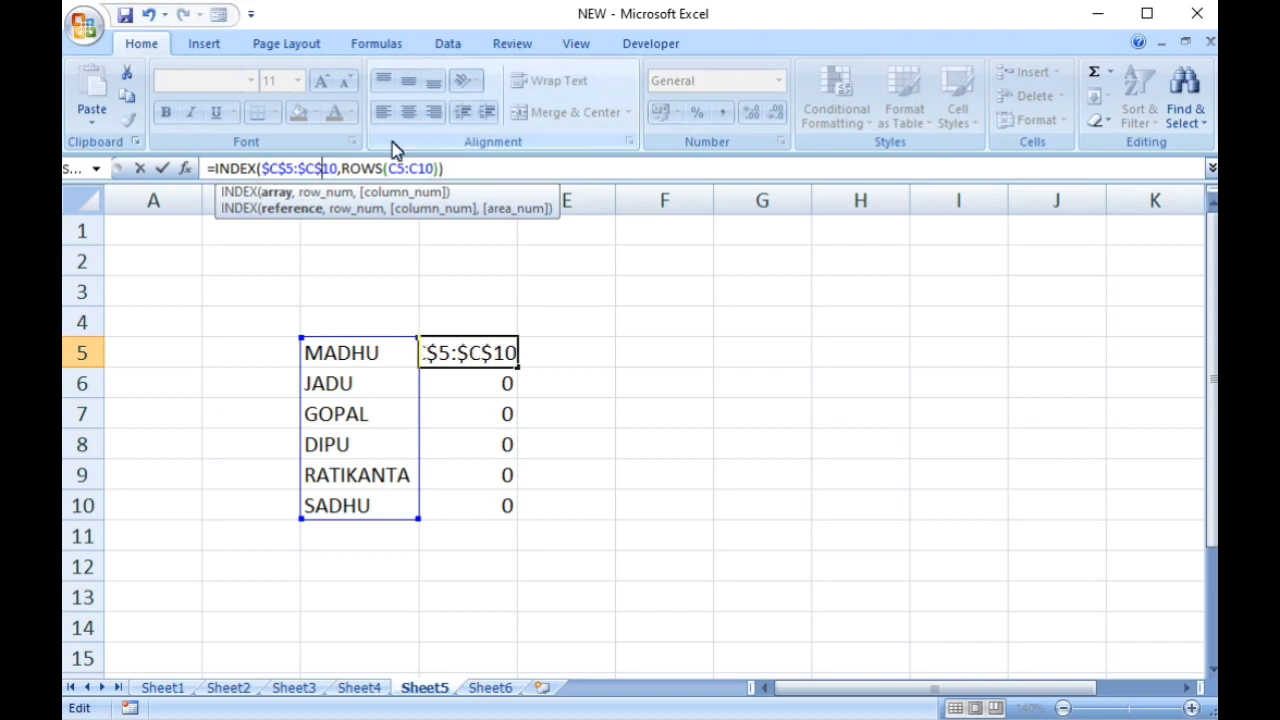
Step: Lock the end of the ROWS range in D5's formula so that it reads ROWS(C5:$C$10)
click(412, 172)
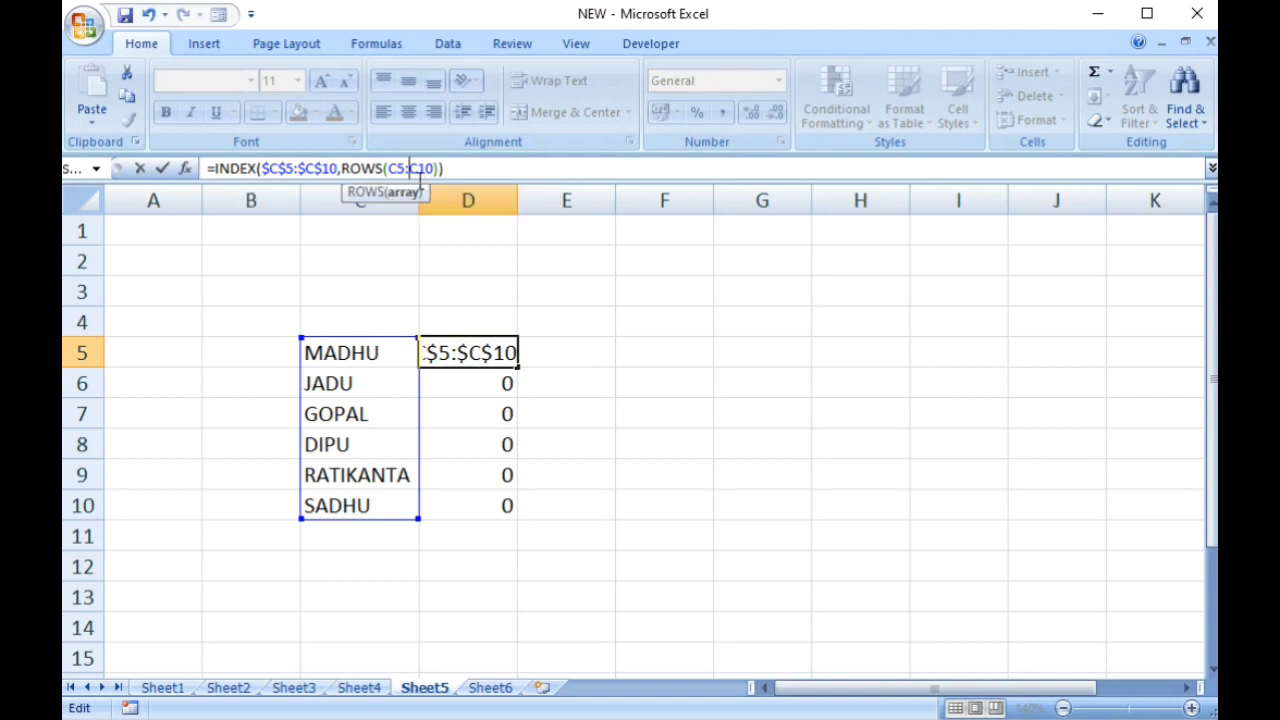
text($C)
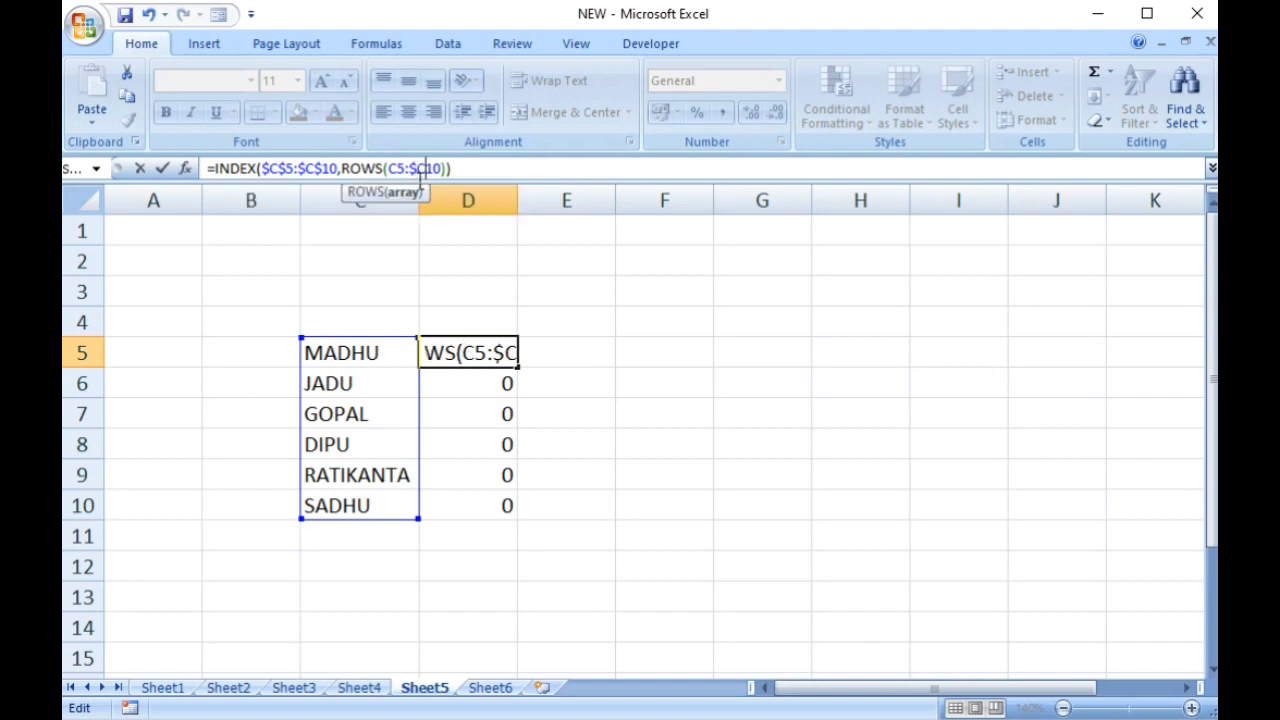
text($)
key(Return)
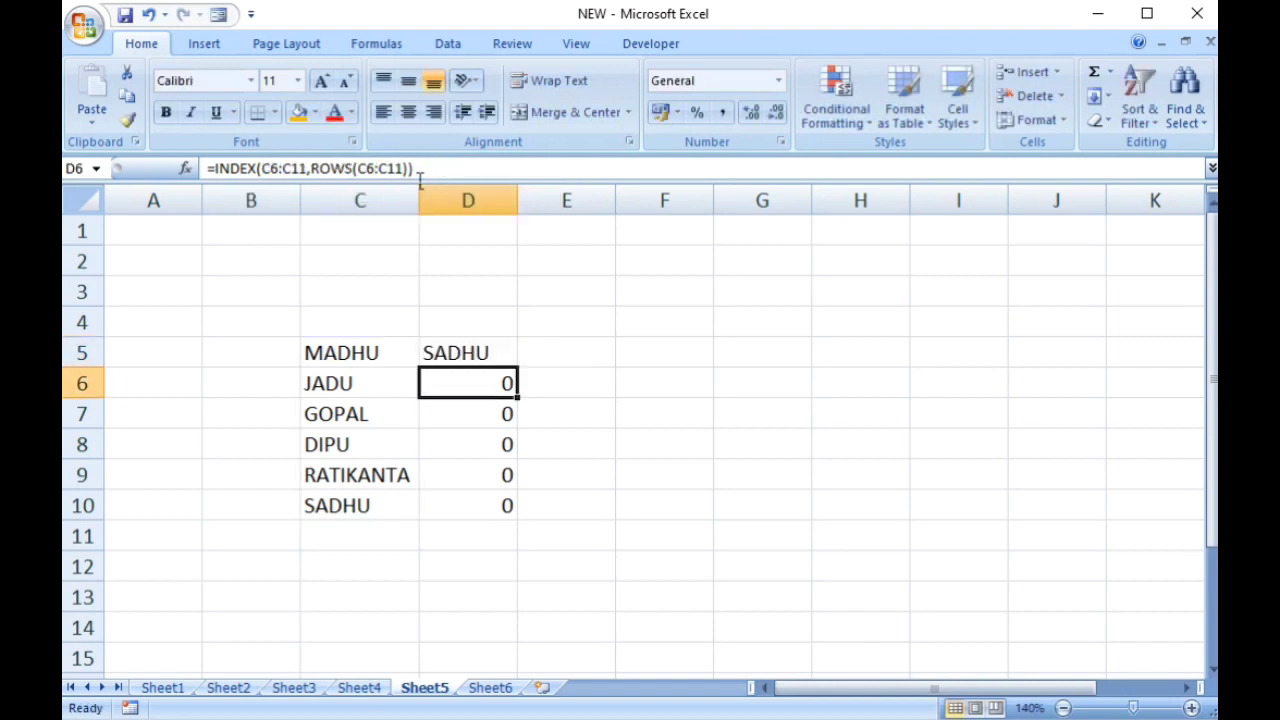
Step: Fill the corrected INDEX formula from D5 down to D11
click(482, 352)
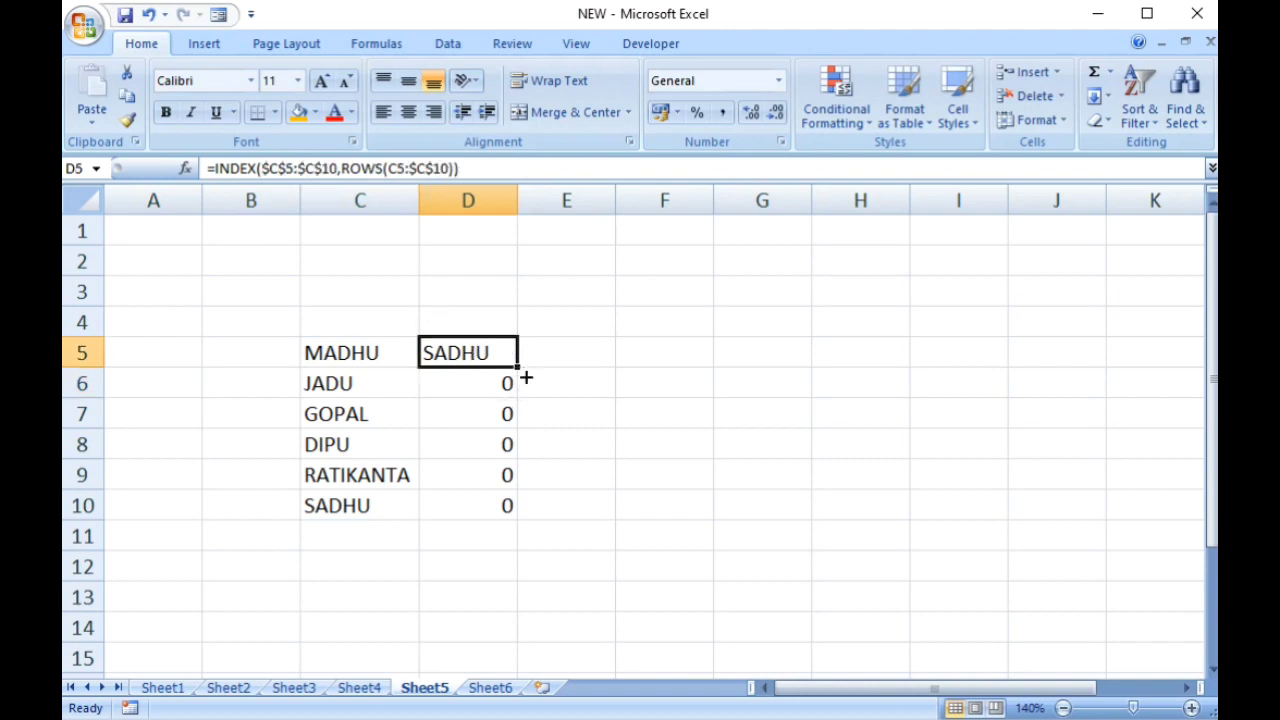
drag(522, 374, 527, 550)
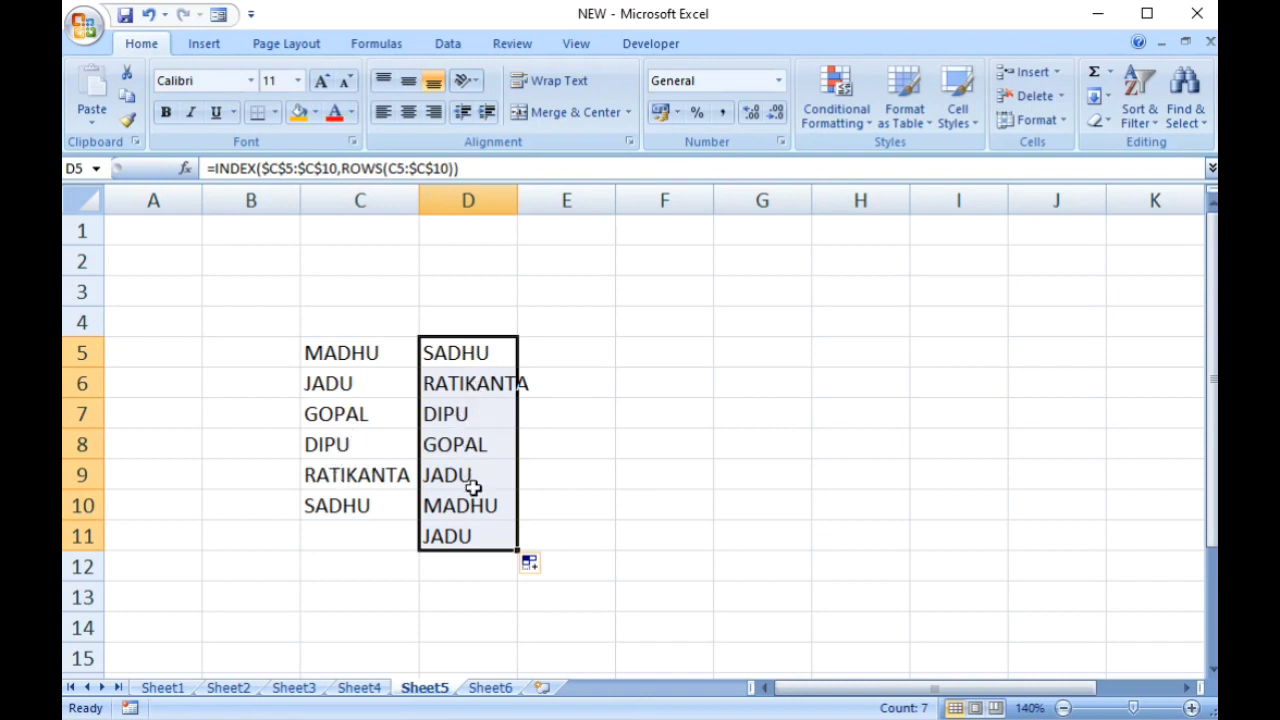
Step: Clear the surplus formula from D11 and autofit the width of column D to the names
click(480, 547)
key(Delete)
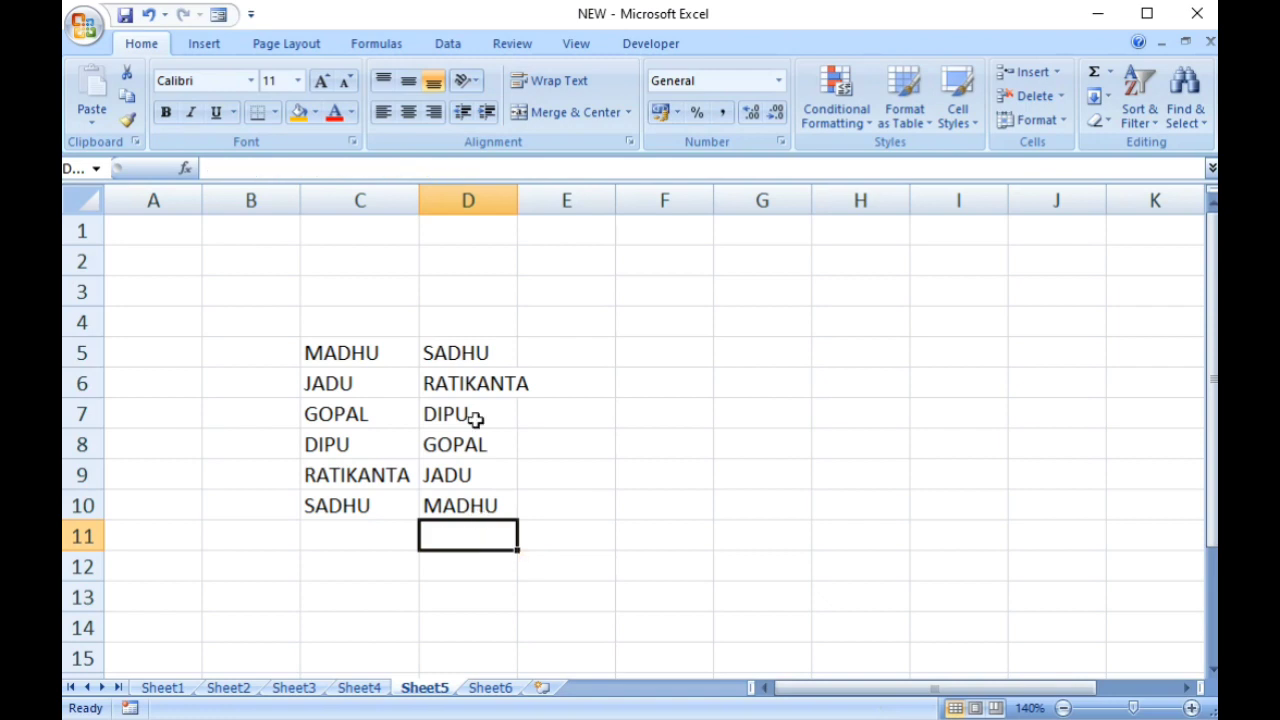
double_click(518, 206)
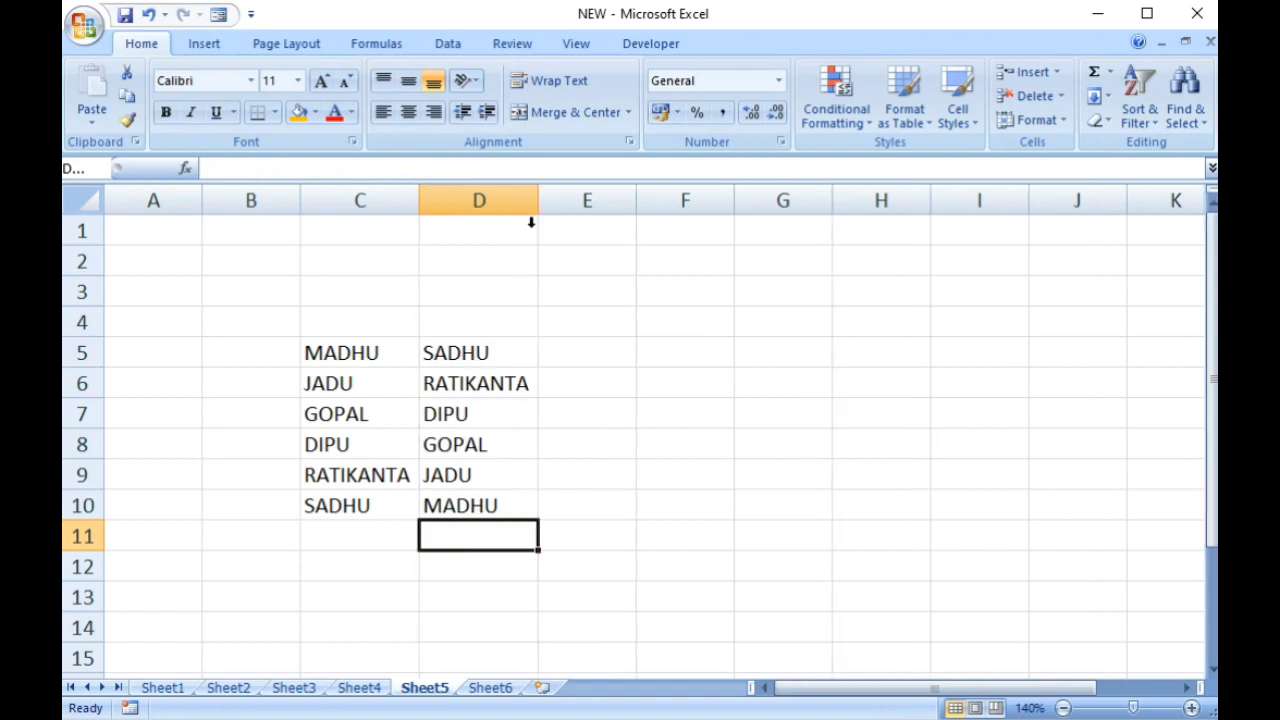